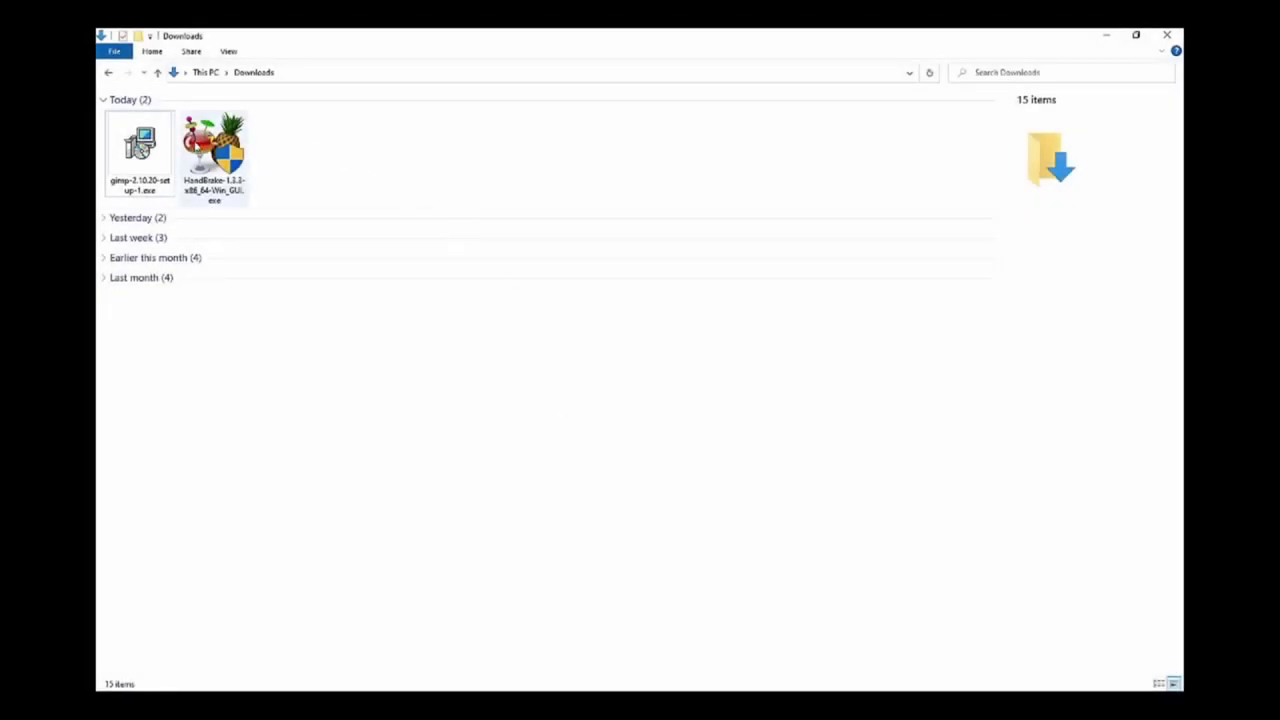
Install GIMP from gimp-2.10.20-setup-1.exe for the current user only, with Español as the setup language.
double_click(152, 150)
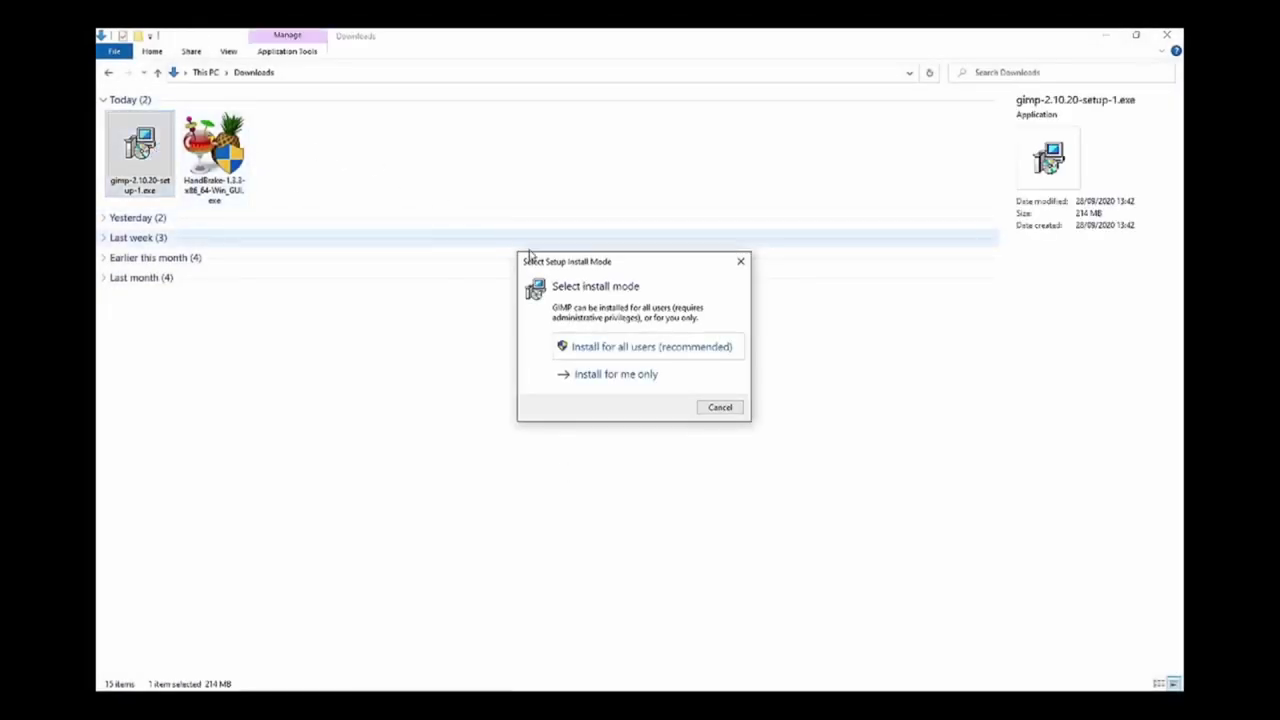
left_click(586, 378)
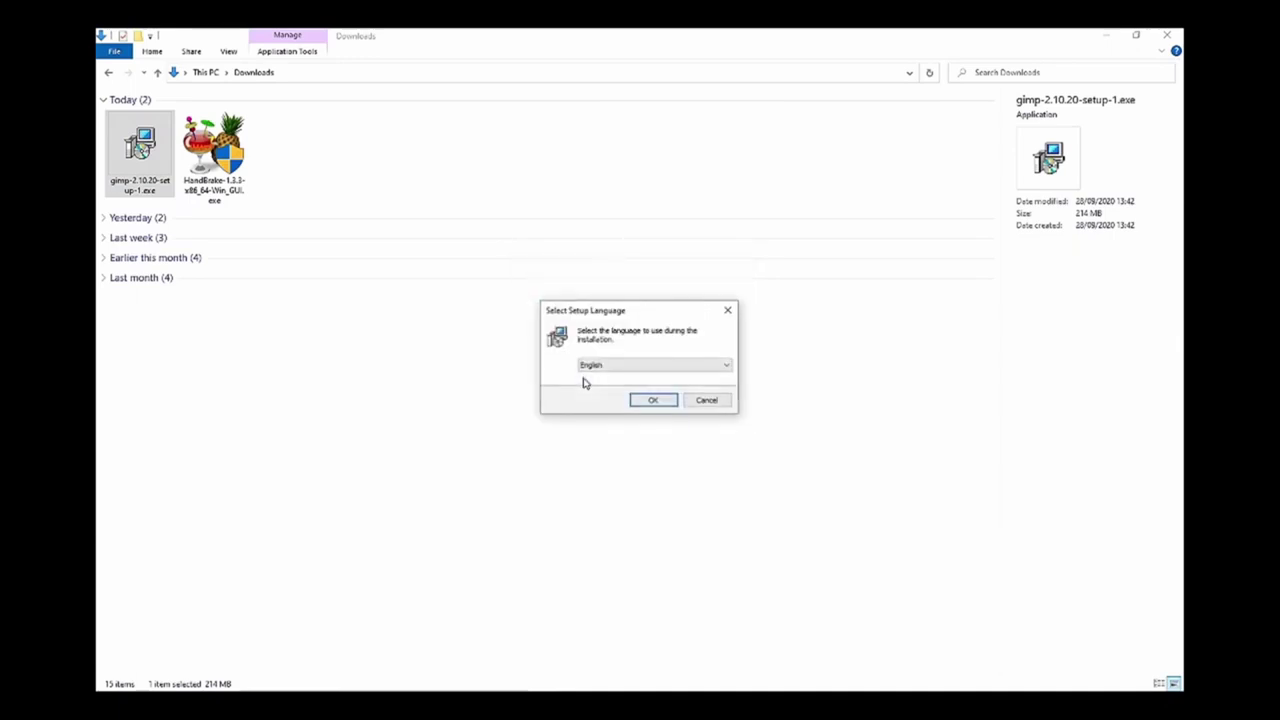
left_click(632, 368)
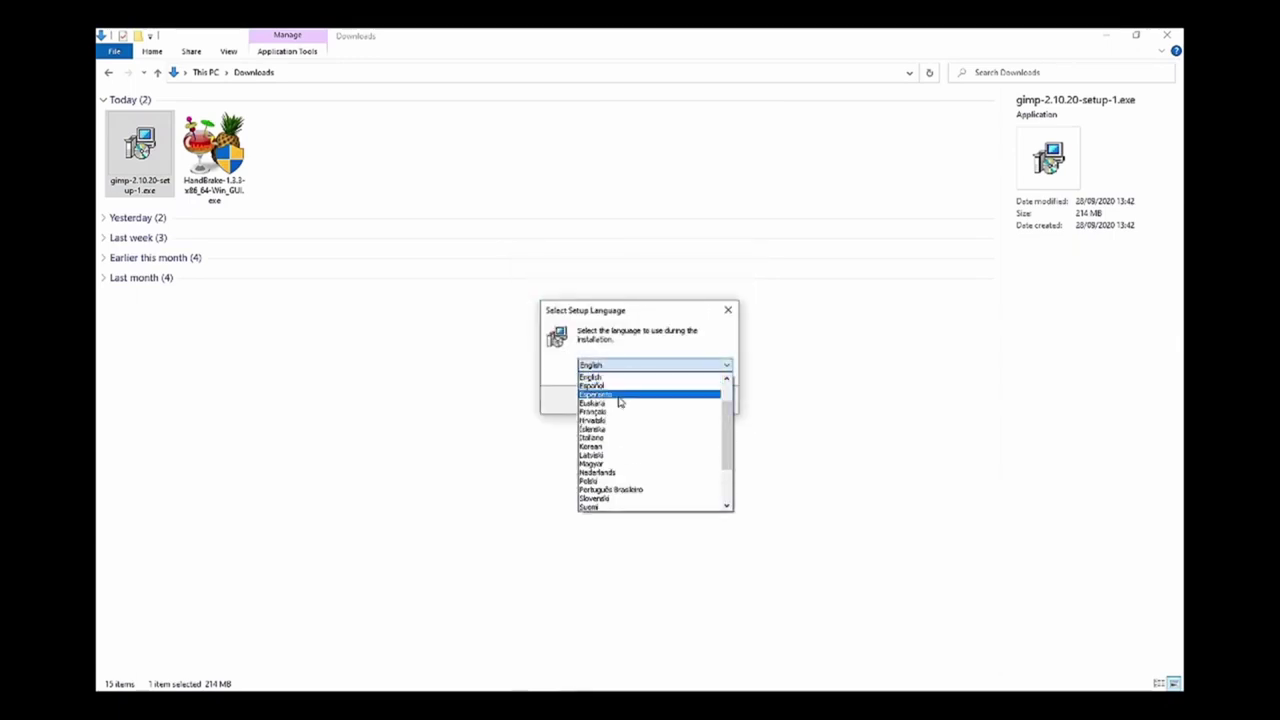
left_click(603, 386)
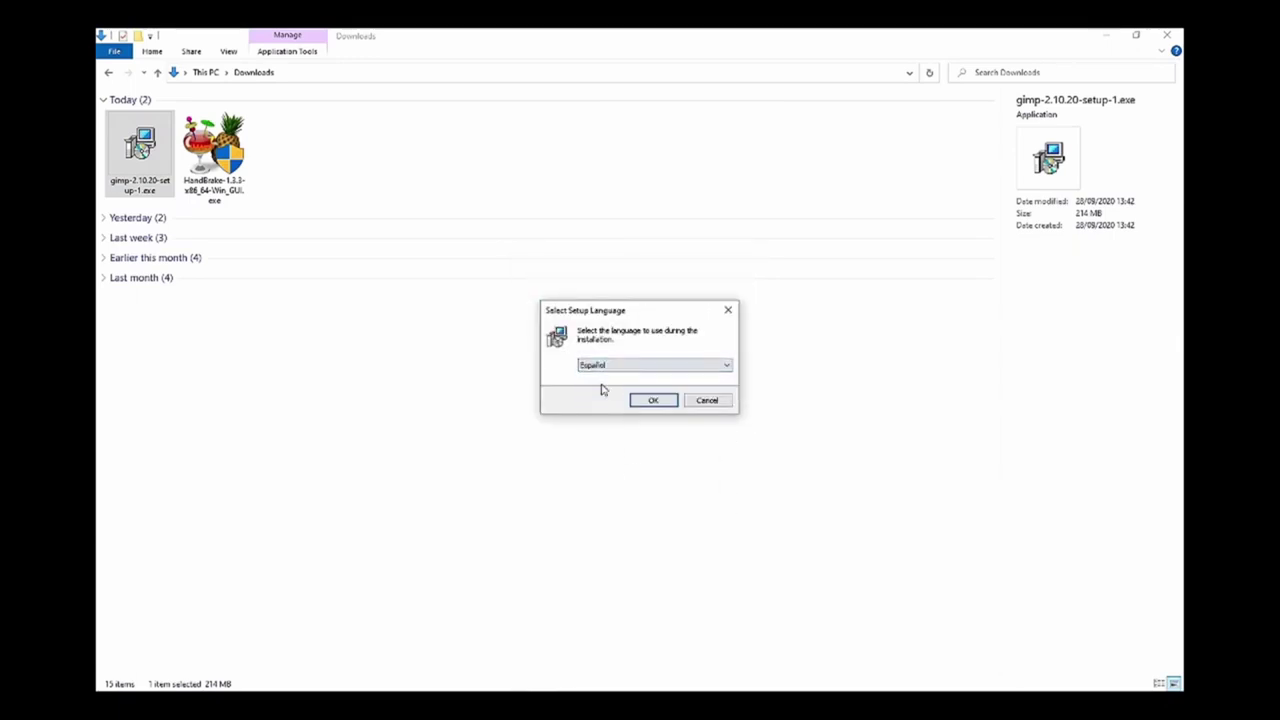
left_click(645, 402)
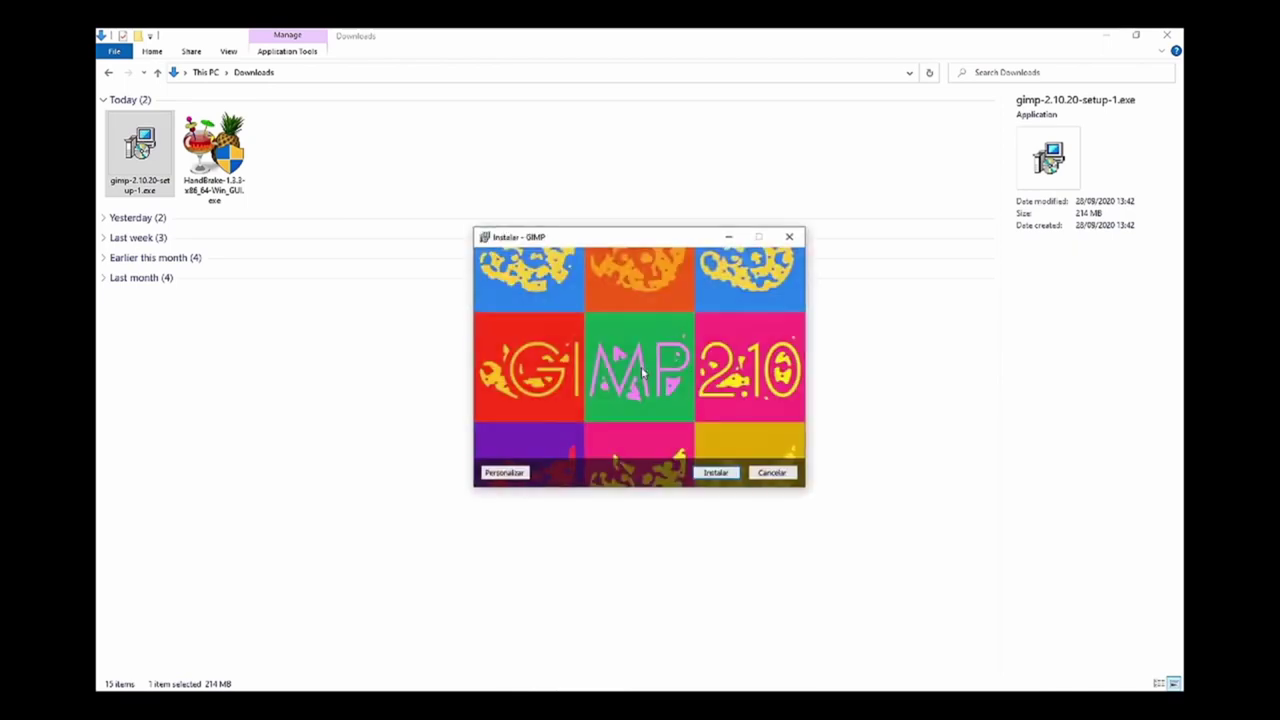
left_click(708, 473)
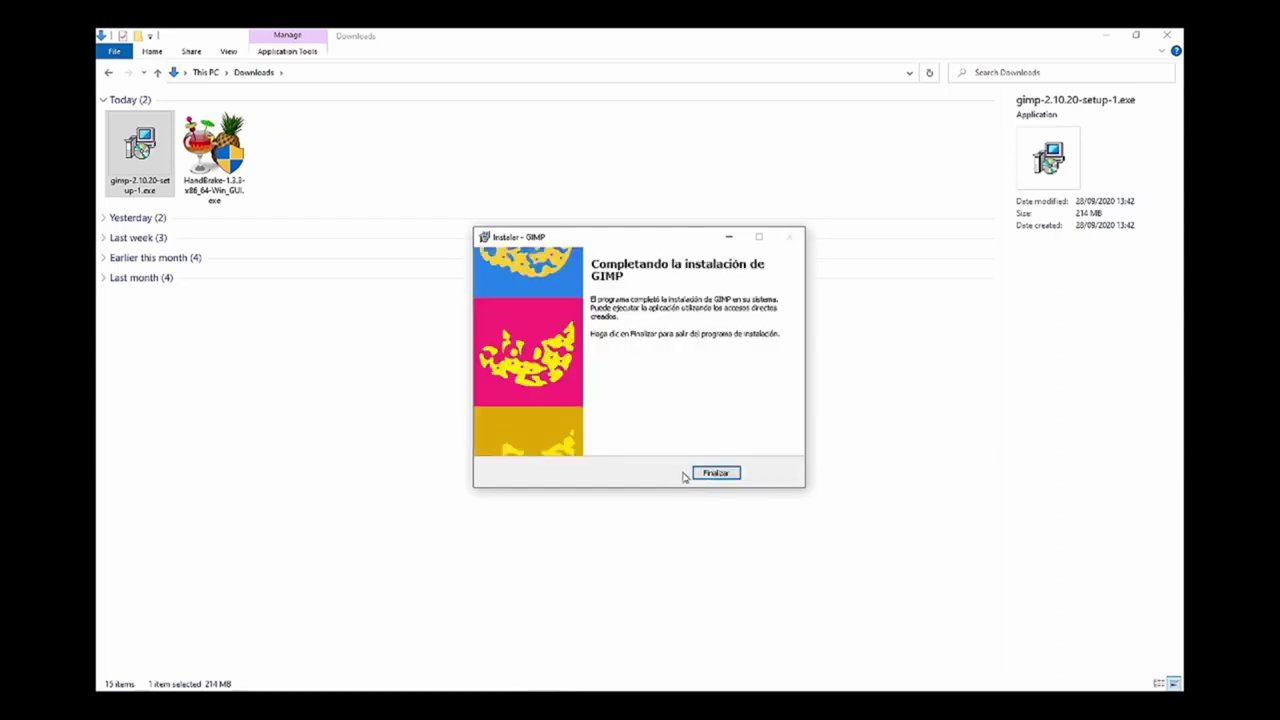
left_click(714, 472)
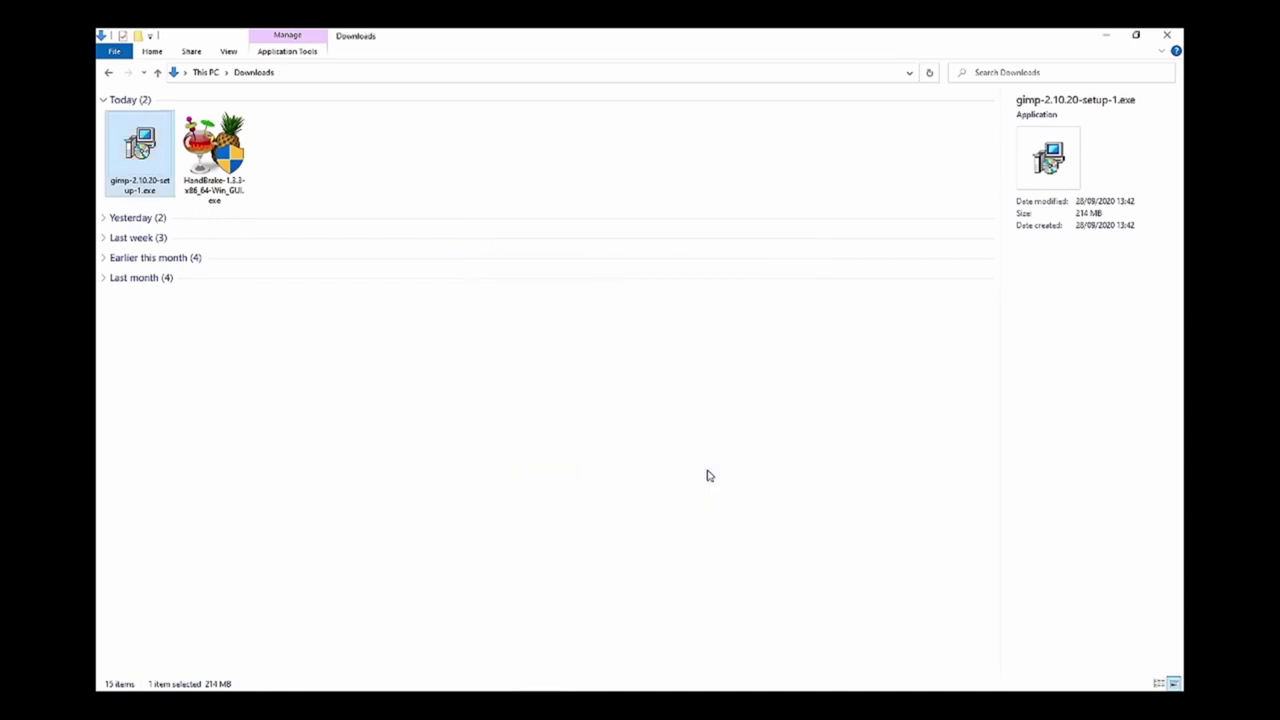
Install HandBrake 1.3.3 from its downloaded installer, allowing it to run and keeping the default destination folder.
left_click(368, 378)
double_click(214, 155)
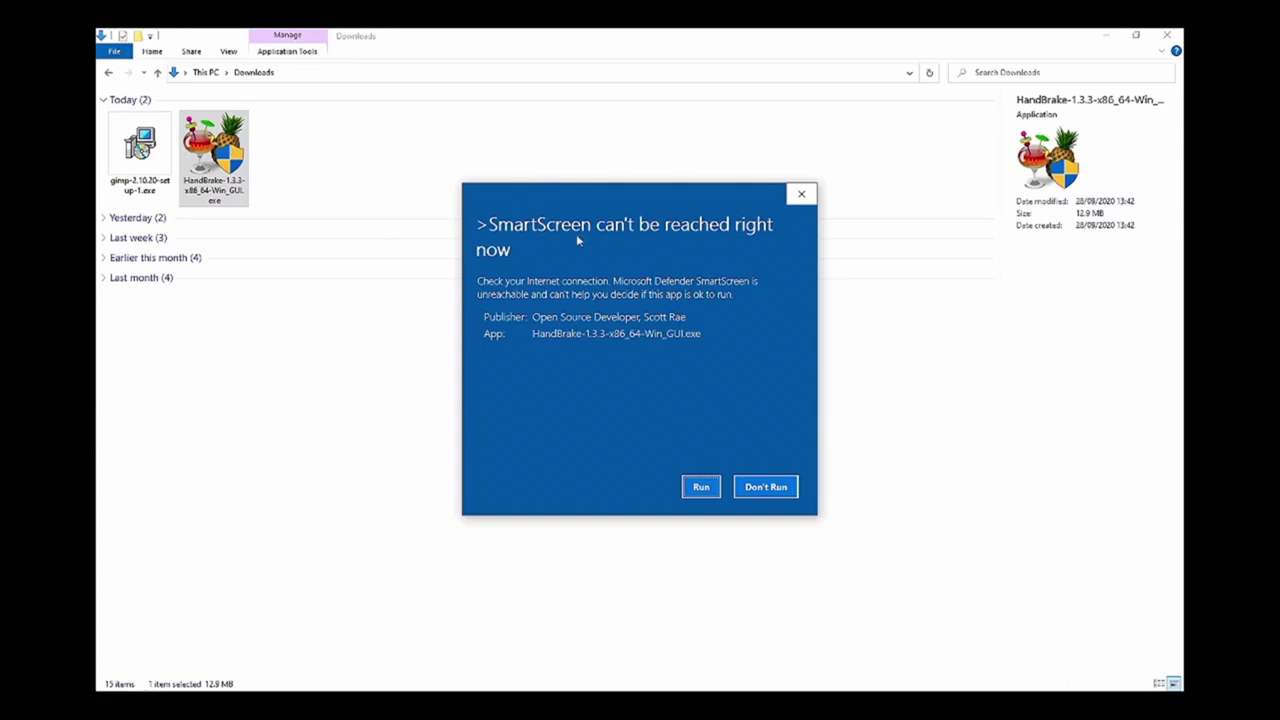
left_click(702, 490)
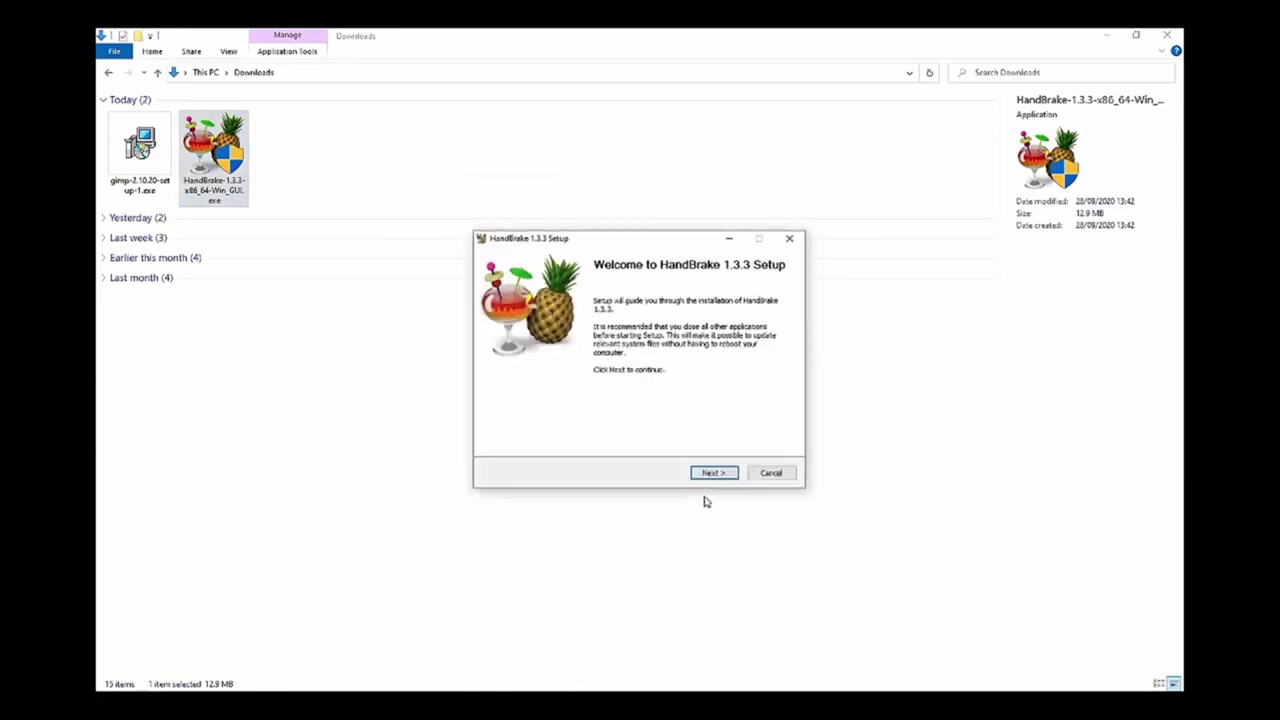
left_click(710, 474)
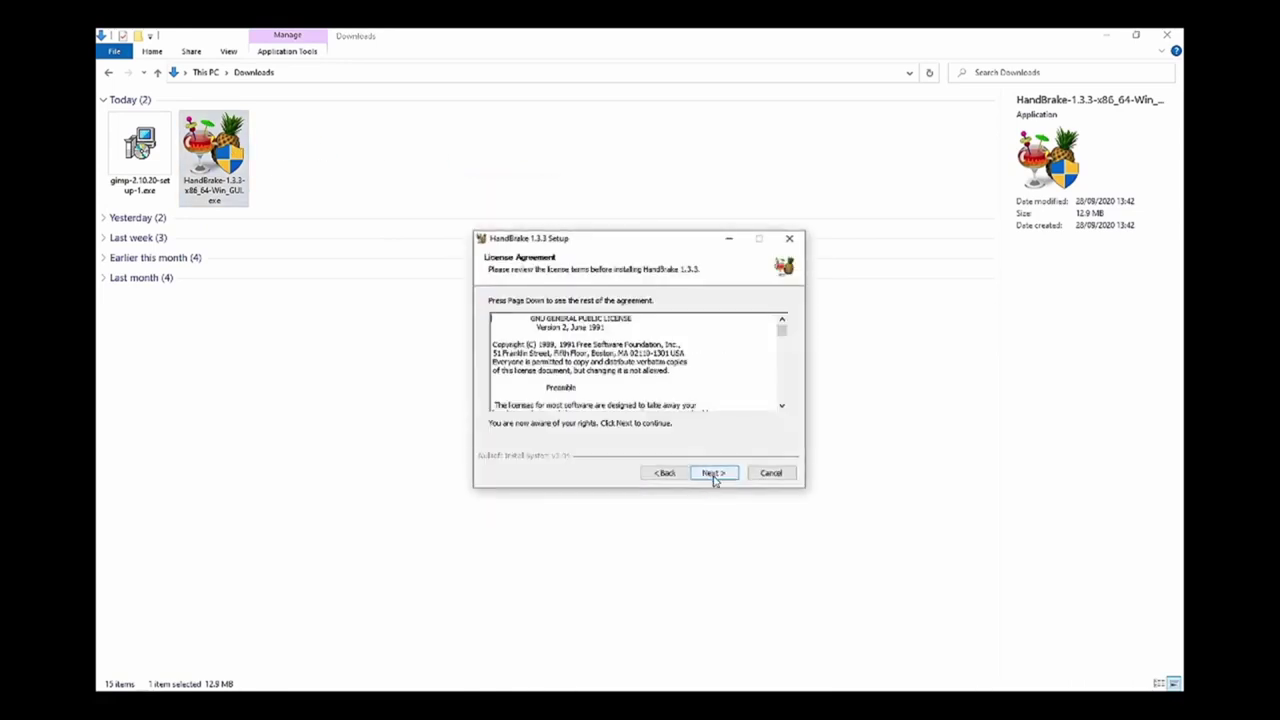
left_click(712, 475)
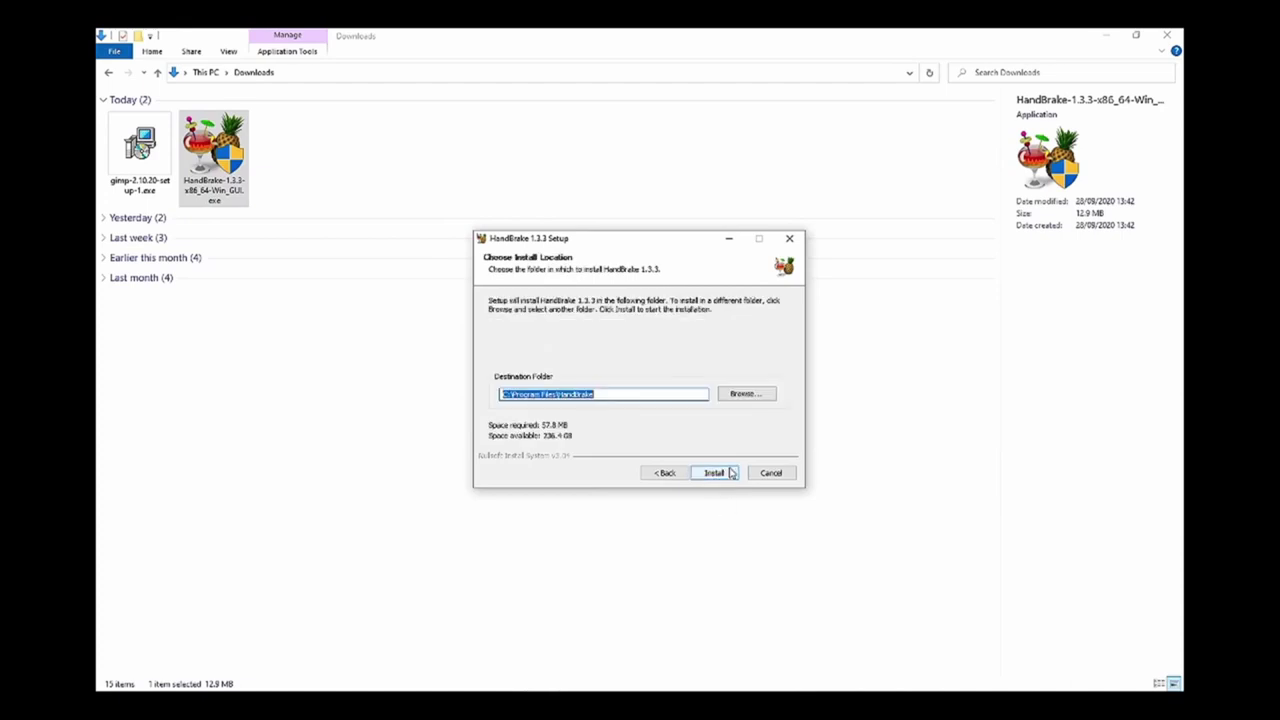
left_click(731, 475)
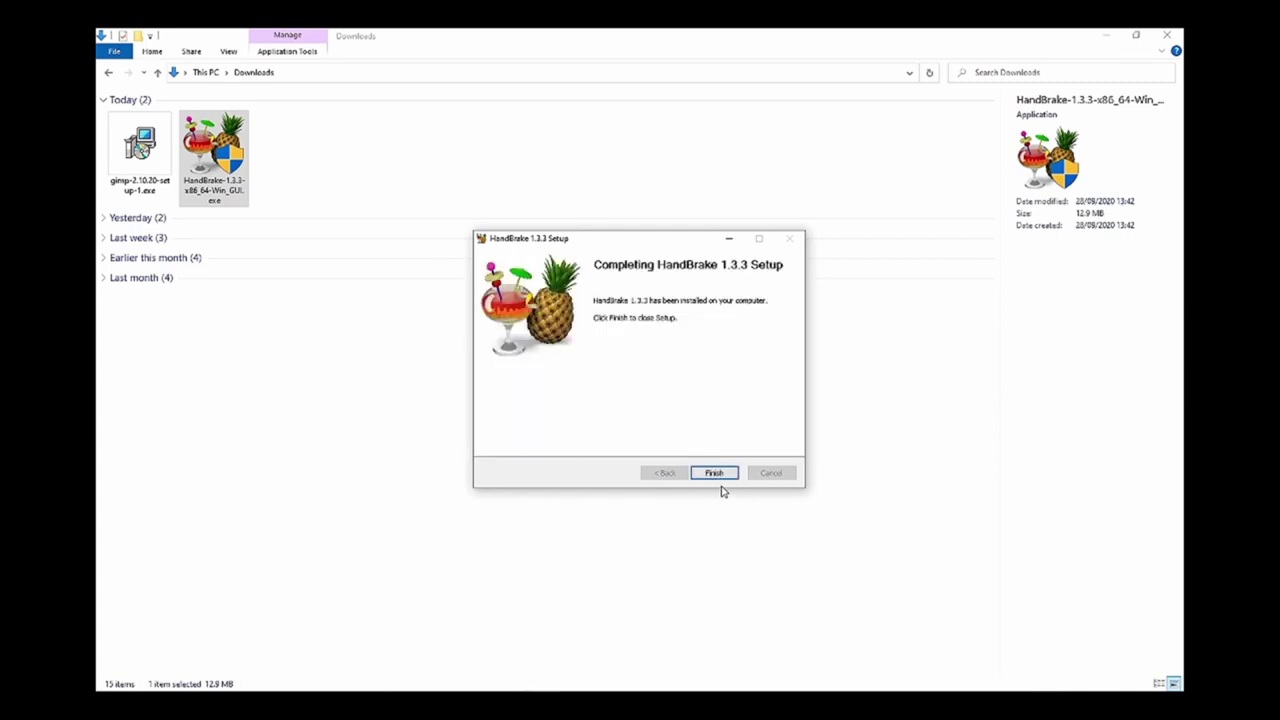
left_click(714, 474)
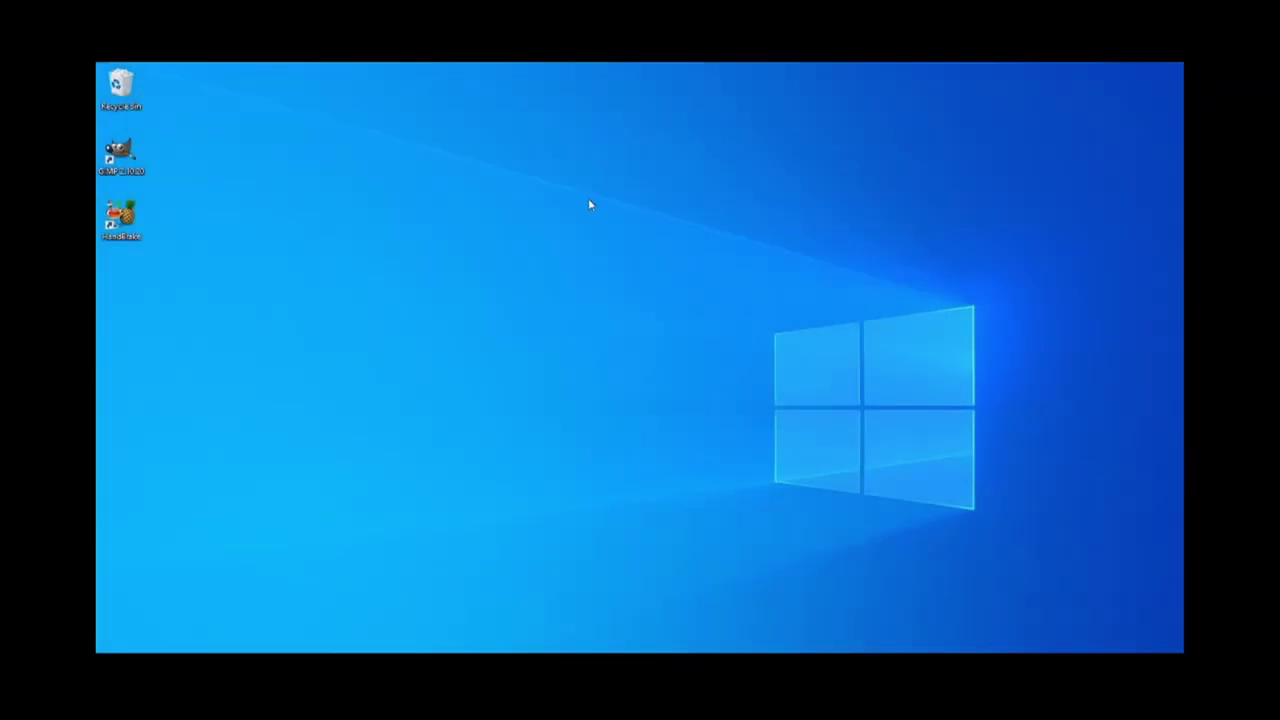
Launch GIMP and open 1148998.jpg from miraflores_sept_2020/videotutorial_proyecto/originales, keeping its embedded color profile.
left_click(122, 160)
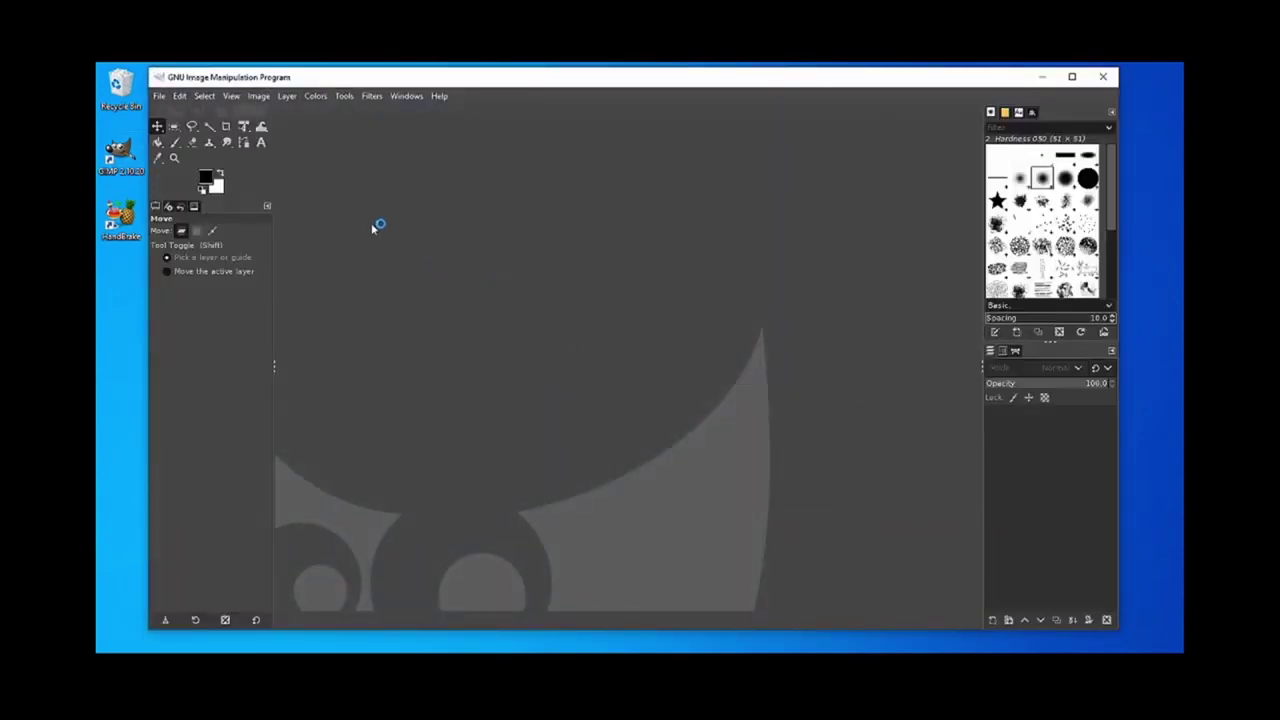
left_click(159, 96)
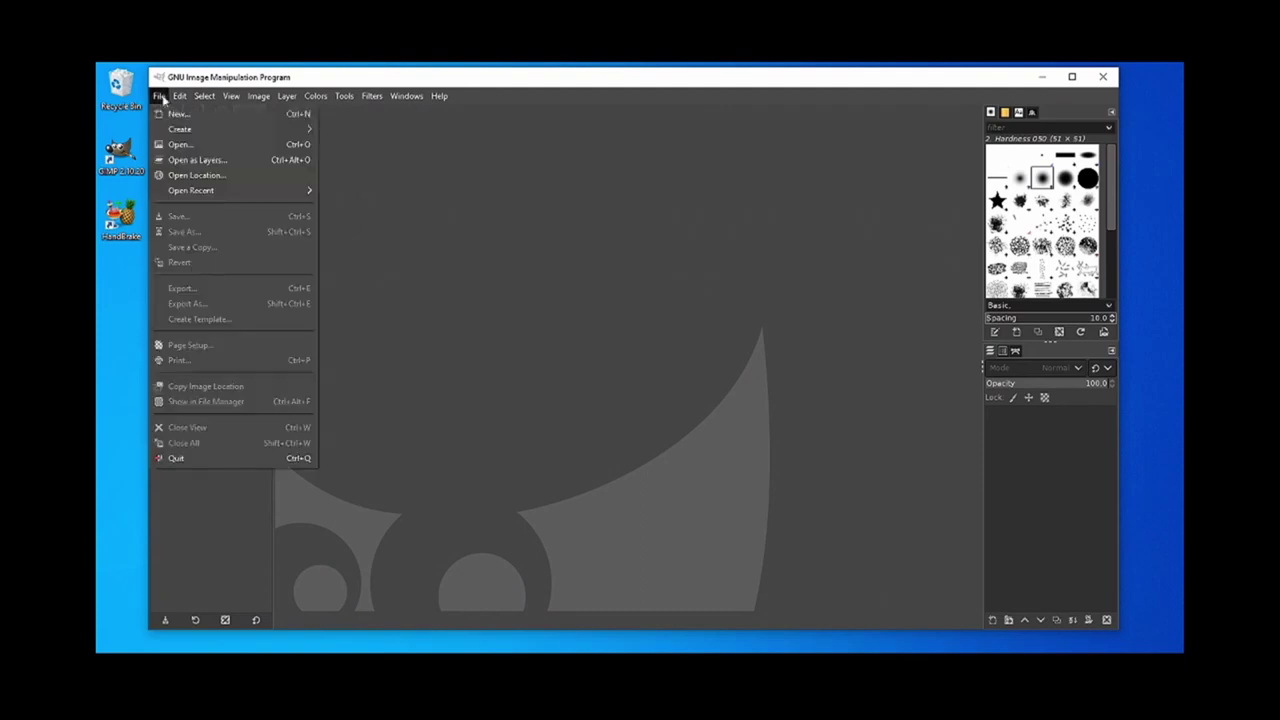
left_click(193, 148)
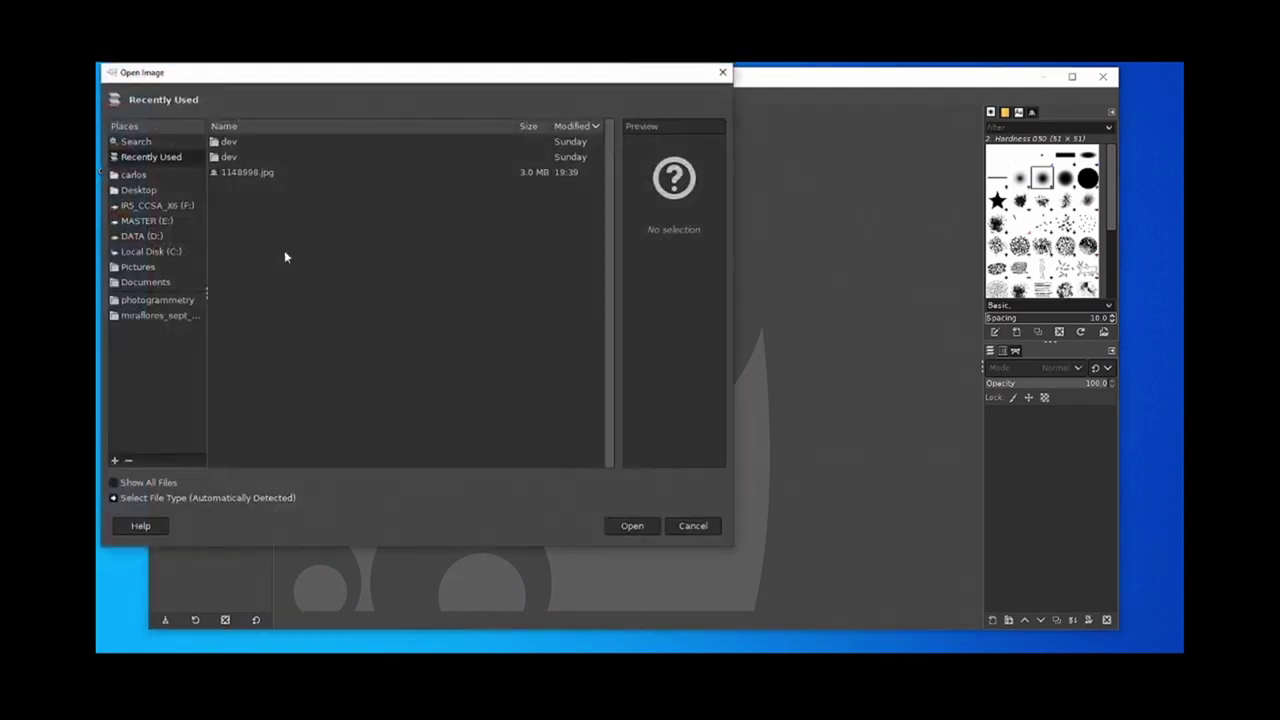
left_click(172, 316)
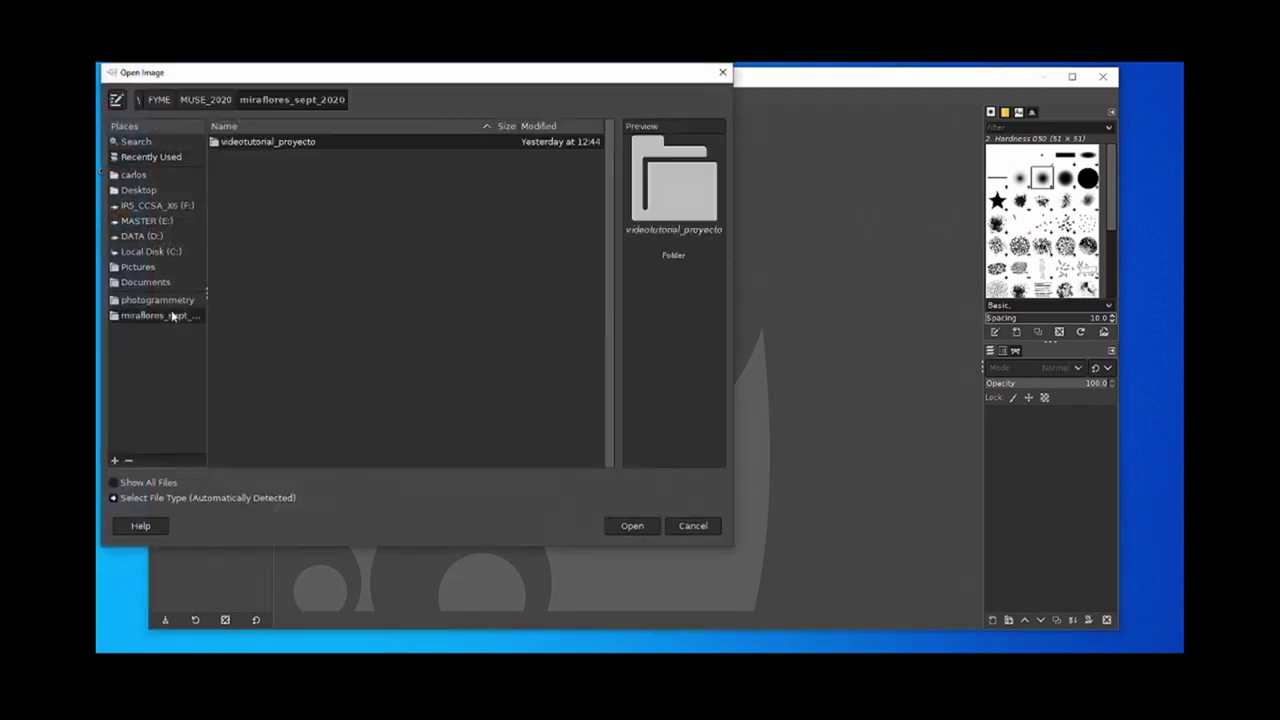
double_click(332, 140)
double_click(321, 160)
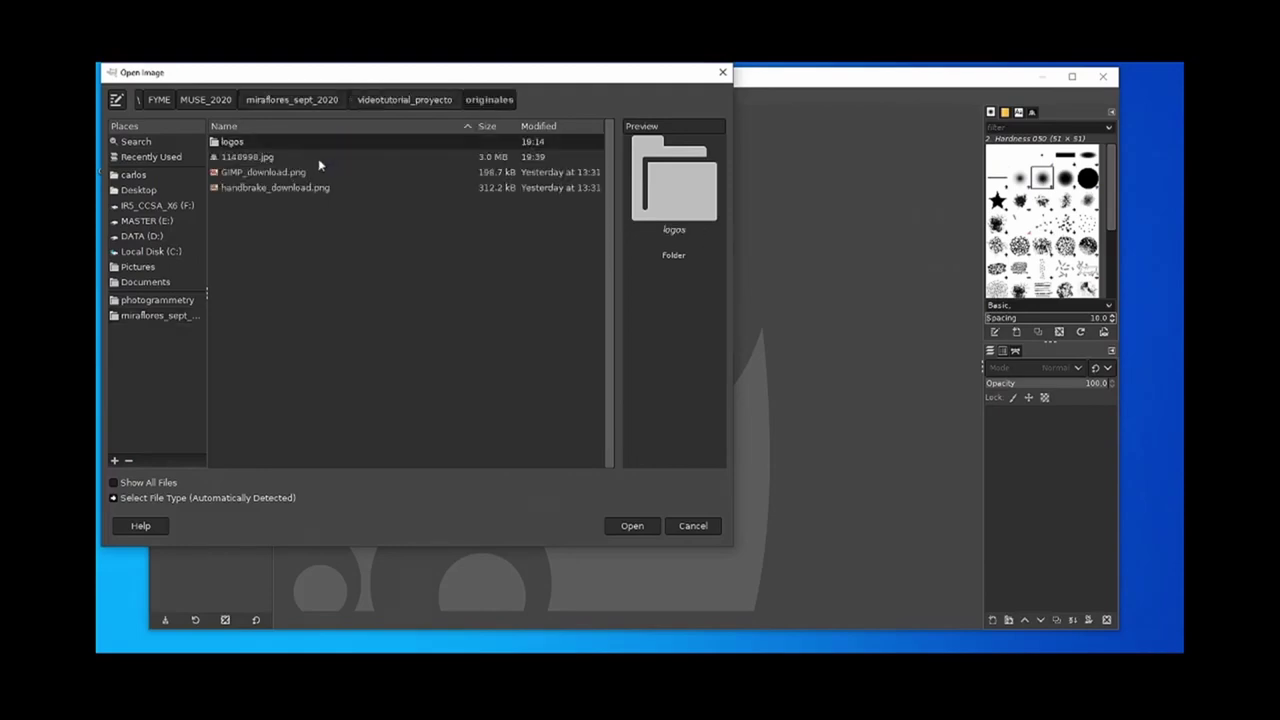
left_click(286, 160)
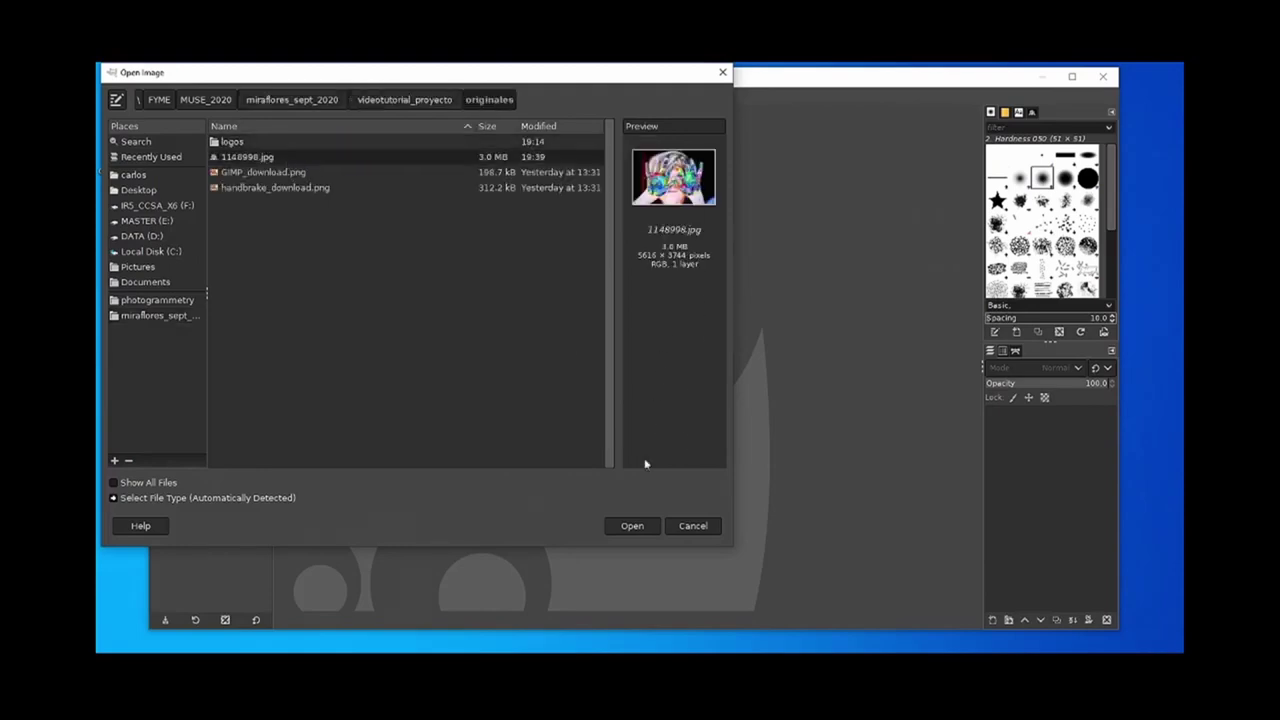
left_click(648, 528)
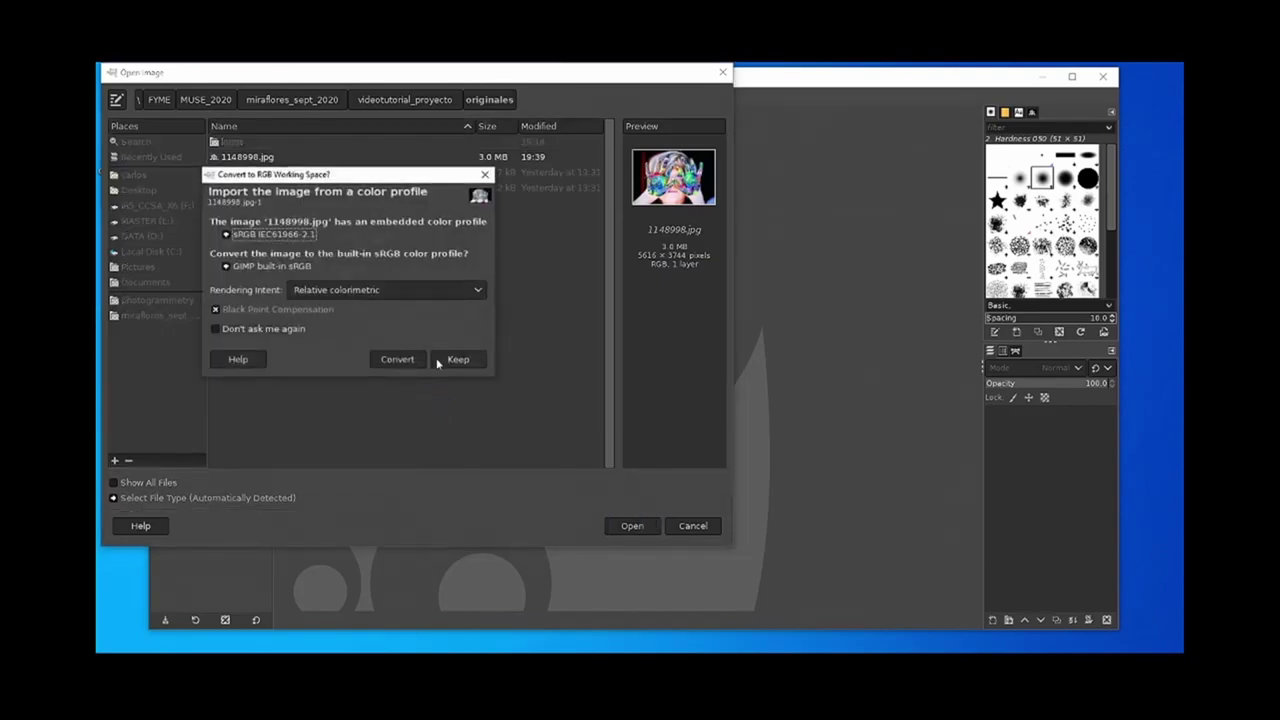
left_click(448, 359)
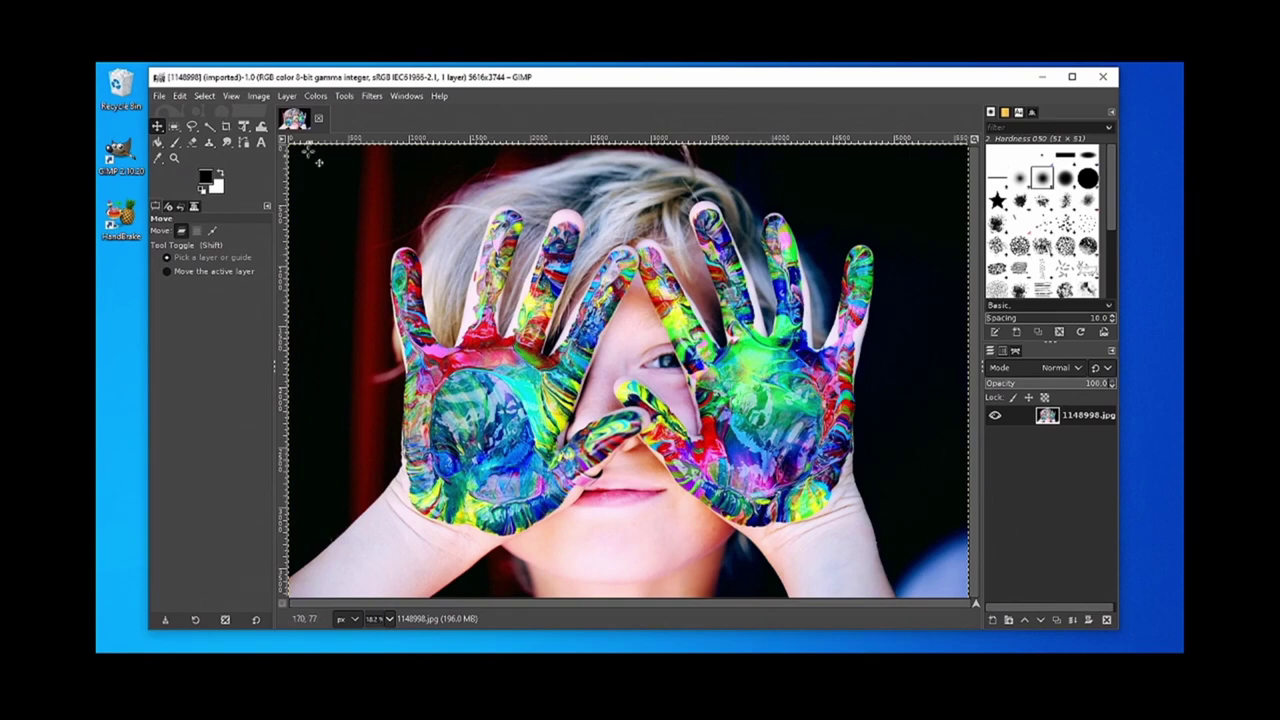
Scale the image to a height of 29.7 cm at a resolution of 150 pixels/in, keeping its proportions.
left_click(260, 97)
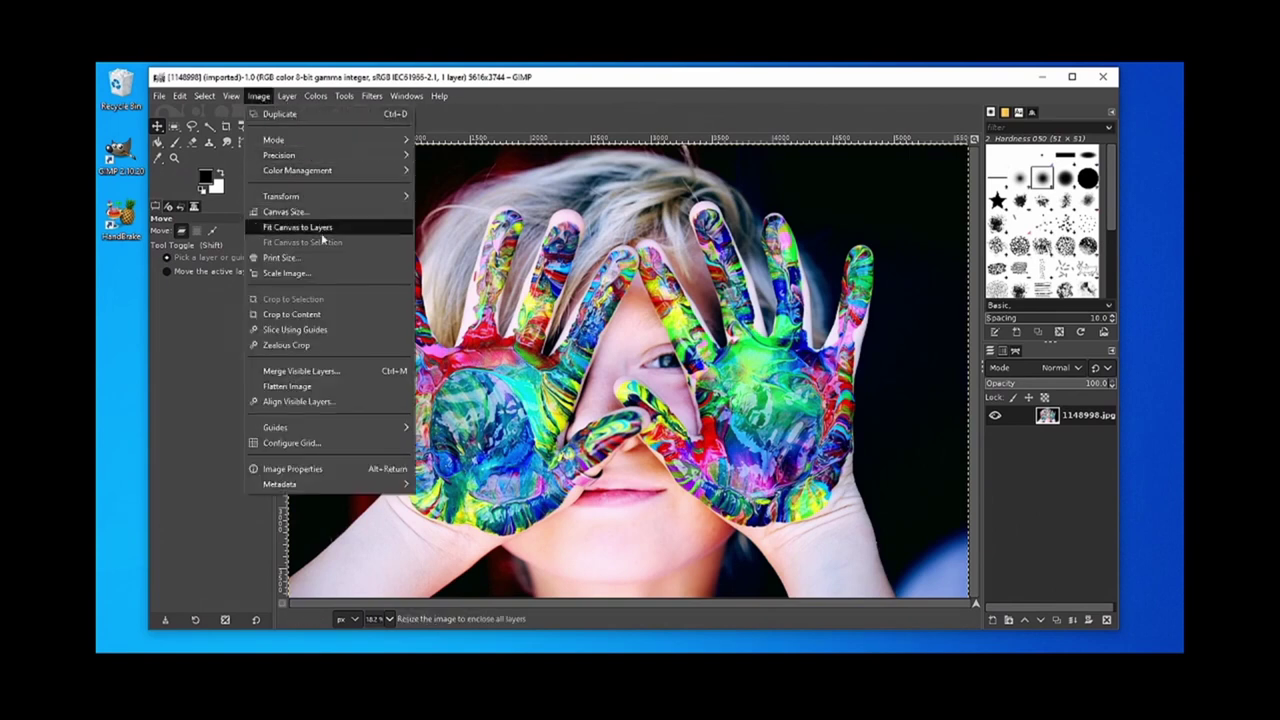
left_click(331, 275)
triple_click(603, 371)
type("150")
key("Tab")
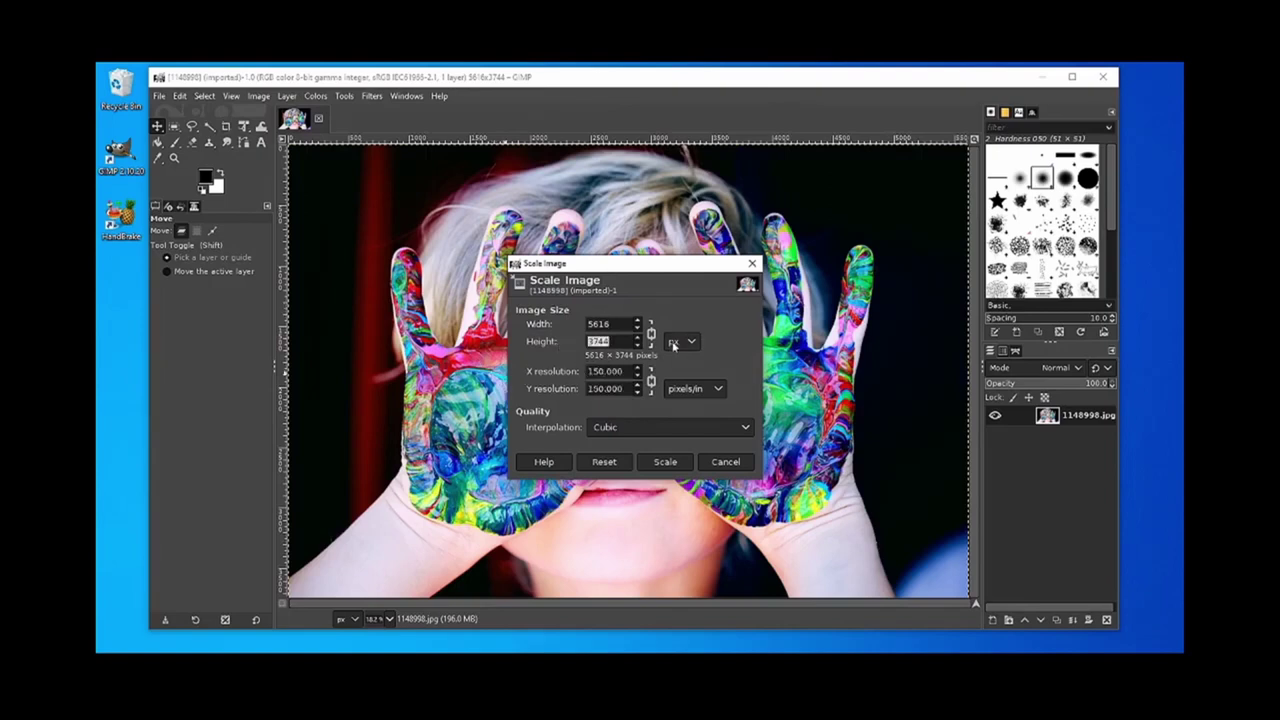
left_click(680, 341)
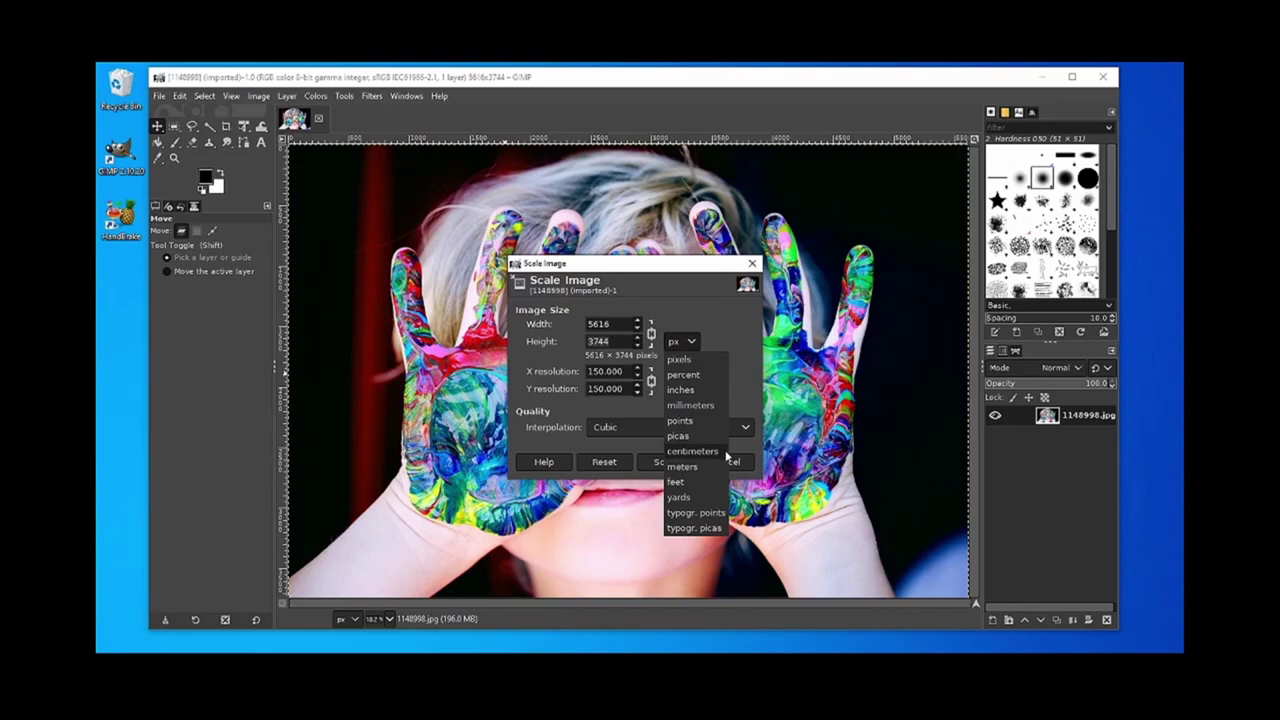
left_click(727, 452)
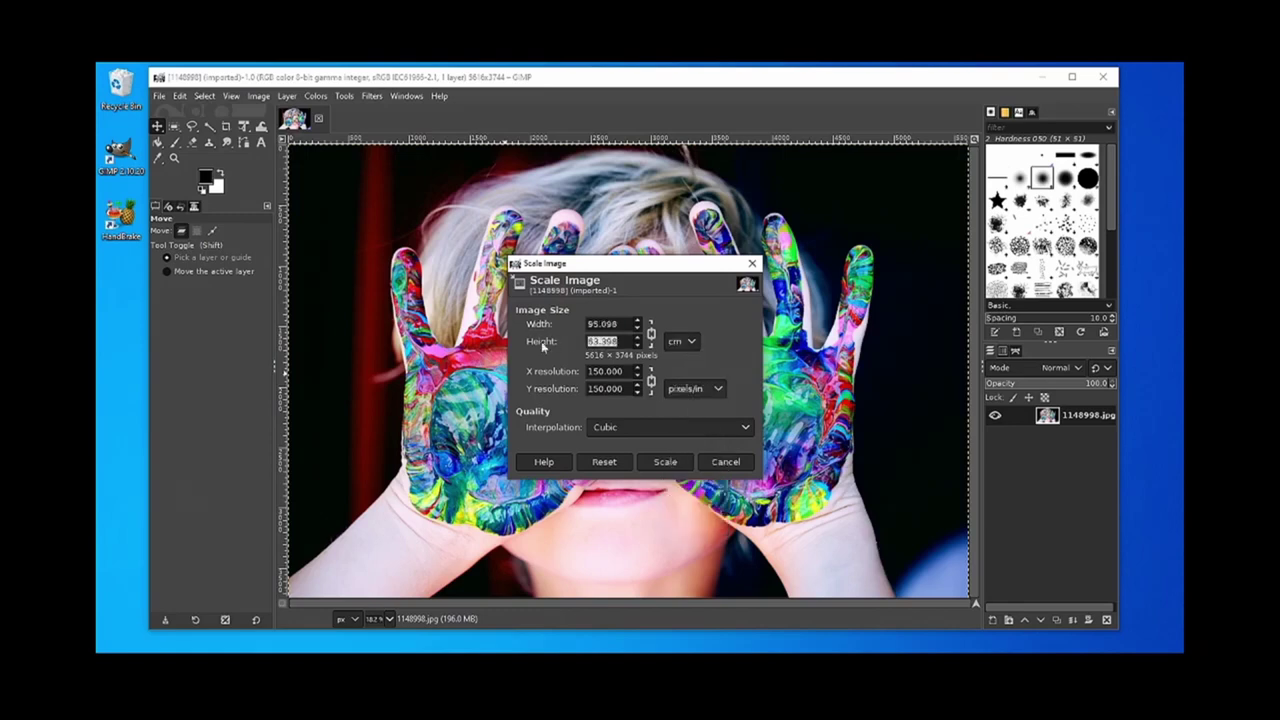
type("29.7")
key("Tab")
left_click(660, 461)
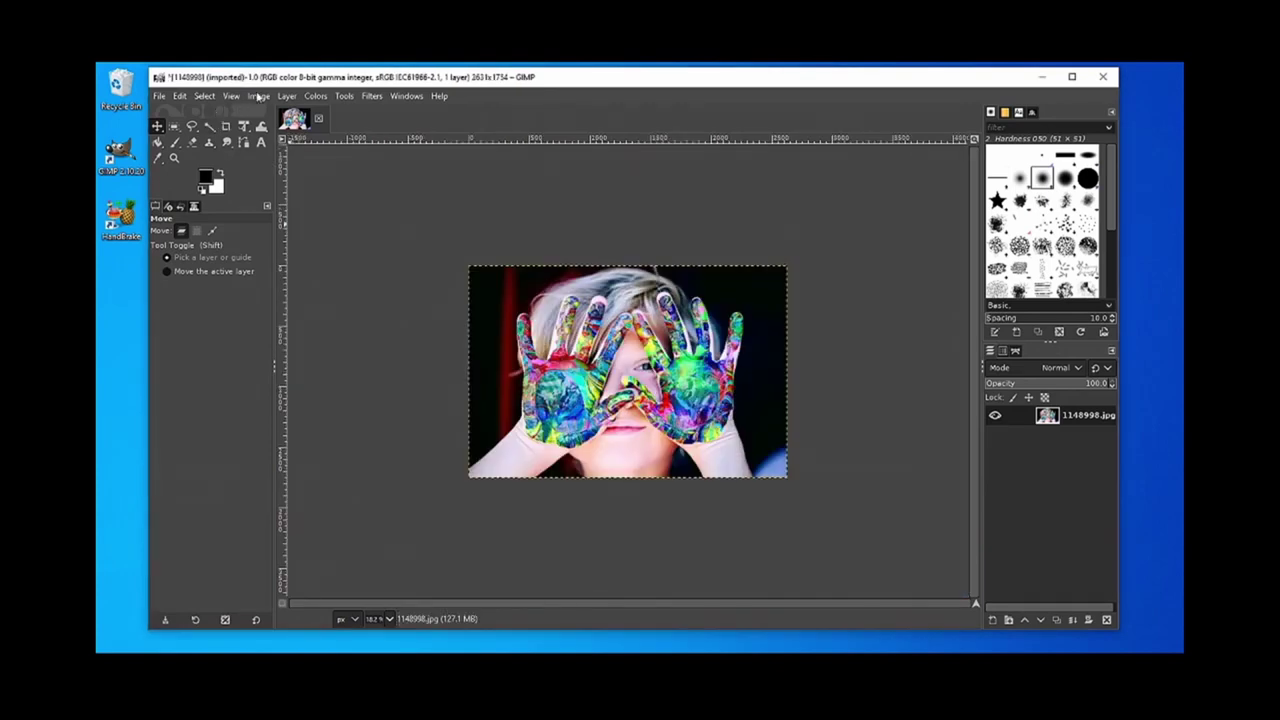
Resize the canvas to 42 cm wide, keeping its height and shifting the image to an X offset of about -41 px.
left_click(258, 96)
left_click(285, 211)
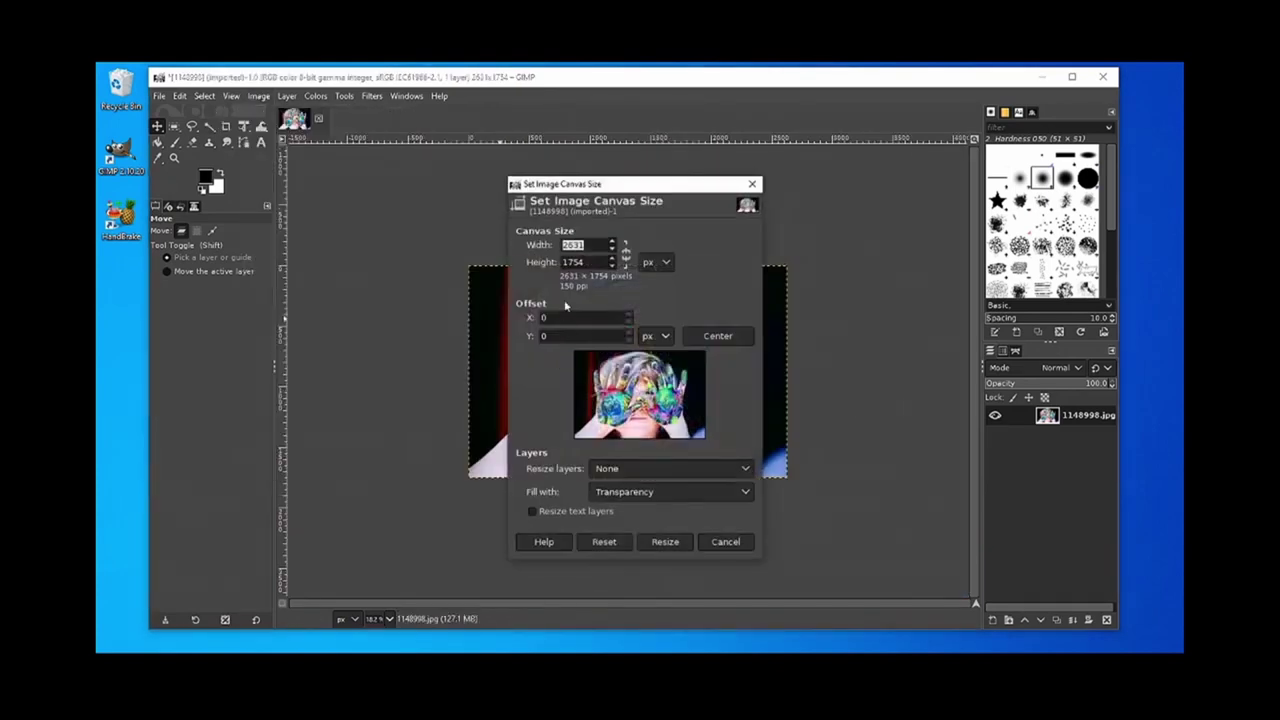
left_click(672, 262)
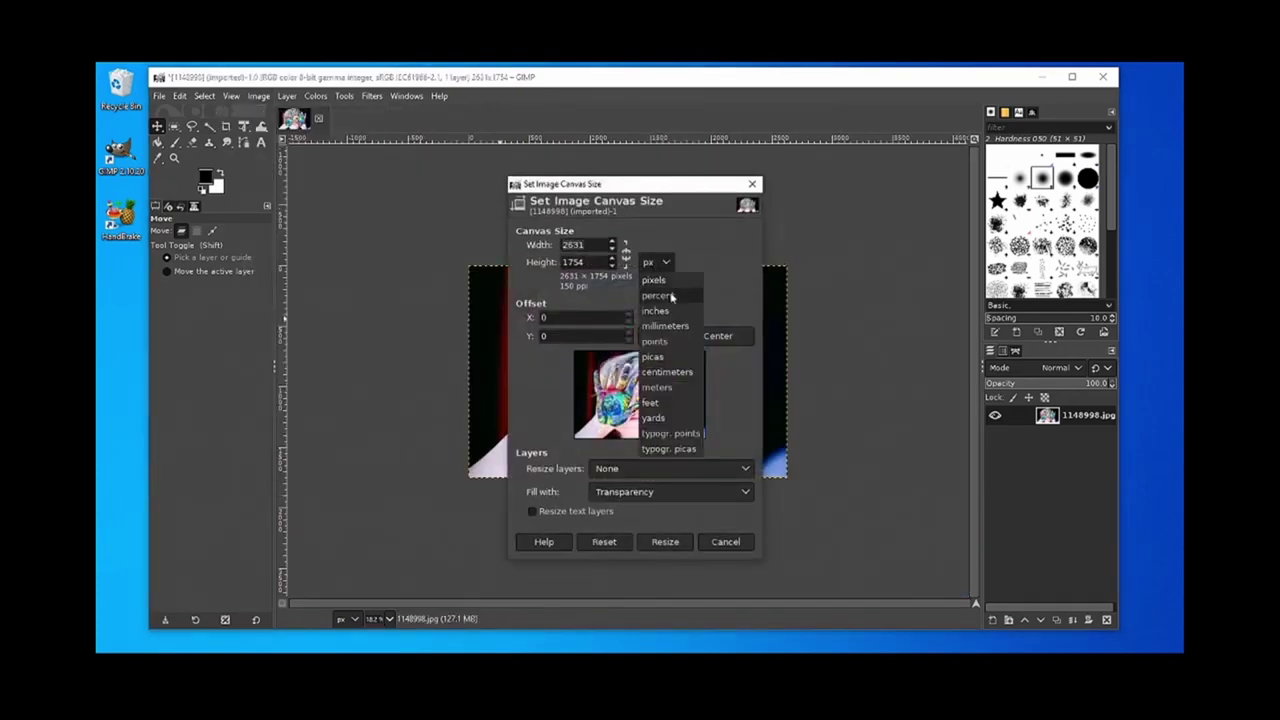
left_click(662, 358)
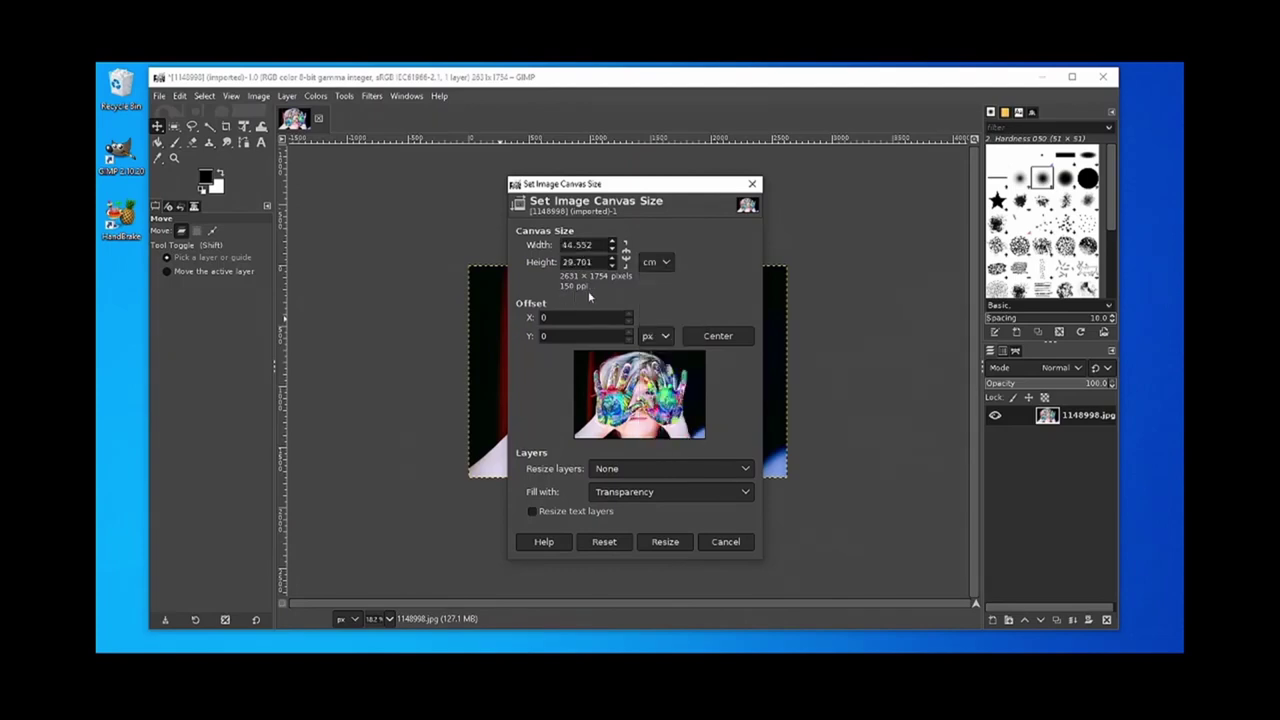
double_click(590, 245)
type("40")
type("2")
key("Tab")
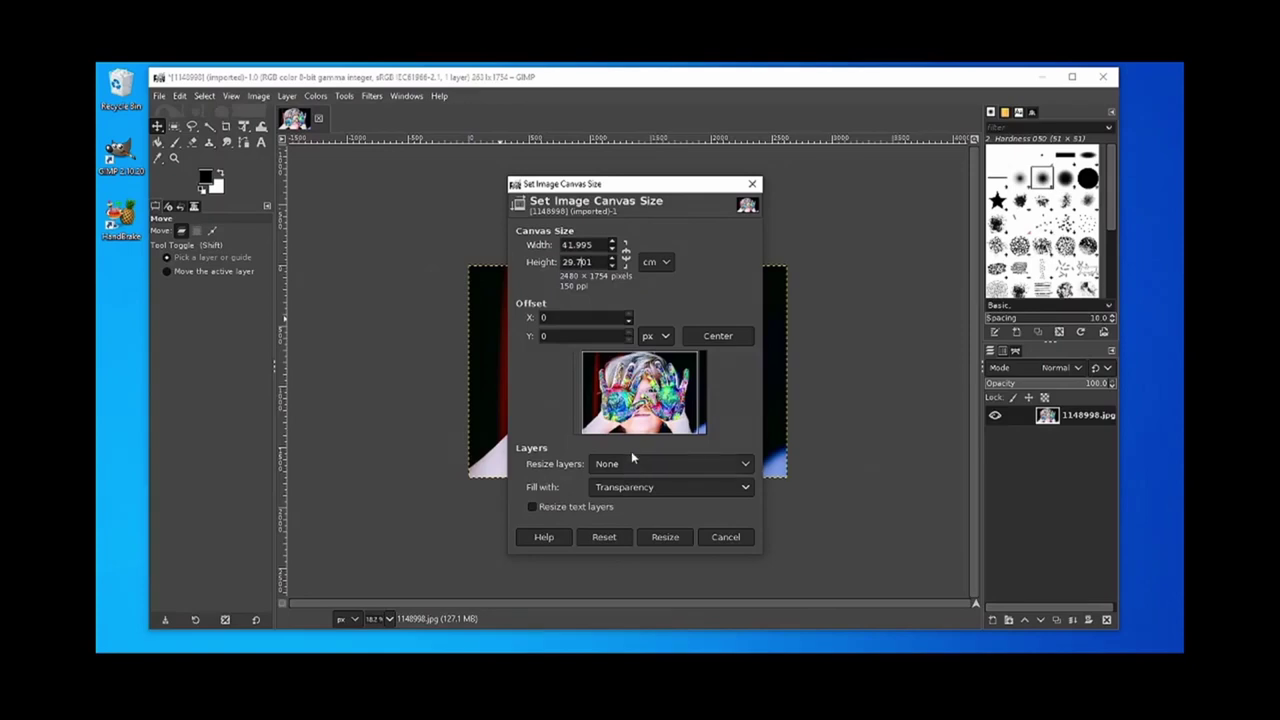
left_click_drag(645, 410, 642, 410)
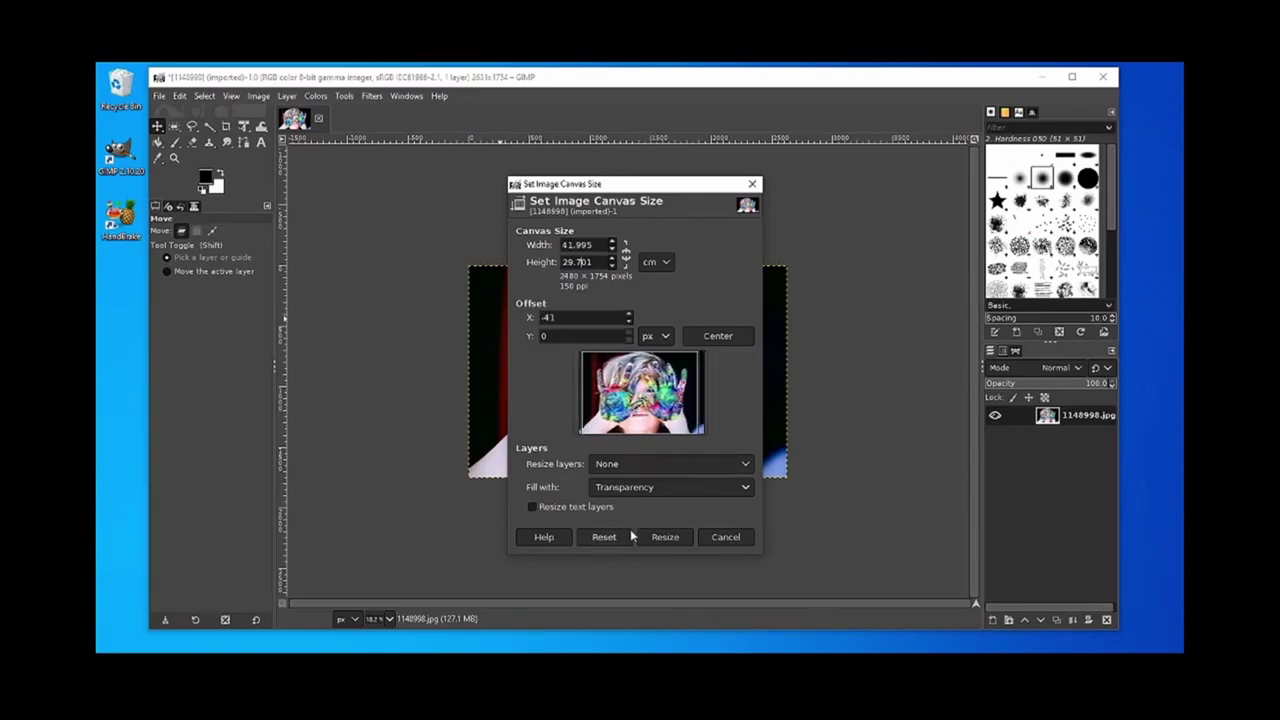
left_click(664, 540)
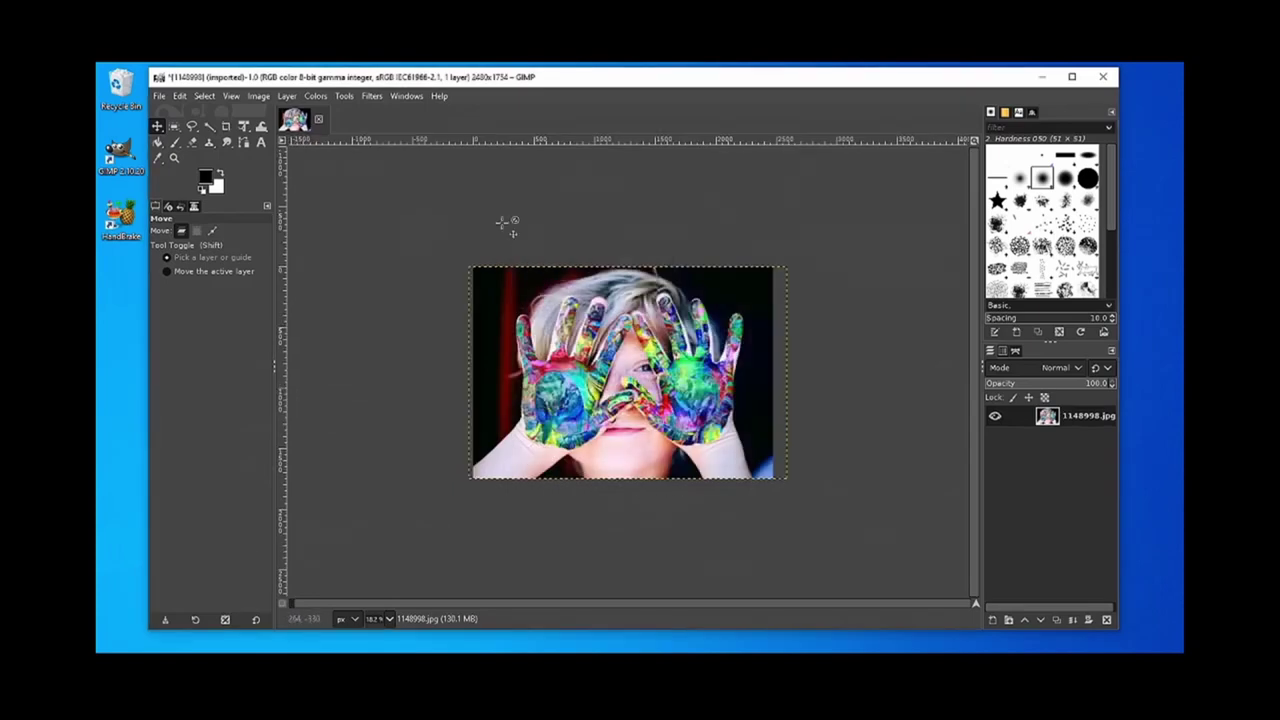
Start exporting the resized photo and choose TIFF image as the file type.
left_click(158, 96)
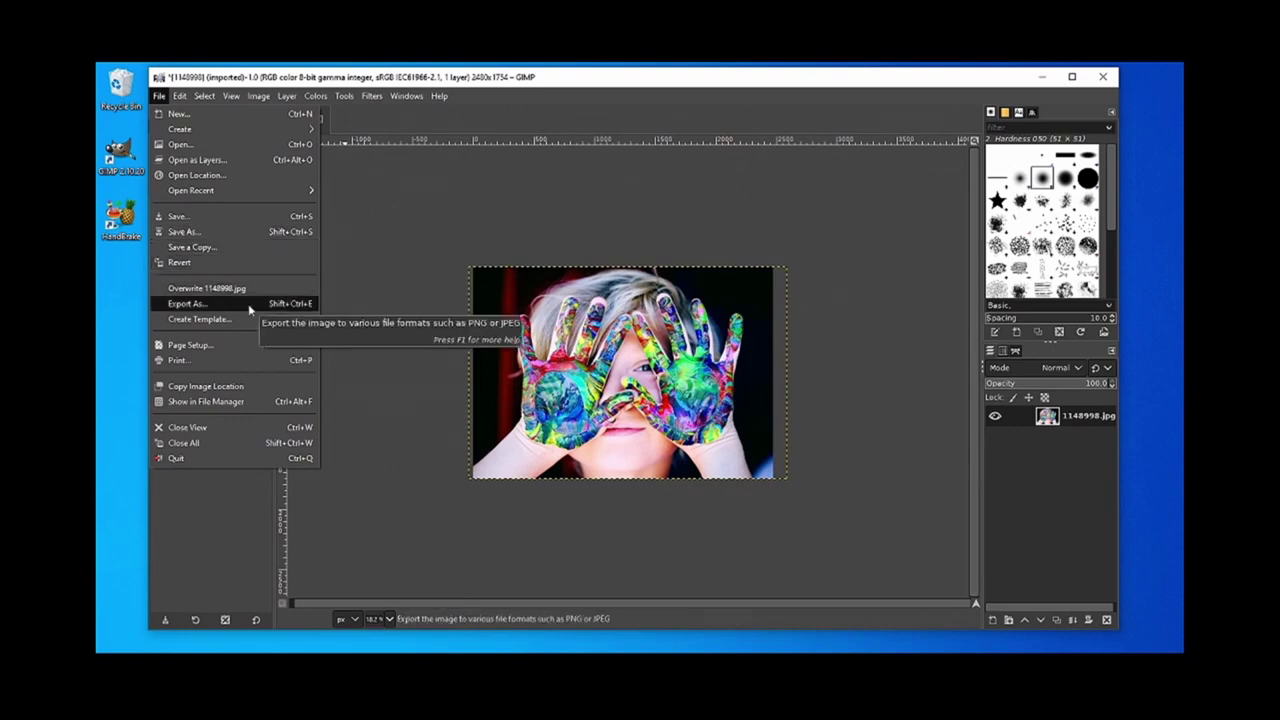
left_click(249, 309)
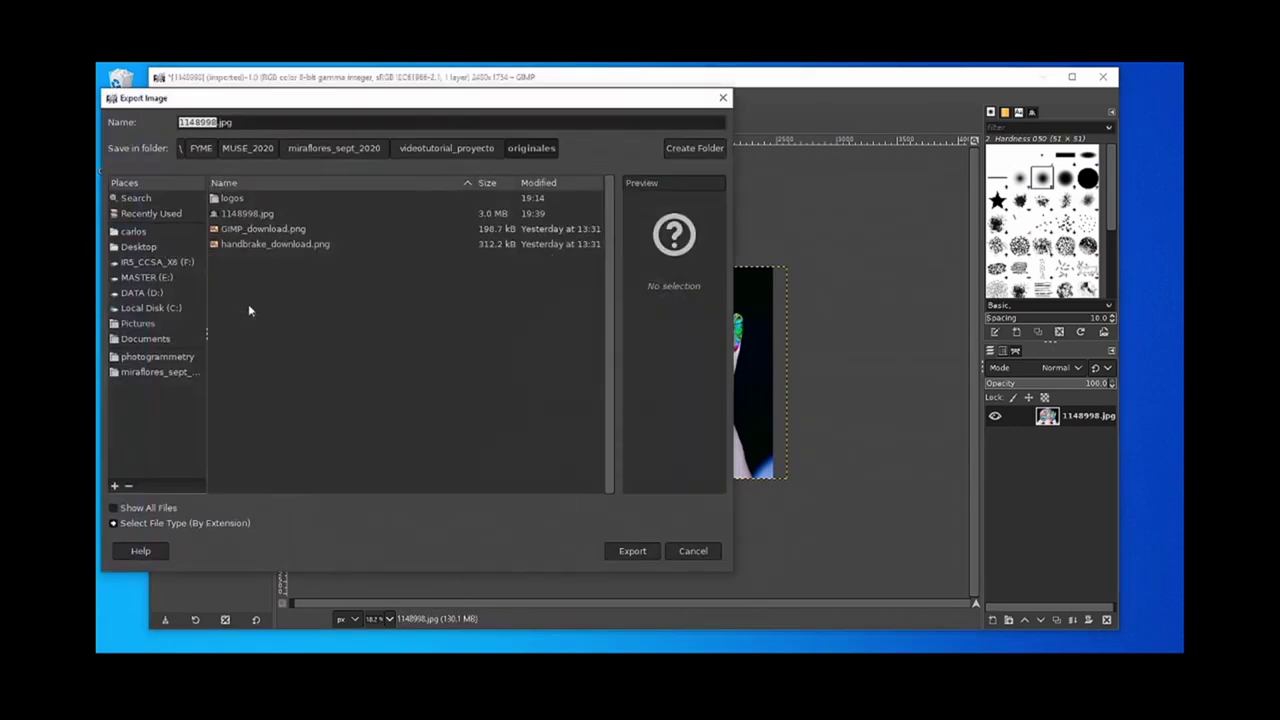
left_click(115, 525)
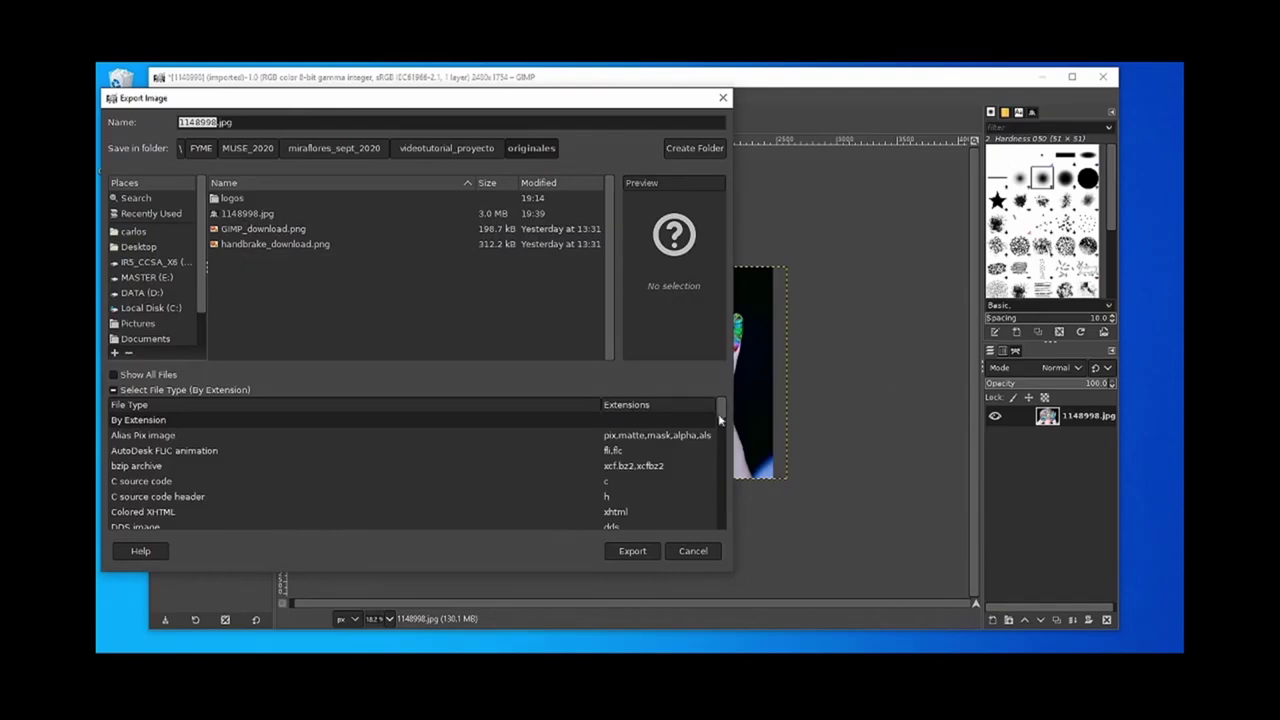
scroll(720, 420, "down", 5)
left_click_drag(723, 427, 721, 514)
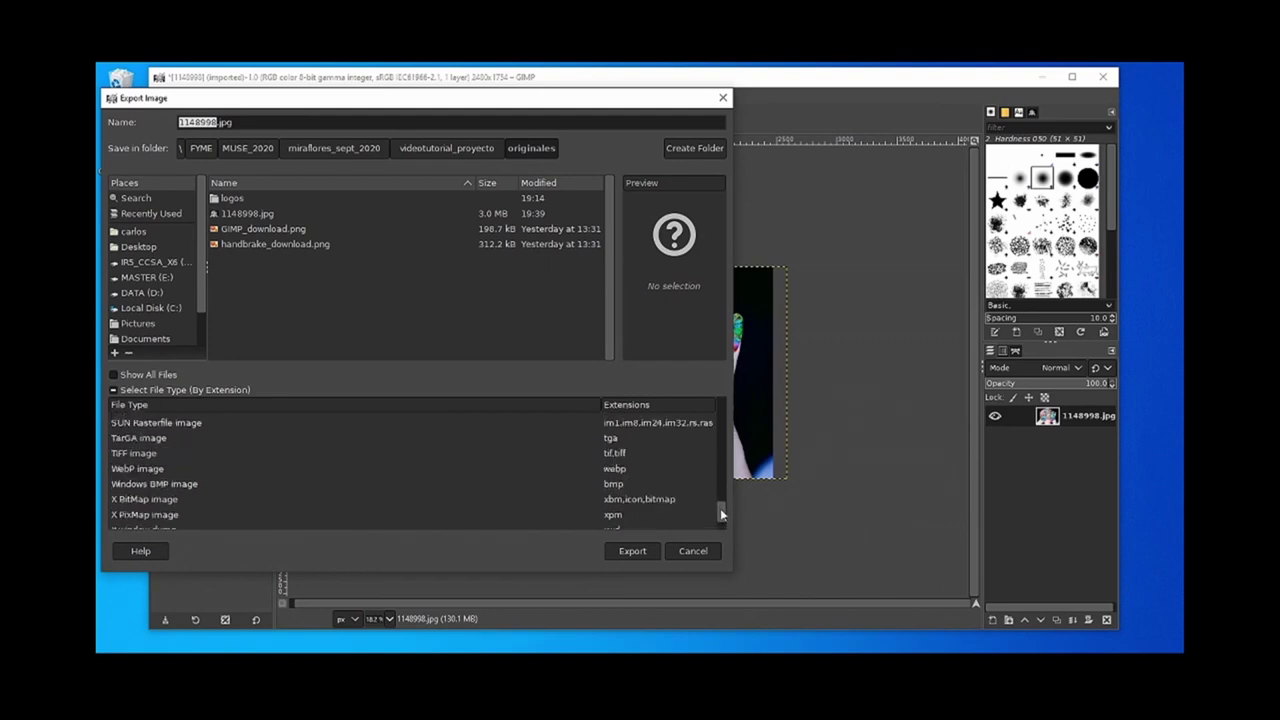
left_click(639, 454)
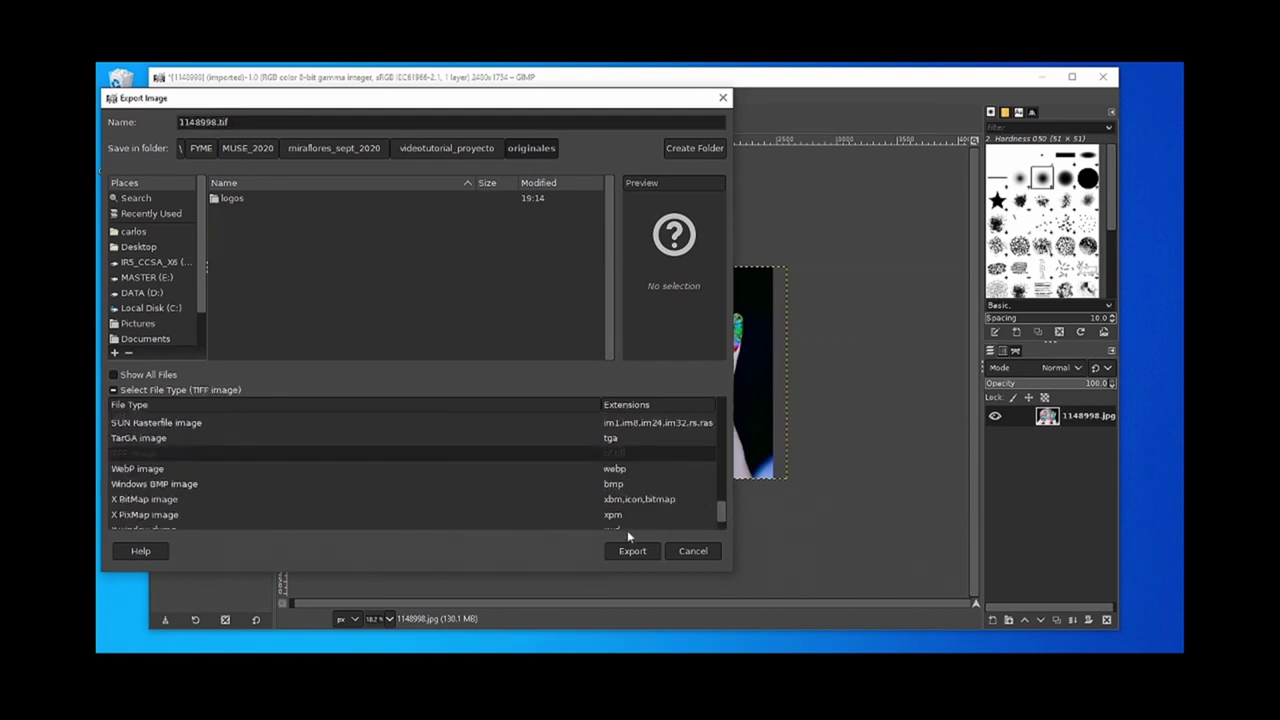
Name the export file fondo_para_cartel_muse.tif.
left_click(211, 122)
double_click(211, 122)
type("fondo_para")
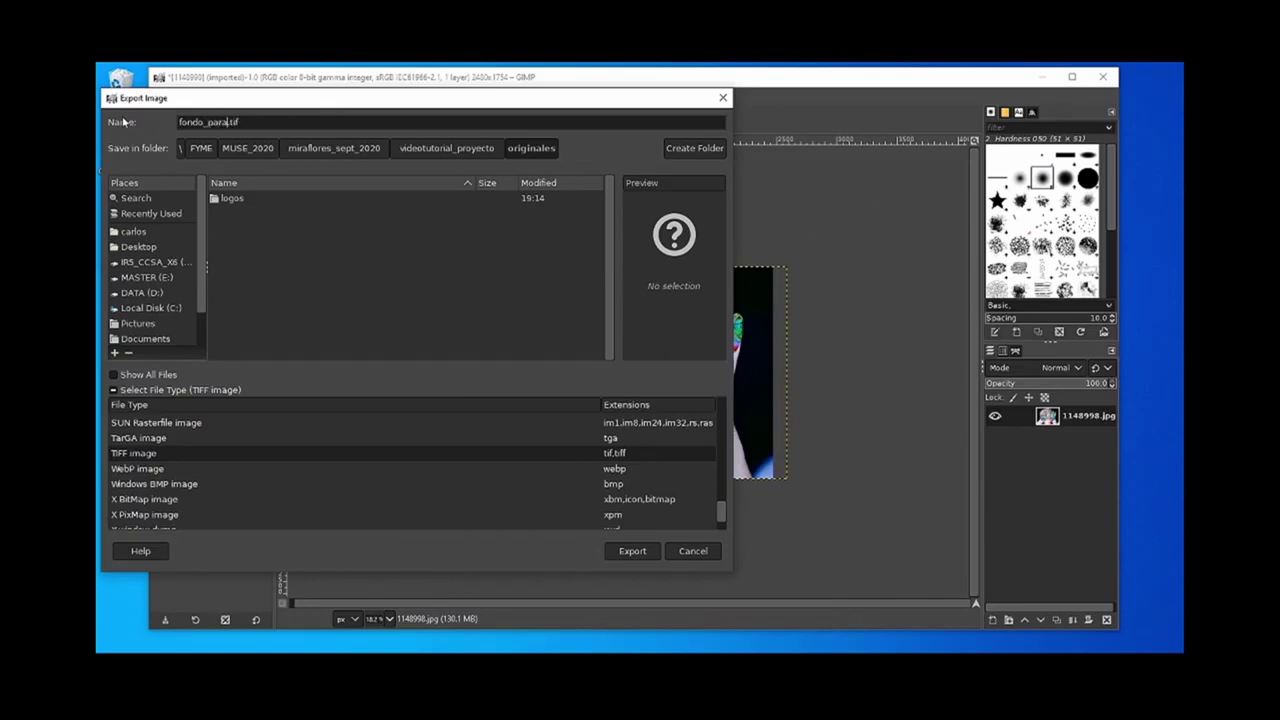
type("cartel_muse")
Export the TIFF into the videotutorial_proyecto/exportaciones folder, keeping compression set to None.
left_click(492, 148)
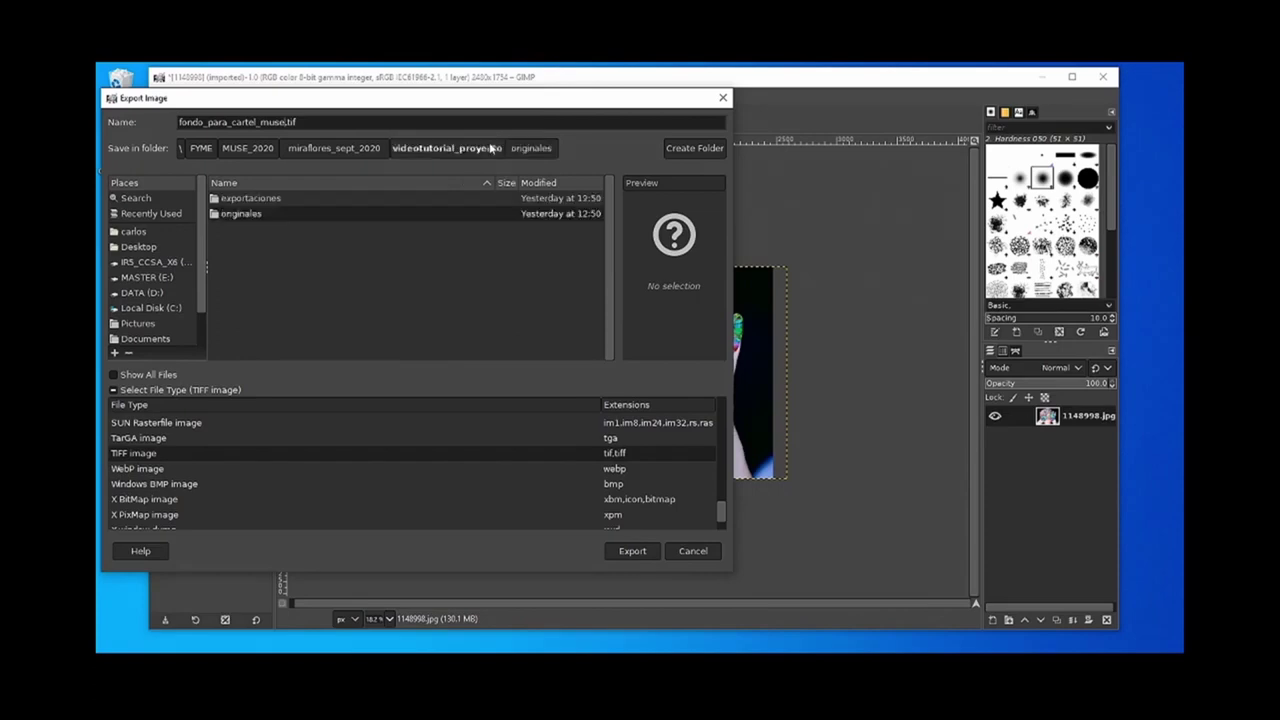
left_click(250, 200)
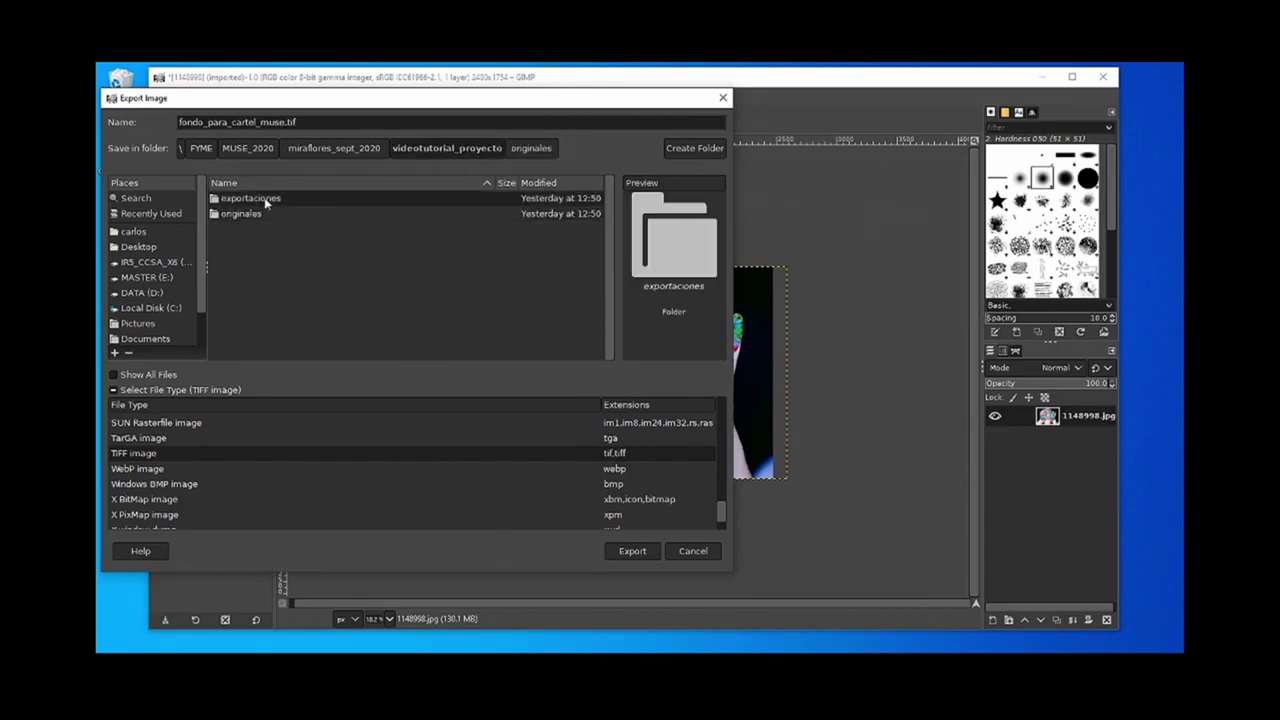
double_click(284, 200)
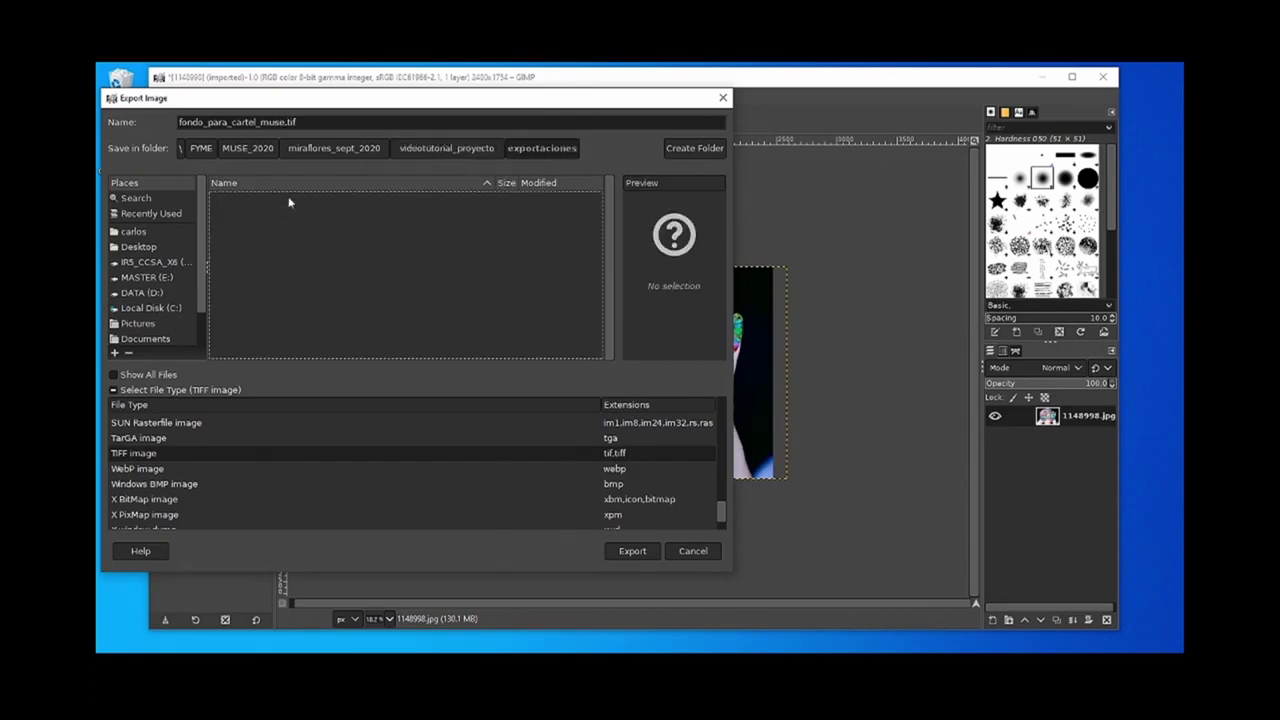
left_click(620, 553)
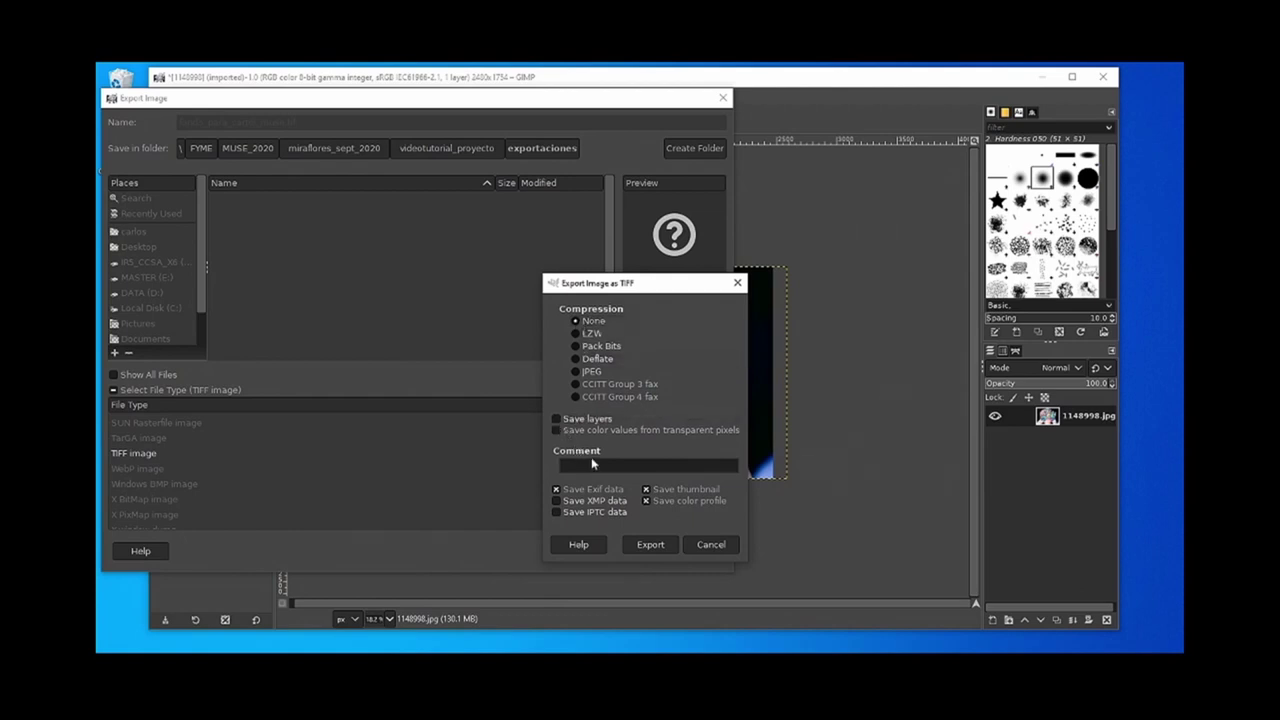
left_click(646, 500)
left_click(651, 544)
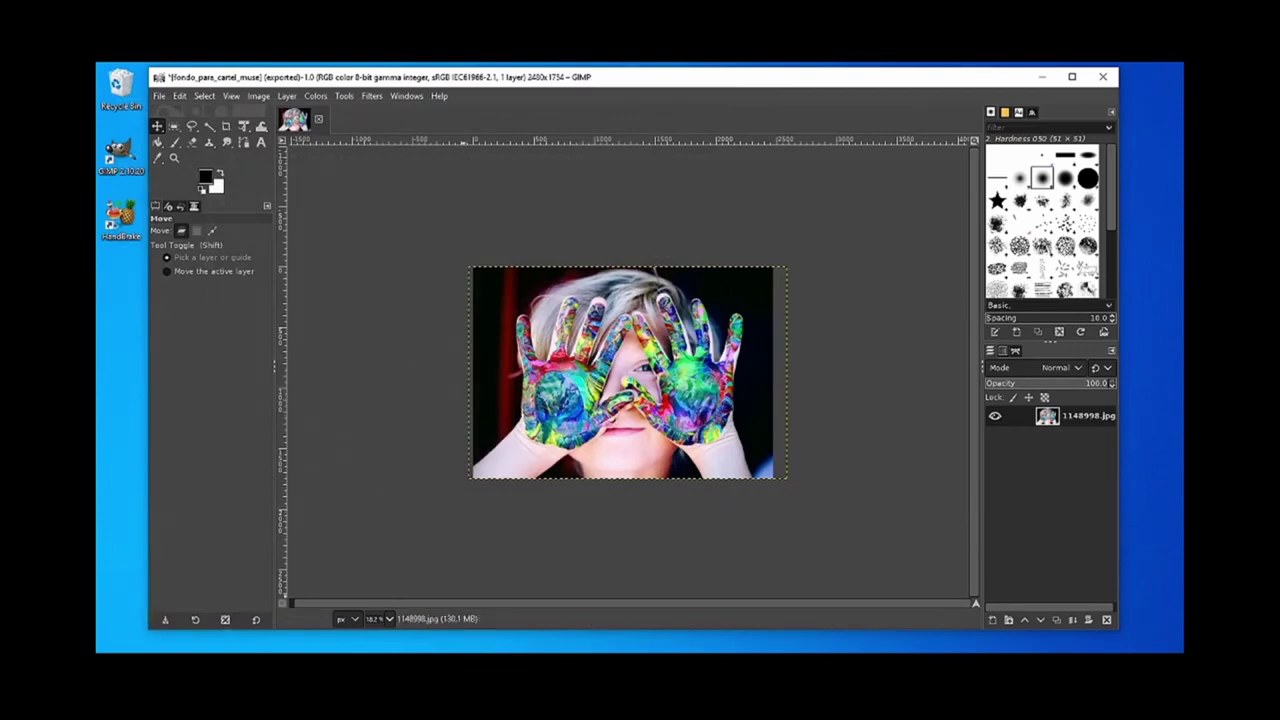
Switch to File Explorer and examine the size, dimensions and resolution details in the properties of fondo_para_cartel_muse.tif.
key("alt+Tab")
left_click_drag(452, 308, 318, 244)
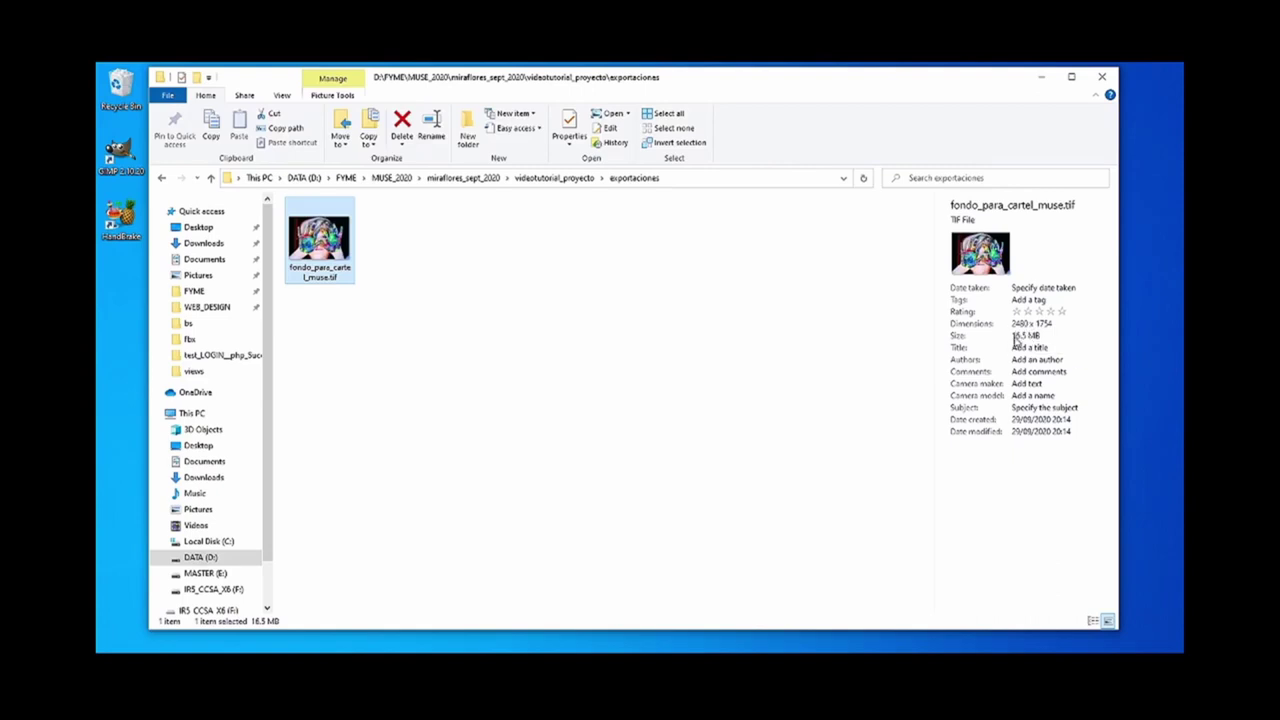
right_click(322, 244)
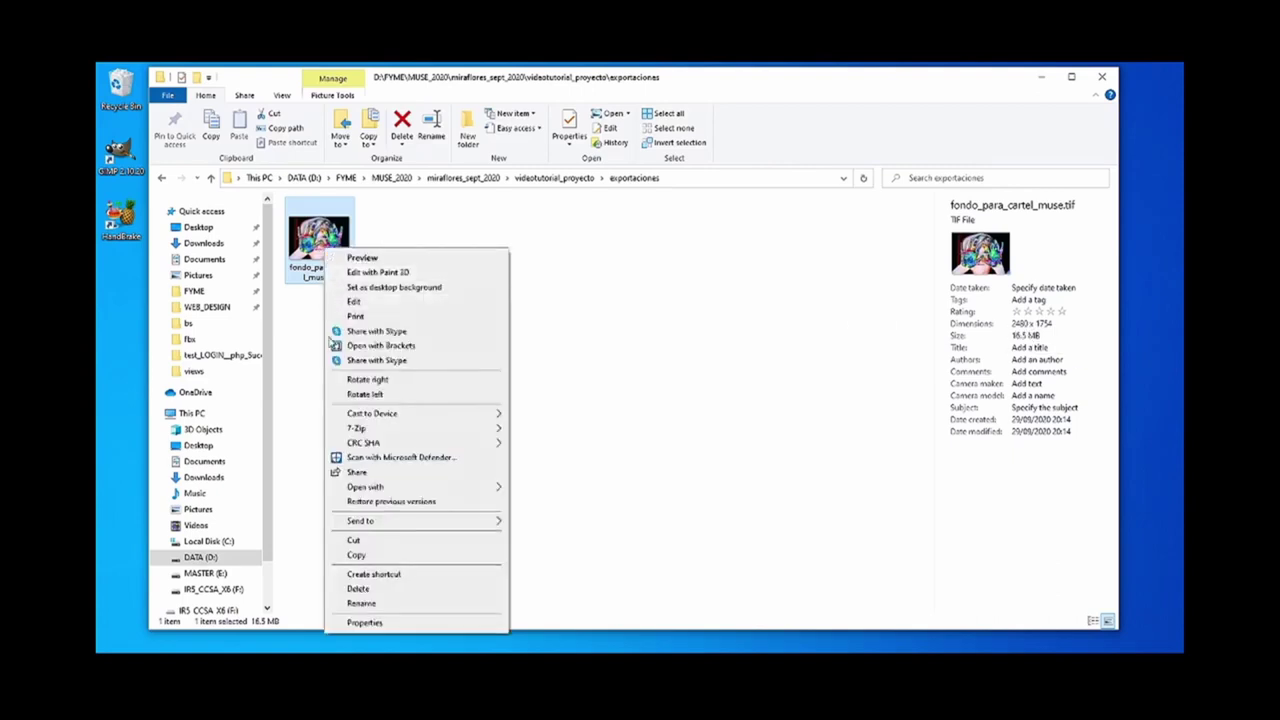
left_click(340, 617)
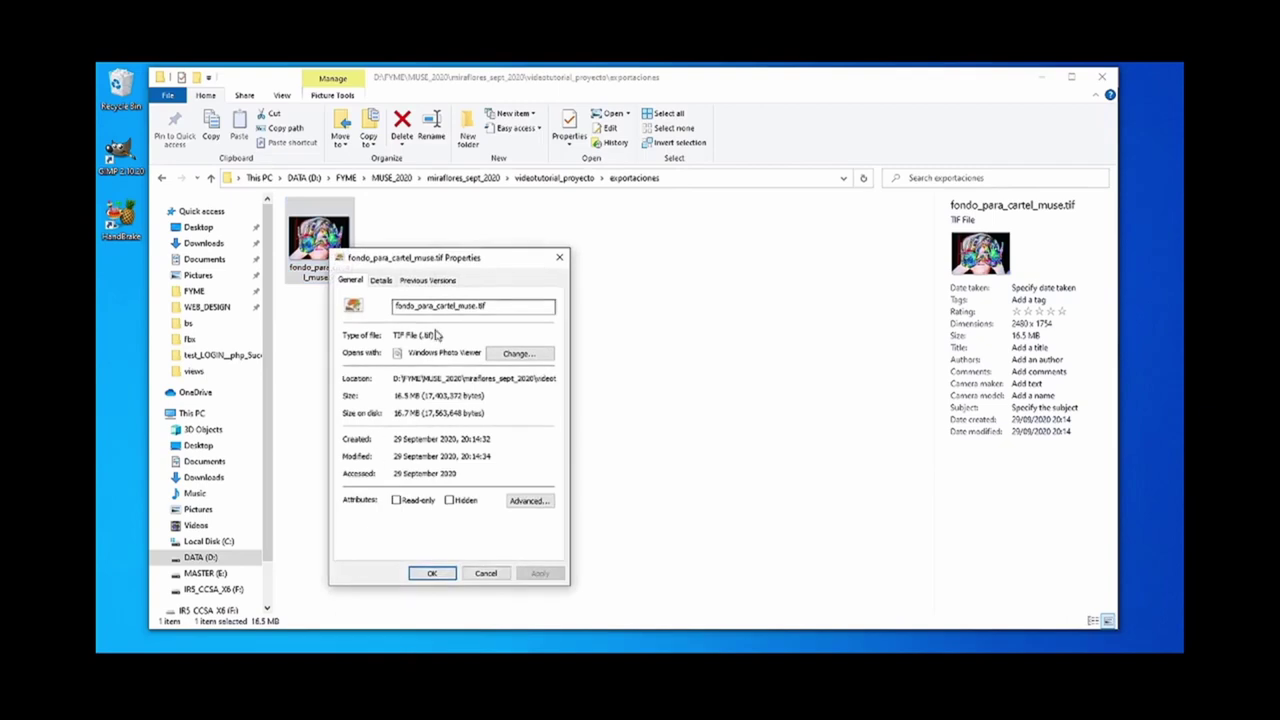
left_click(384, 287)
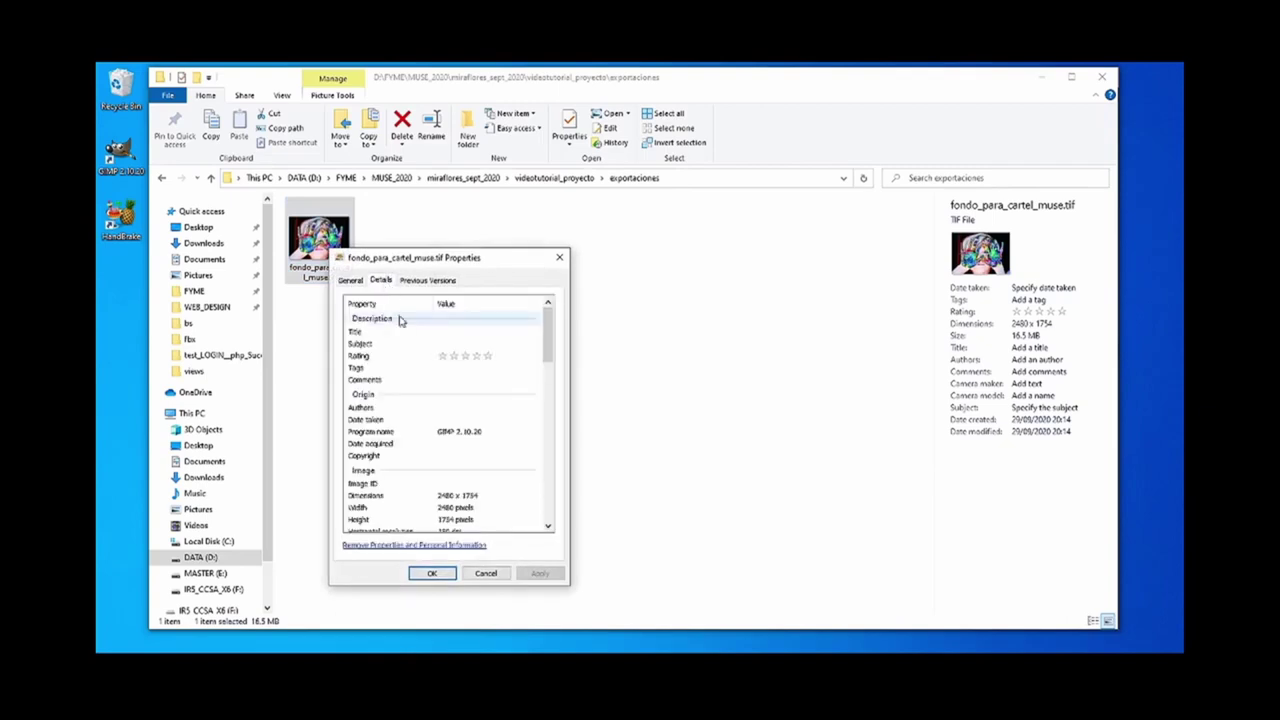
left_click_drag(555, 338, 551, 388)
left_click(464, 393)
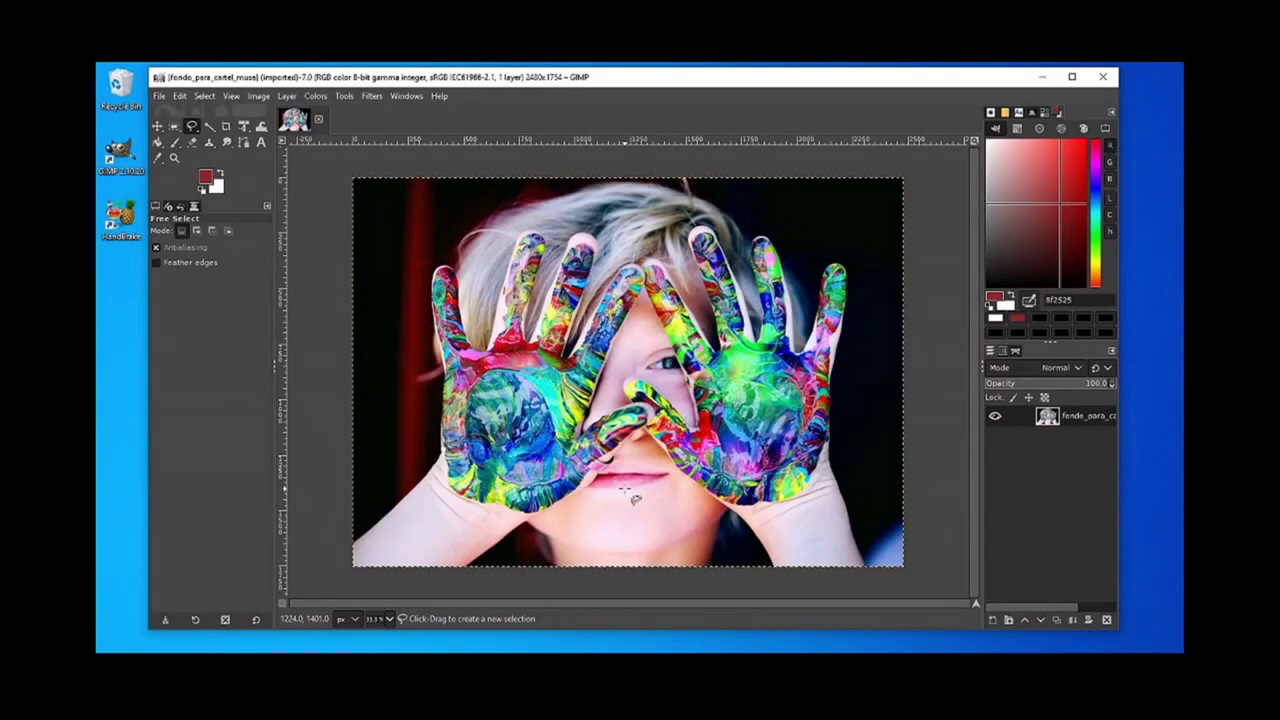
Select the dark background around the child with Fuzzy Select at threshold 15, delete it to transparency, and clear the selection.
left_click(209, 127)
left_click(380, 242)
left_click_drag(408, 234, 441, 206)
left_click_drag(760, 205, 802, 203, "shift")
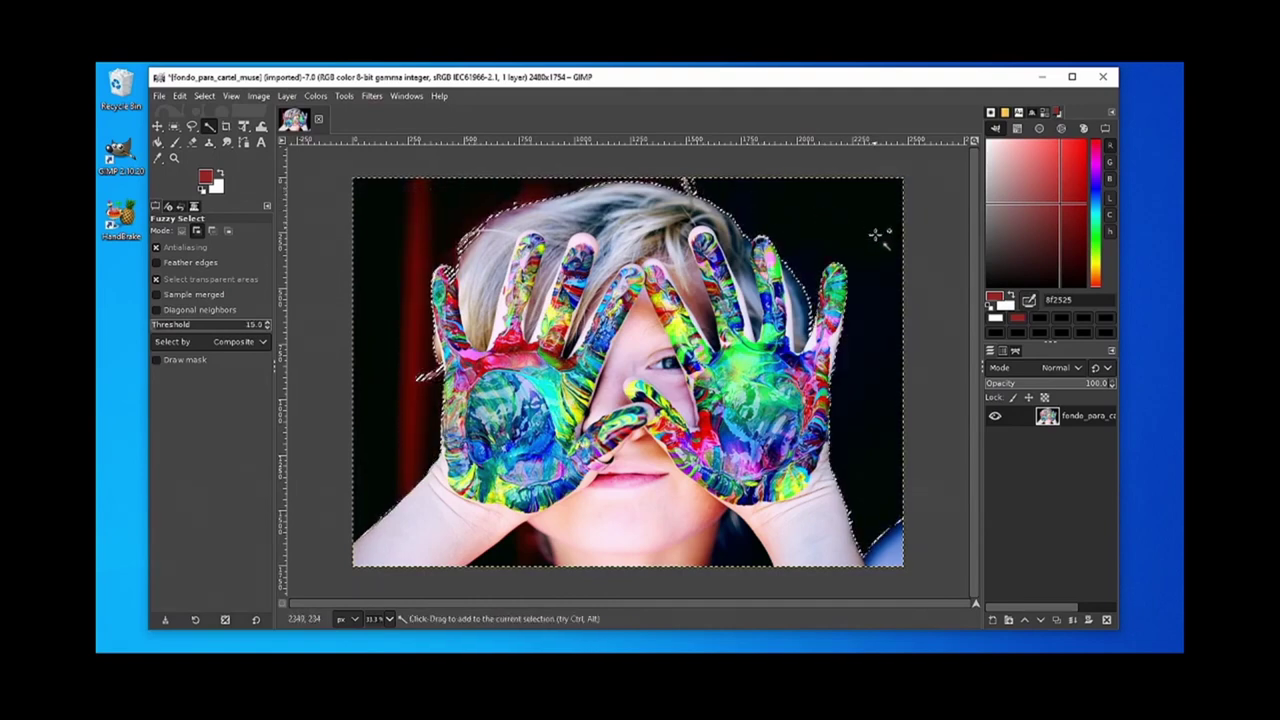
left_click_drag(888, 480, 889, 540, "shift")
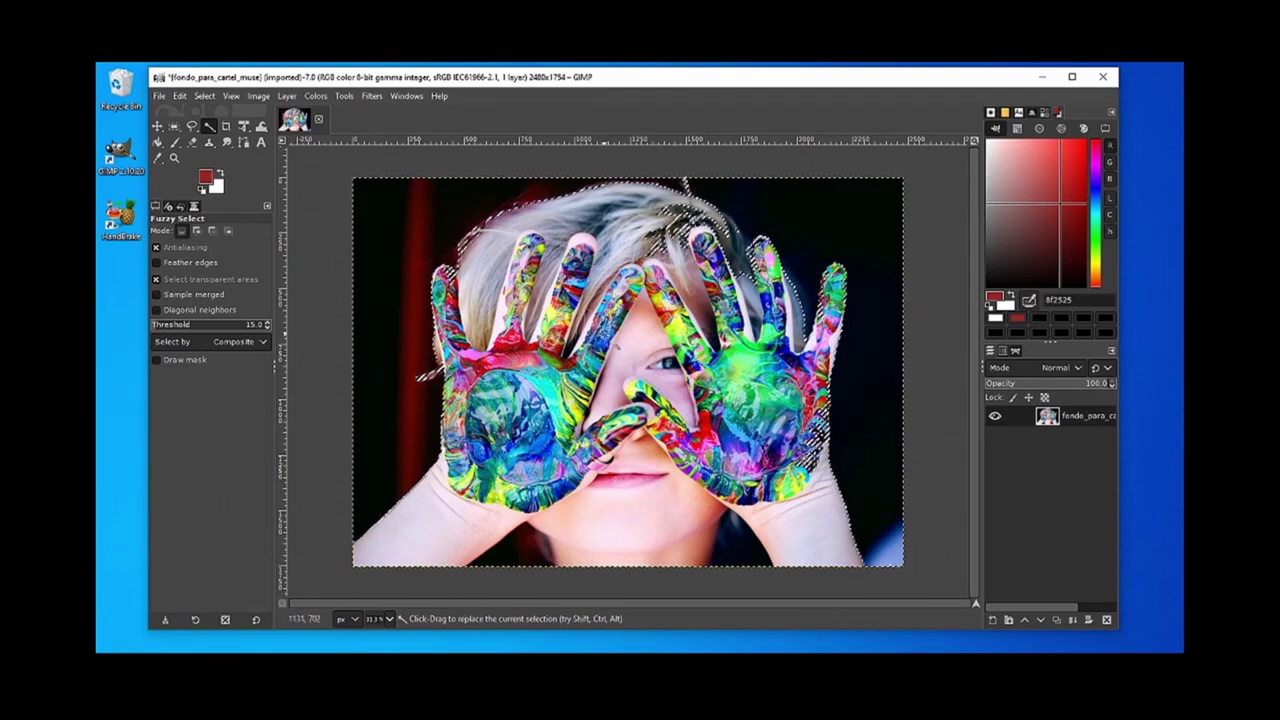
key("Delete")
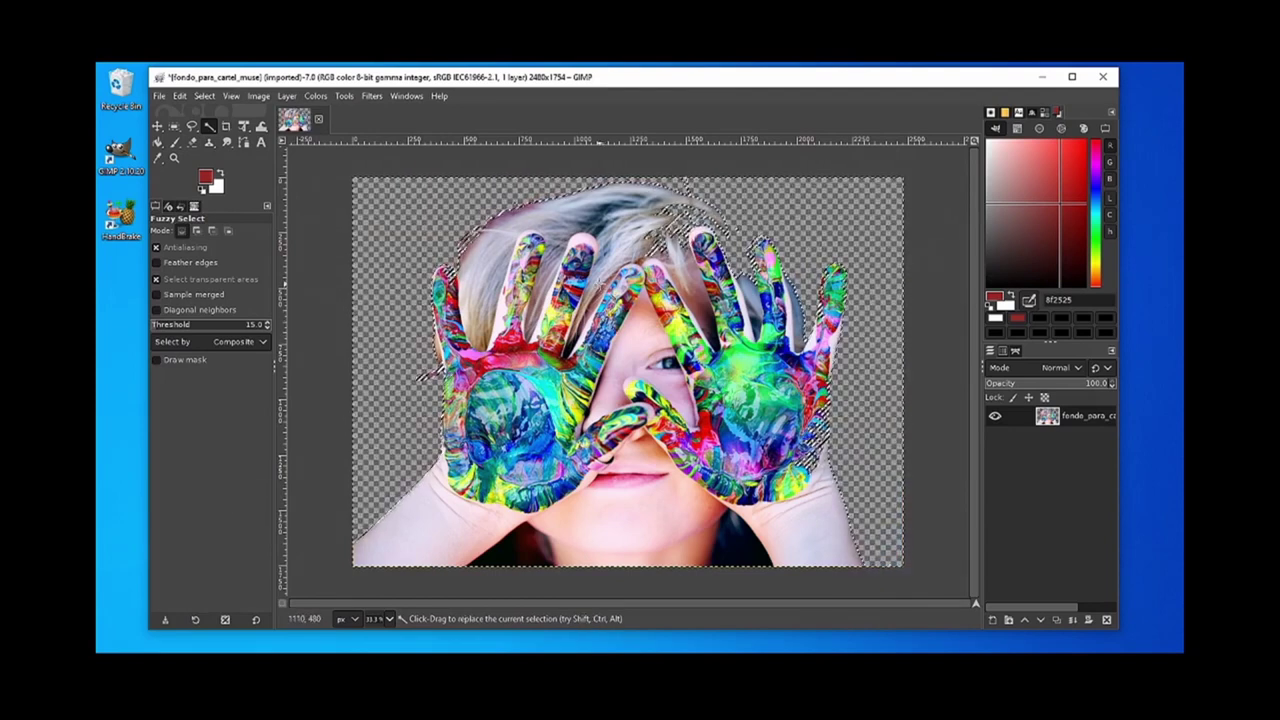
right_click(518, 263)
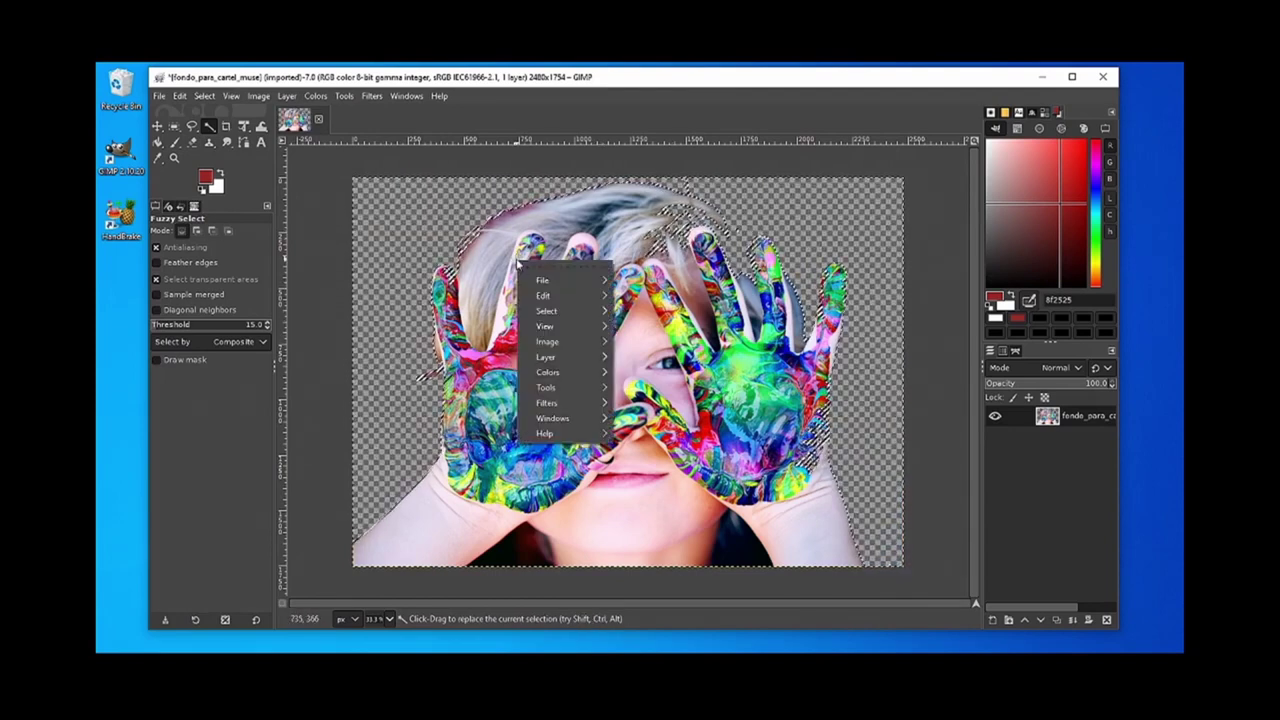
mouse_move(572, 310)
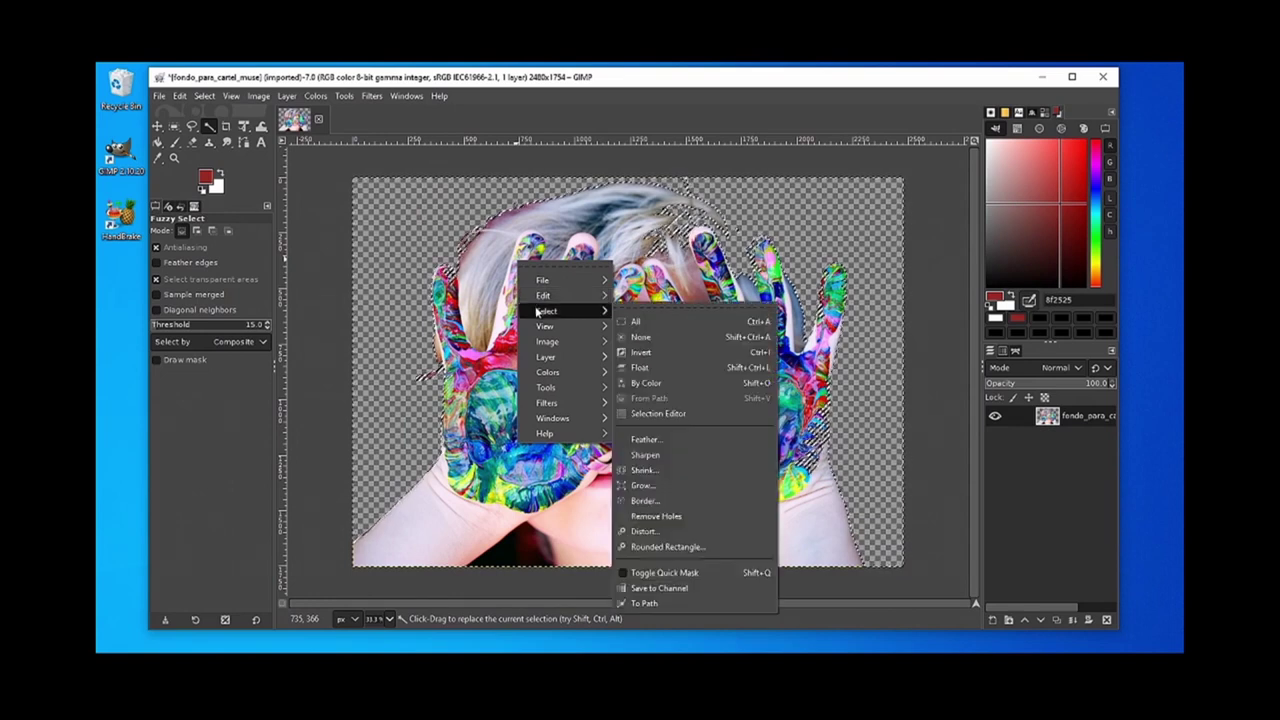
left_click(640, 338)
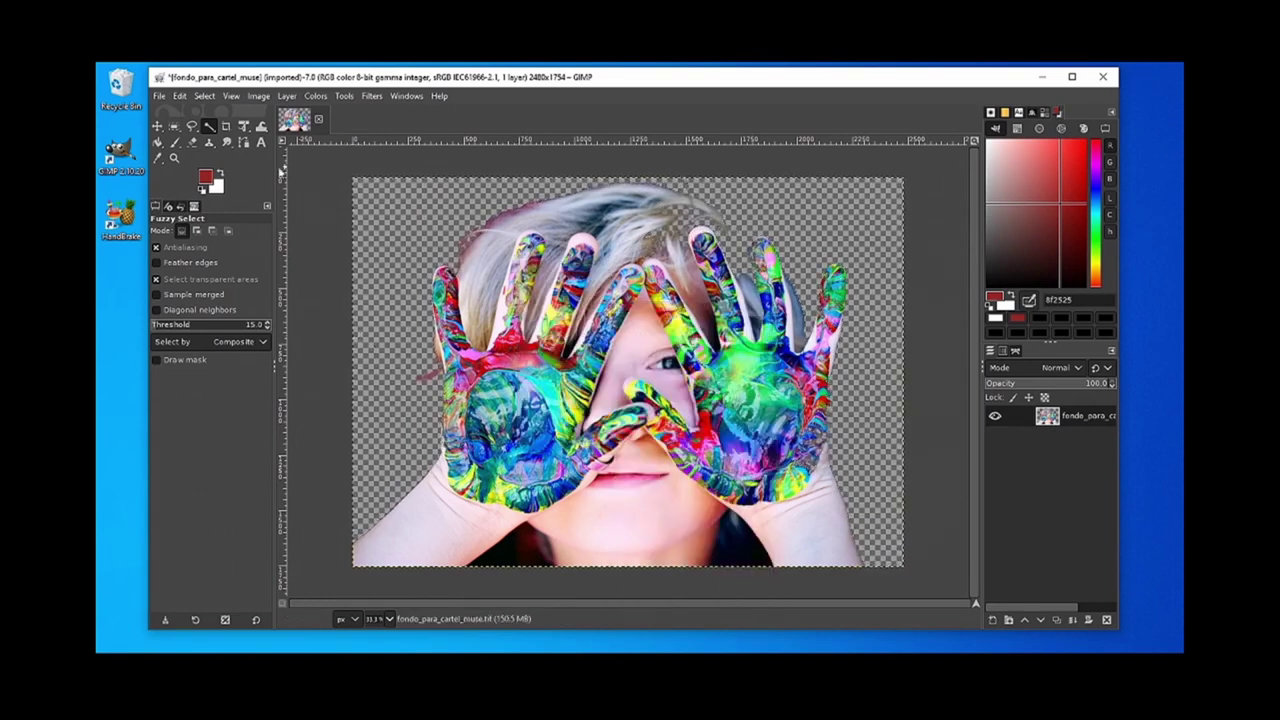
Scale the image to a height of 1024 px at a resolution of 72 pixels/in, keeping its proportions.
left_click(262, 97)
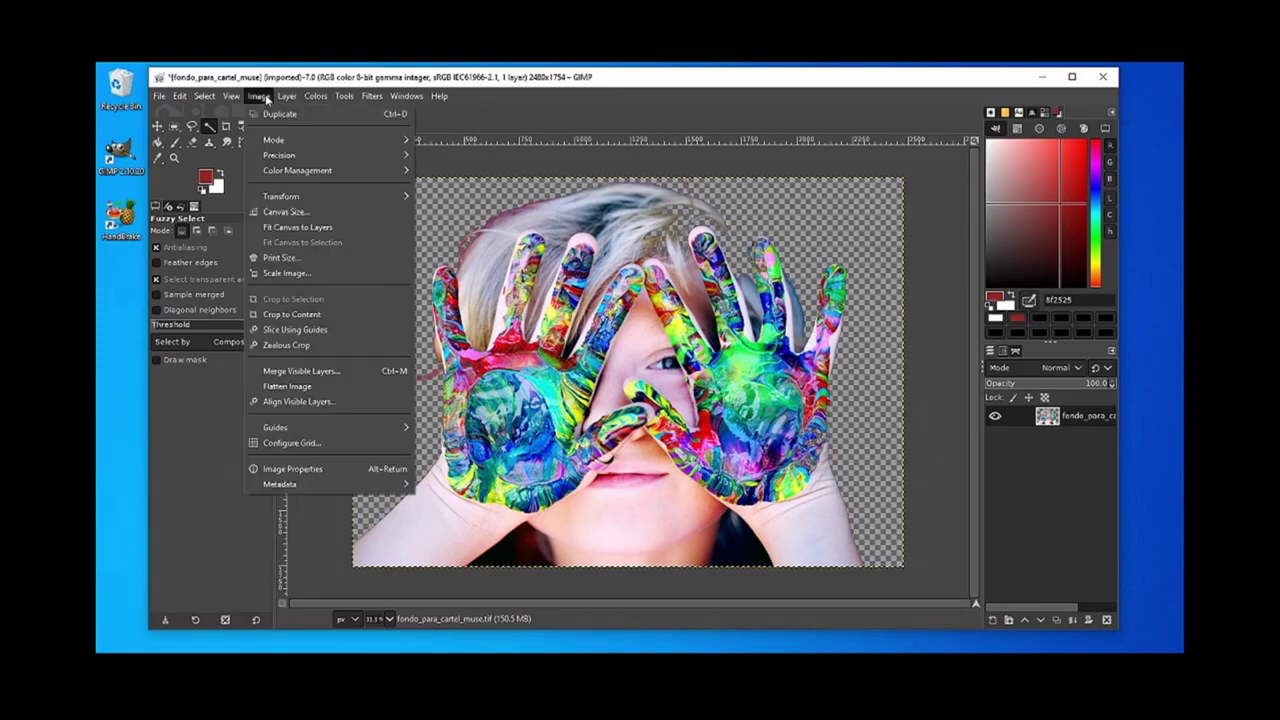
left_click(335, 274)
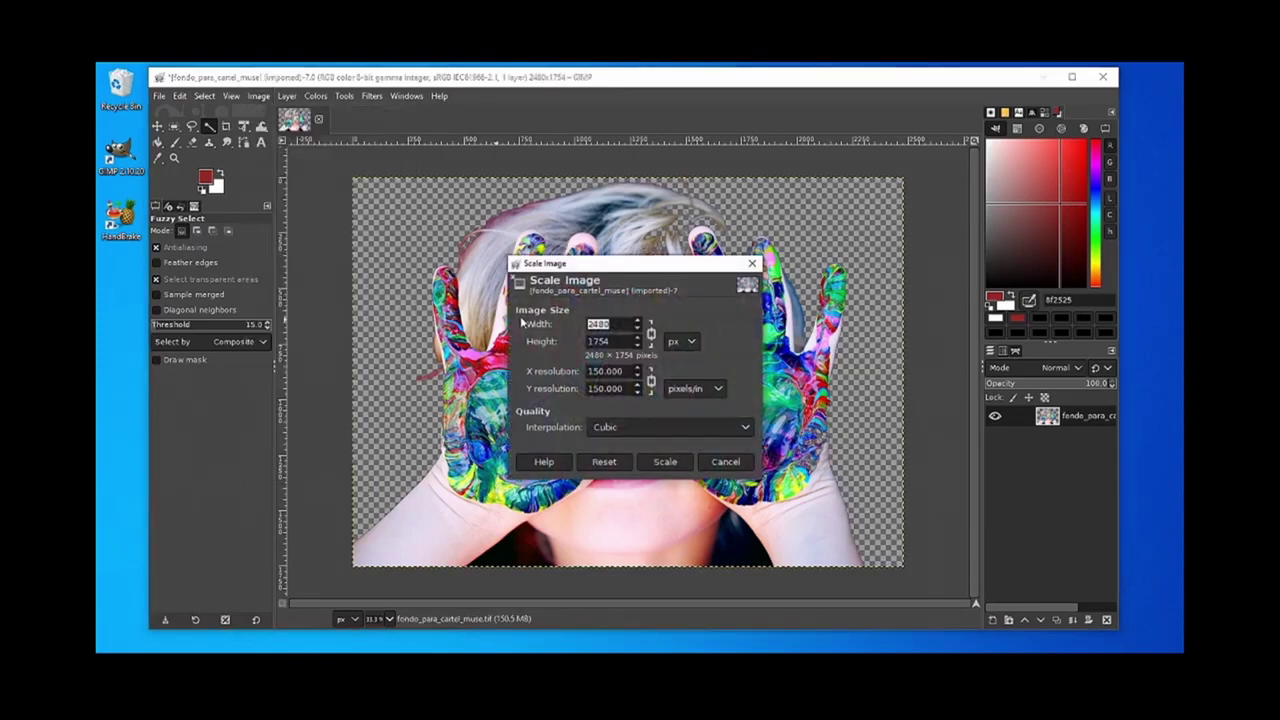
left_click(605, 371)
type("72")
left_click(600, 341)
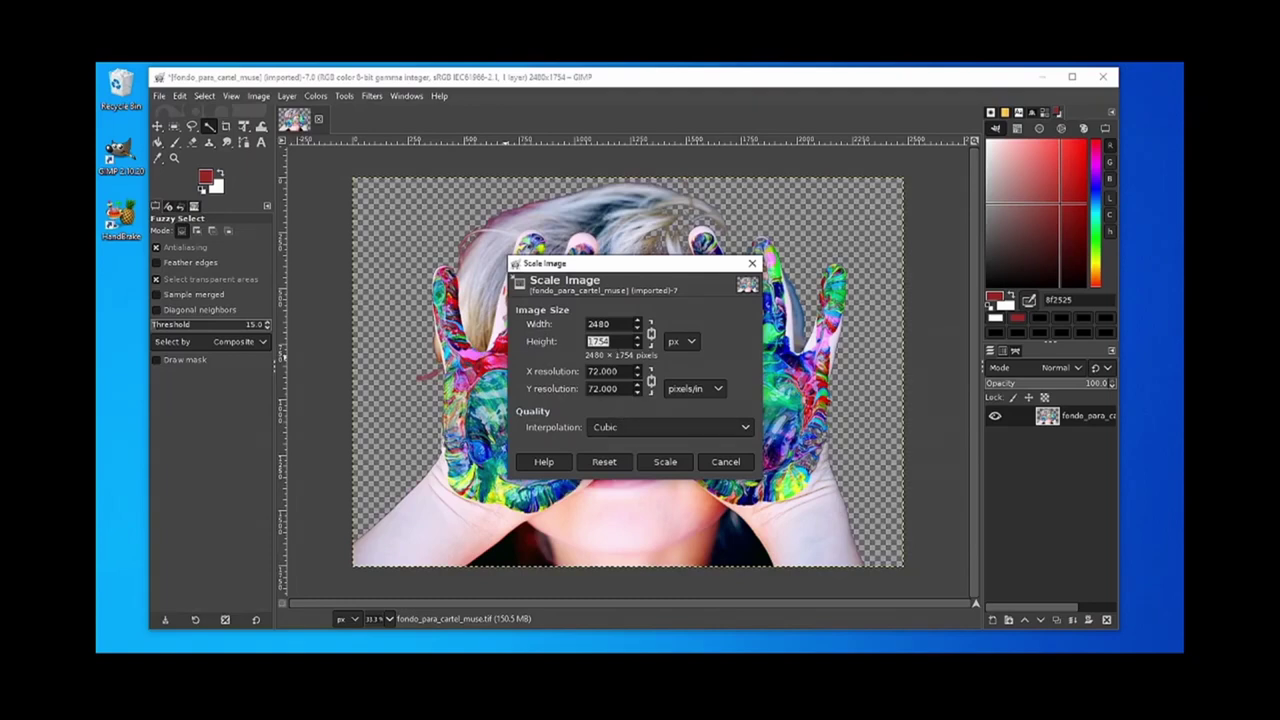
type("1")
left_click(682, 464)
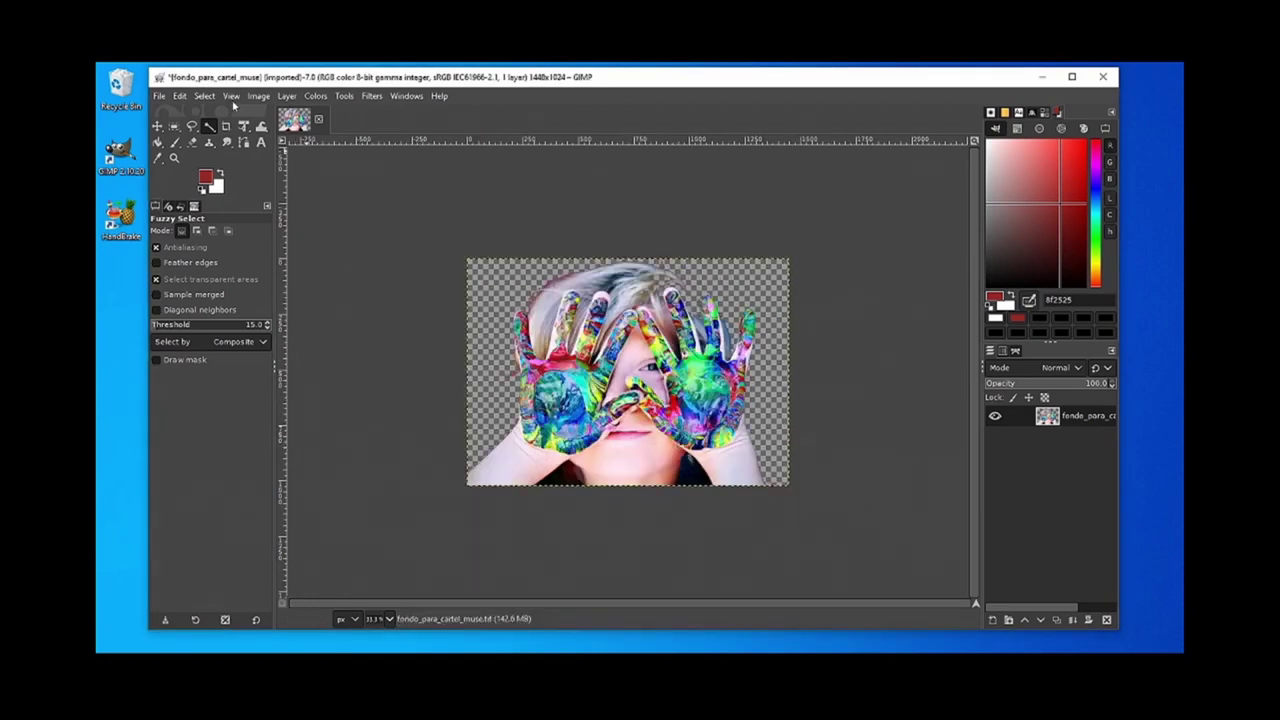
Start exporting the background-free image and choose PNG image as the file type.
left_click(159, 96)
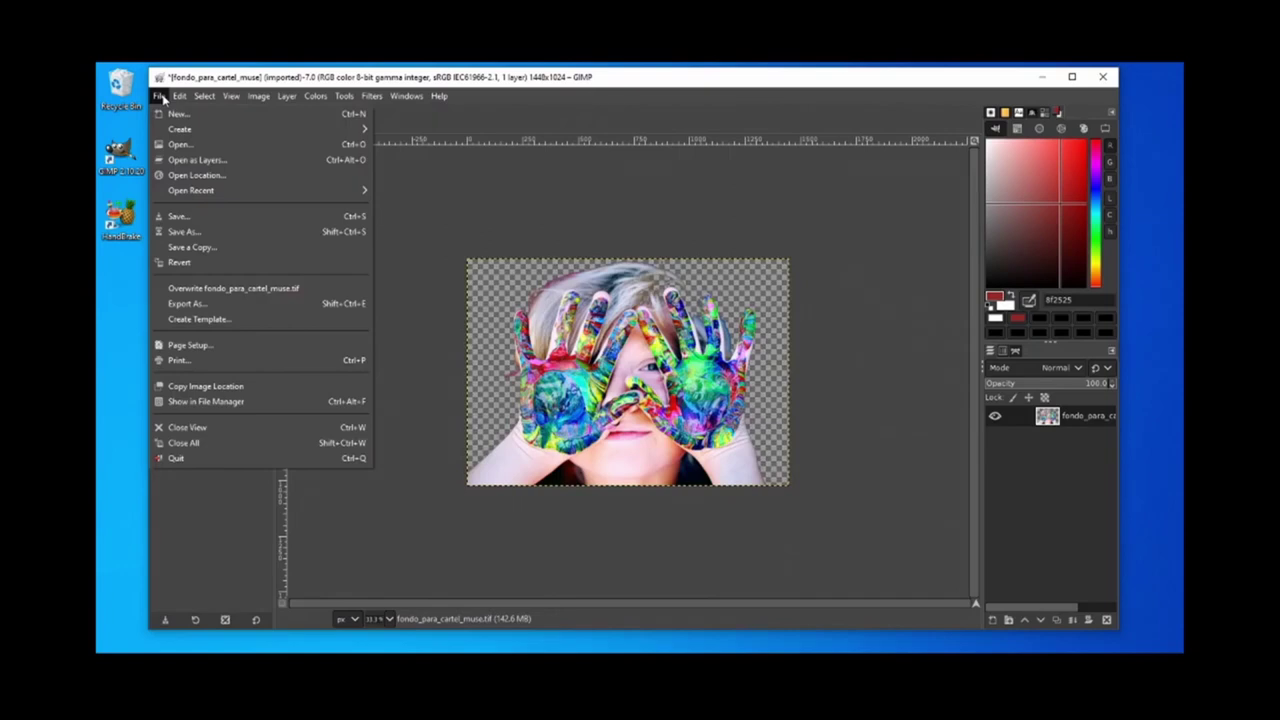
left_click(238, 304)
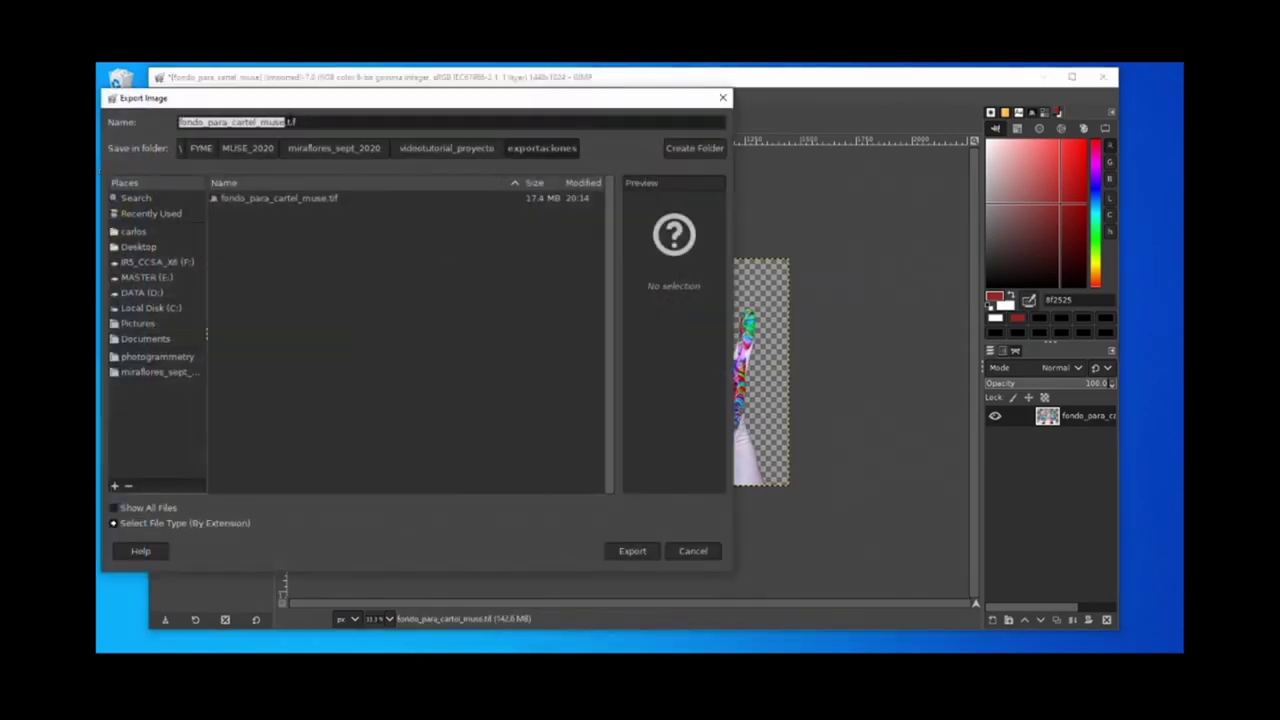
left_click(115, 523)
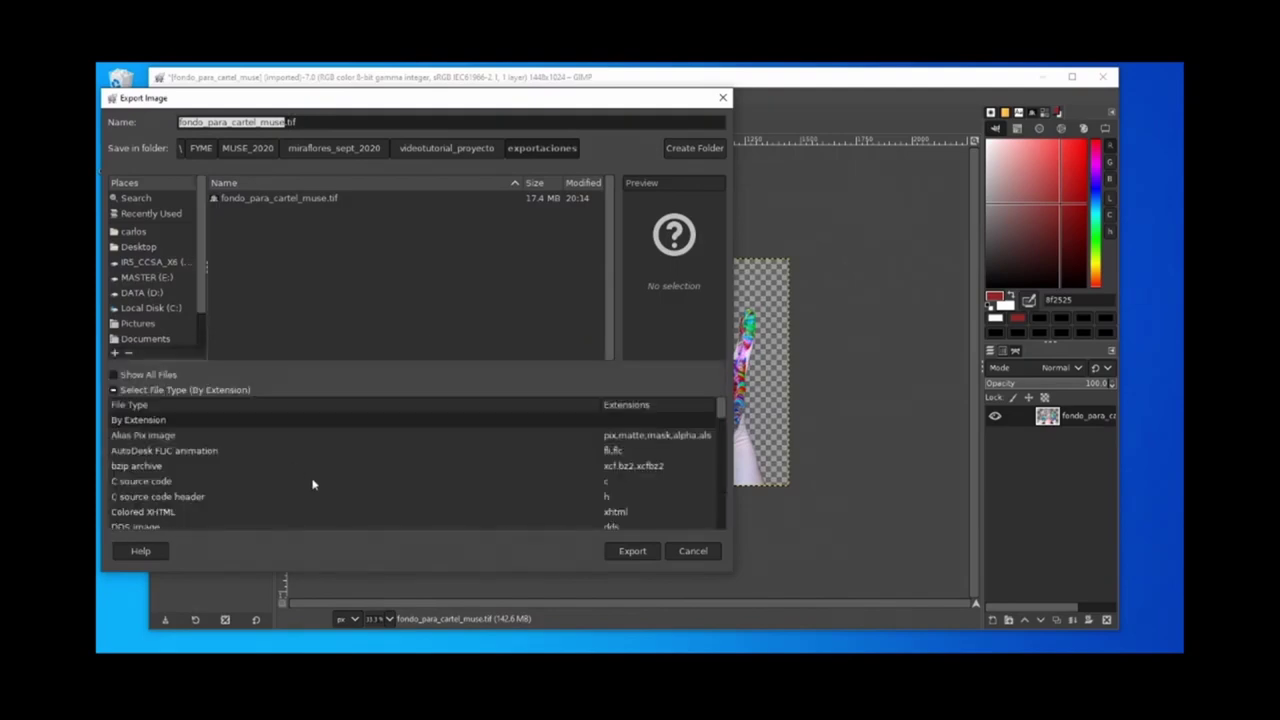
scroll(651, 446, "down", 3)
scroll(628, 480, "down", 5)
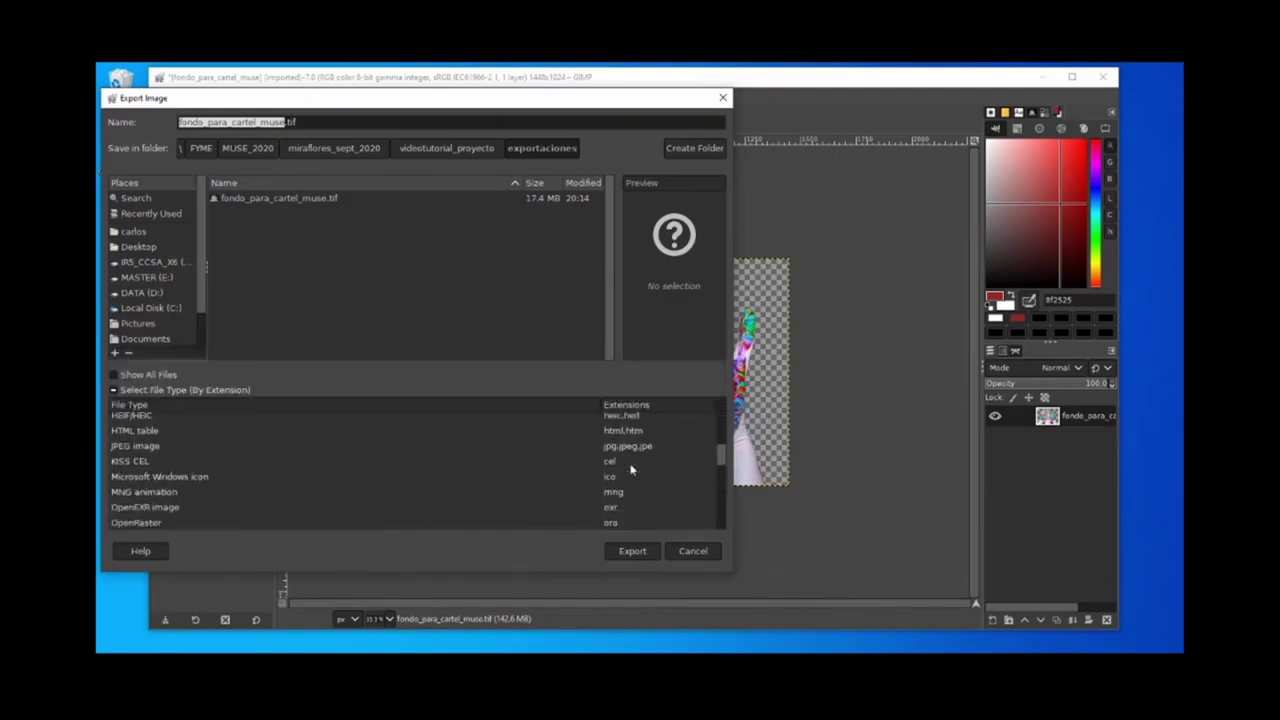
left_click(618, 517)
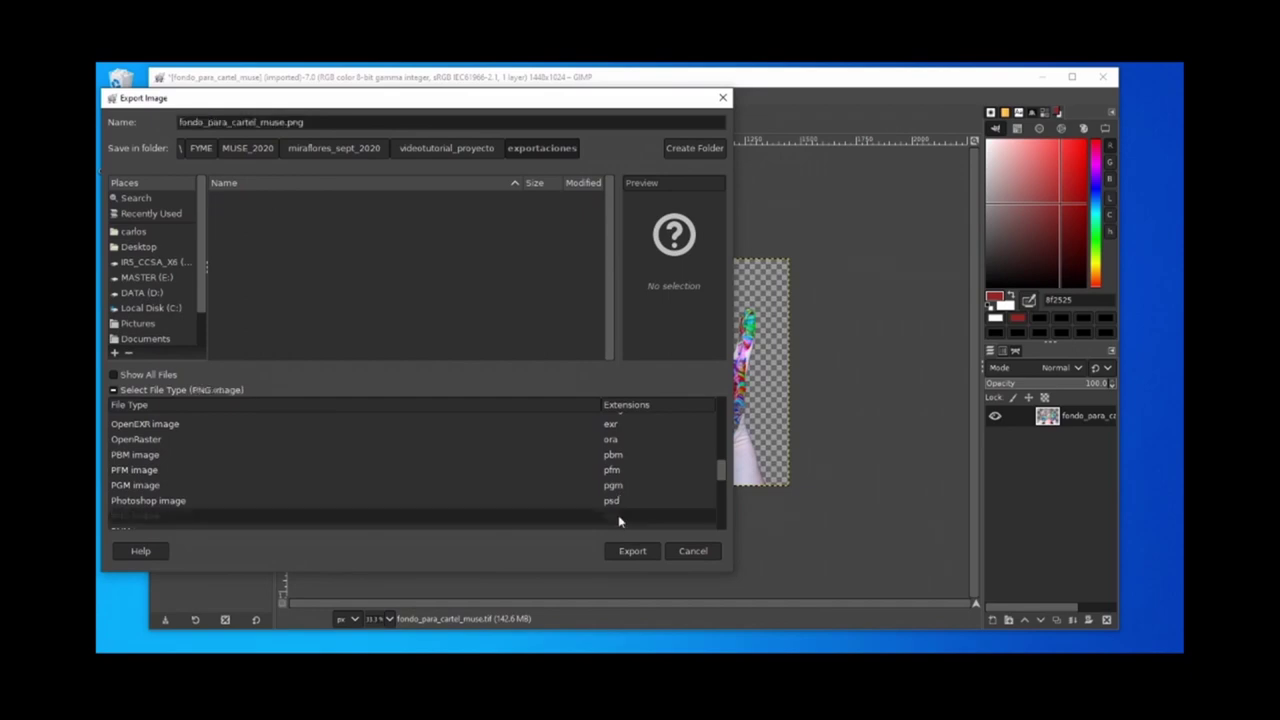
Name the PNG foto_de_sesion_para_el_centro_muse.png and export it to the exportaciones folder with the default PNG options.
left_click(266, 122)
left_click_drag(256, 122, 179, 122)
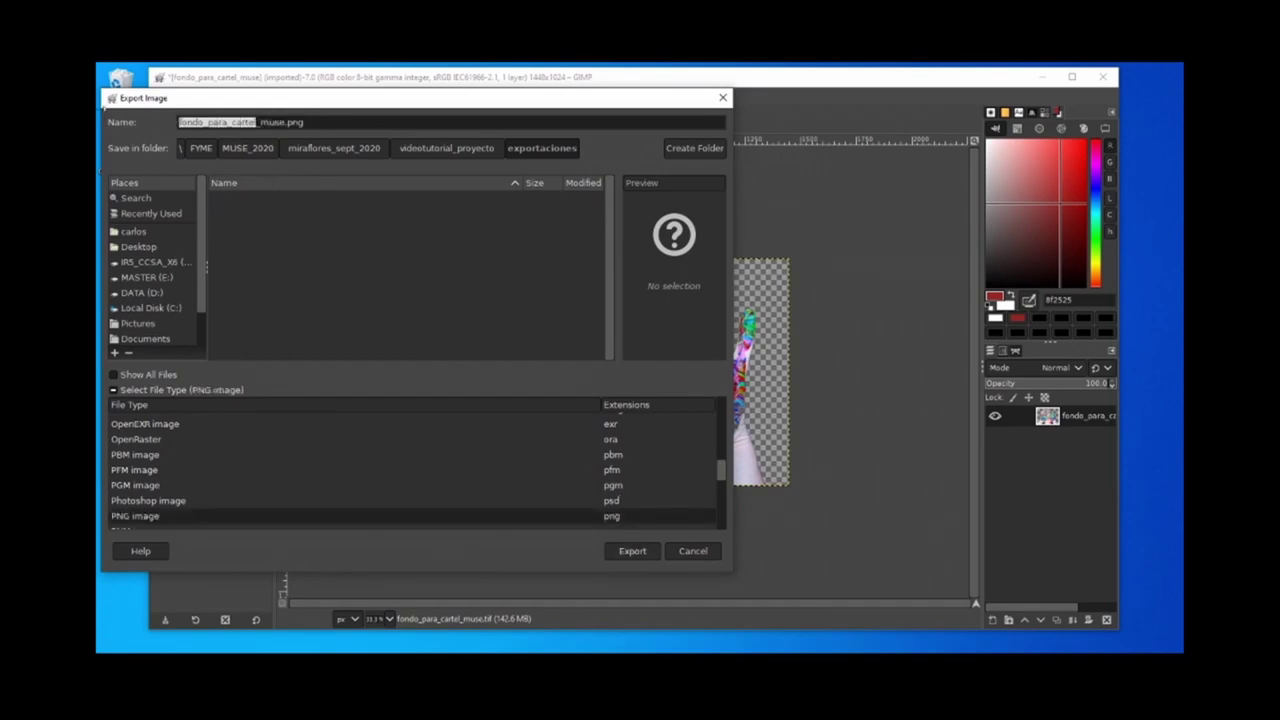
type("foto")
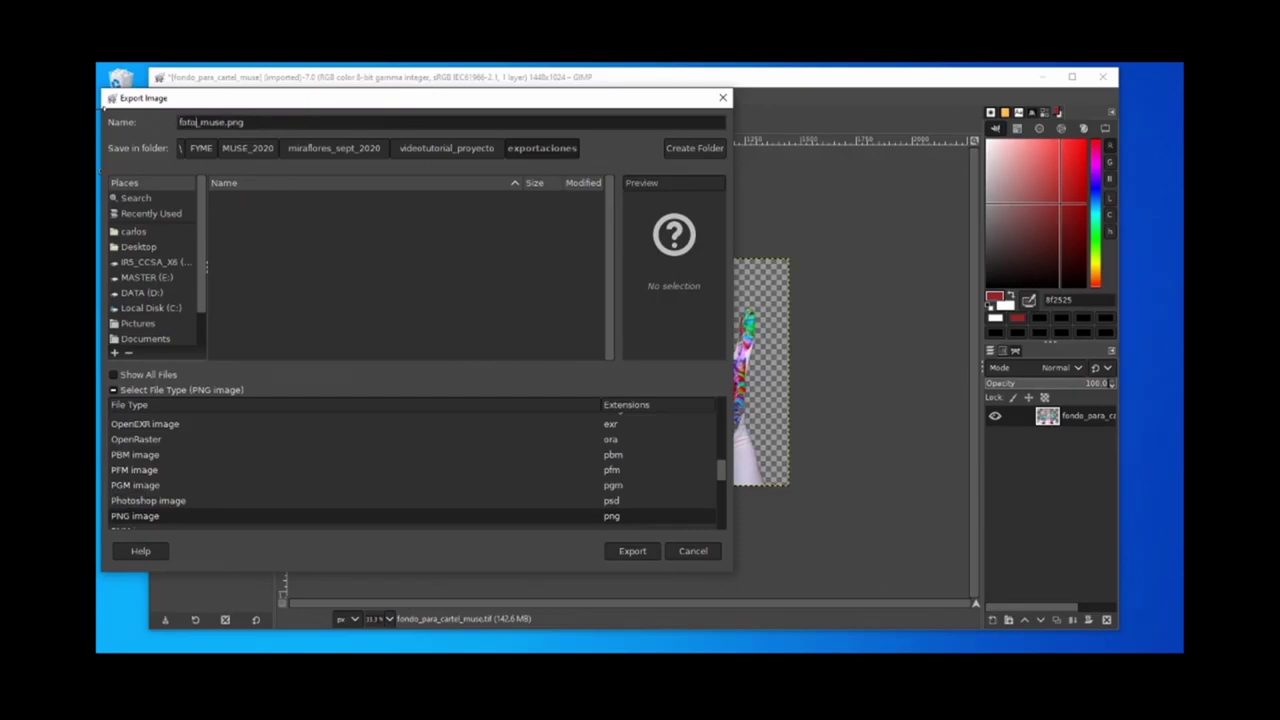
type("_de_sesion_para_i")
type("l_centro")
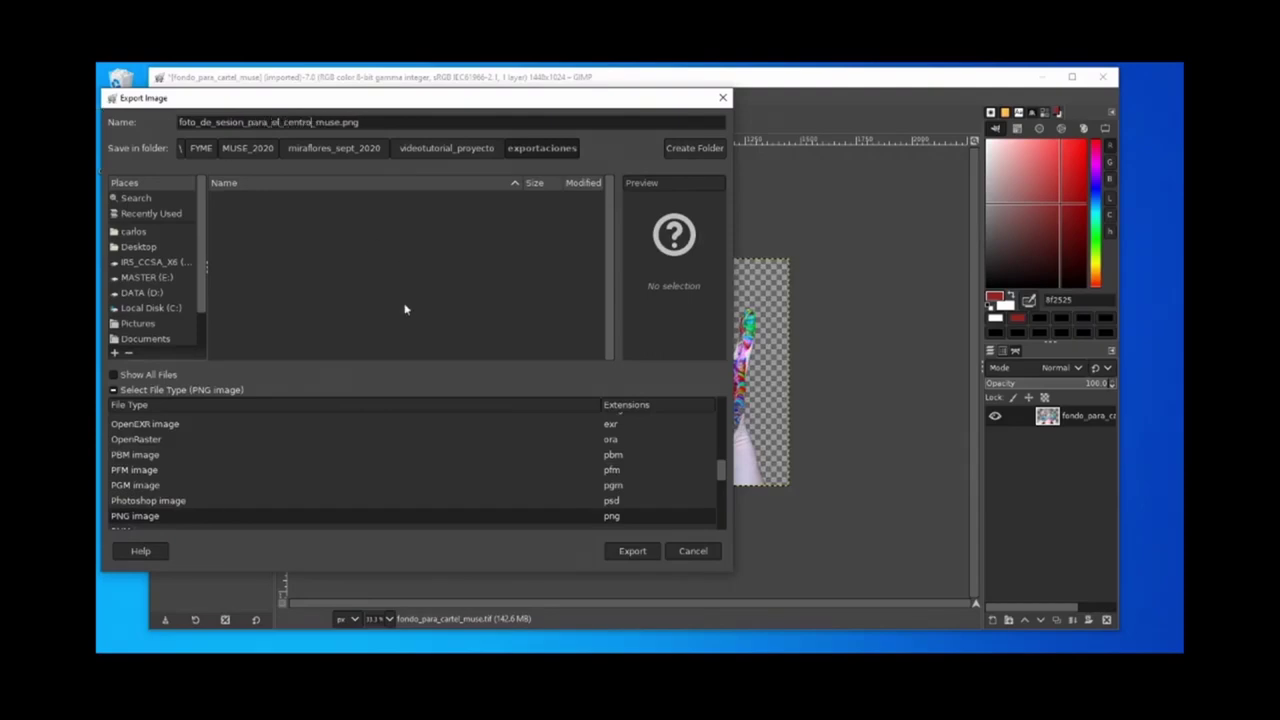
left_click(645, 553)
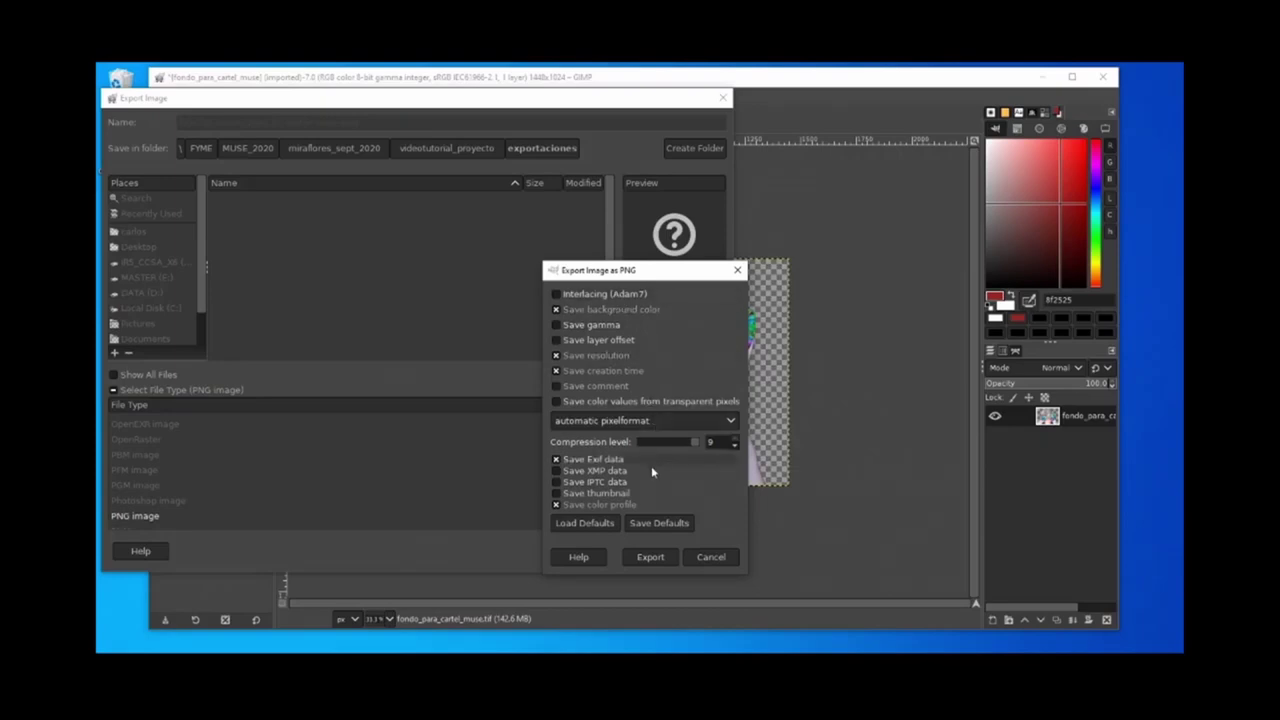
left_click(648, 557)
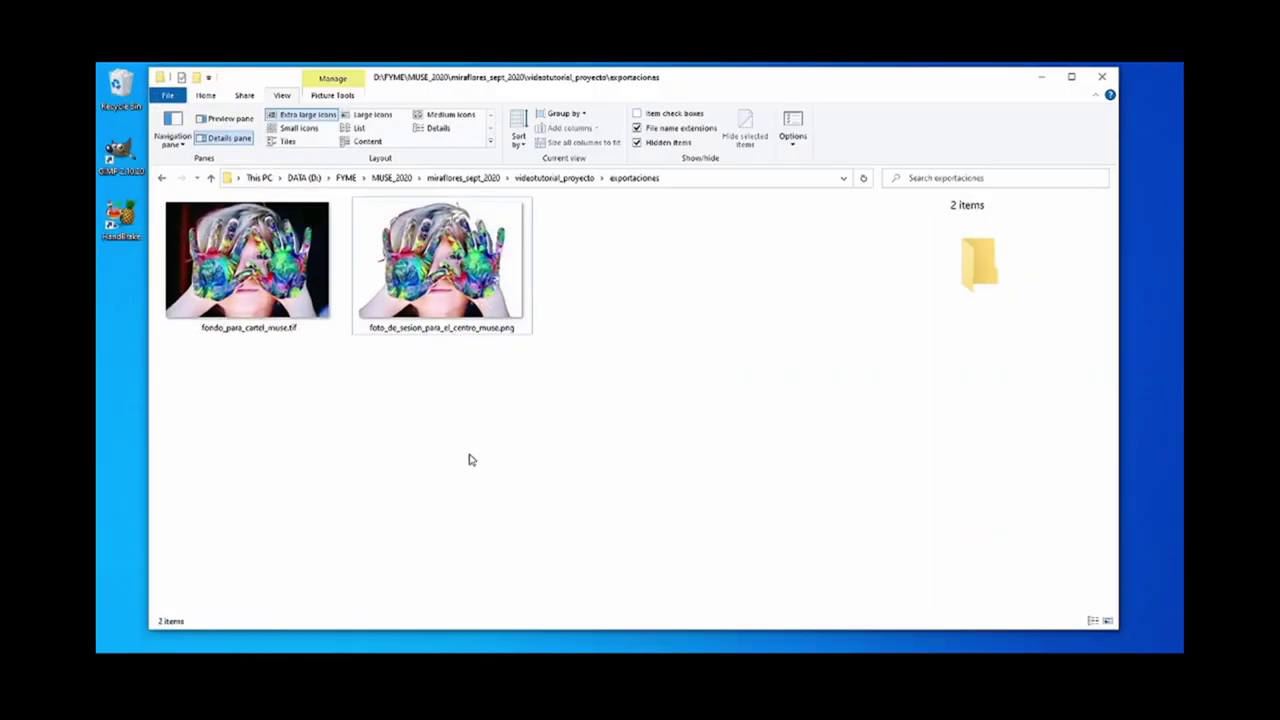
In File Explorer, examine the dimensions, file type and size in the properties of foto_de_sesion_para_el_centro_muse.png, and close them.
left_click(457, 300)
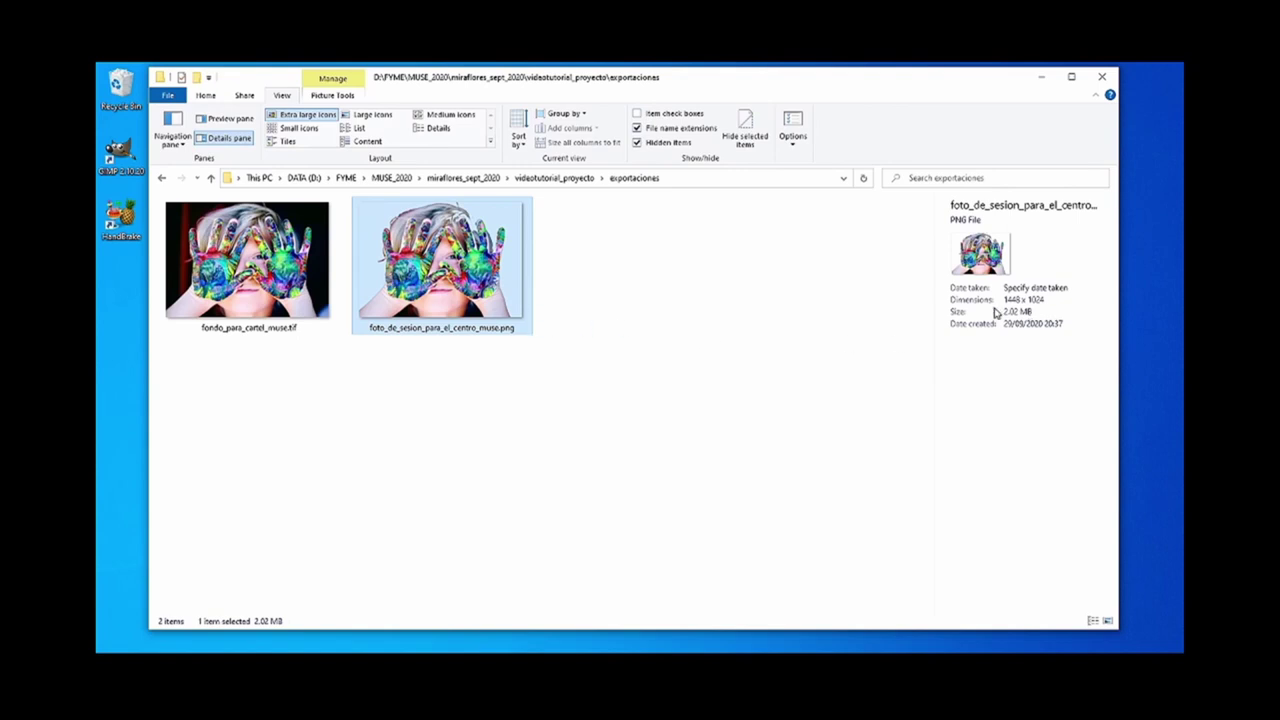
right_click(446, 289)
left_click(500, 645)
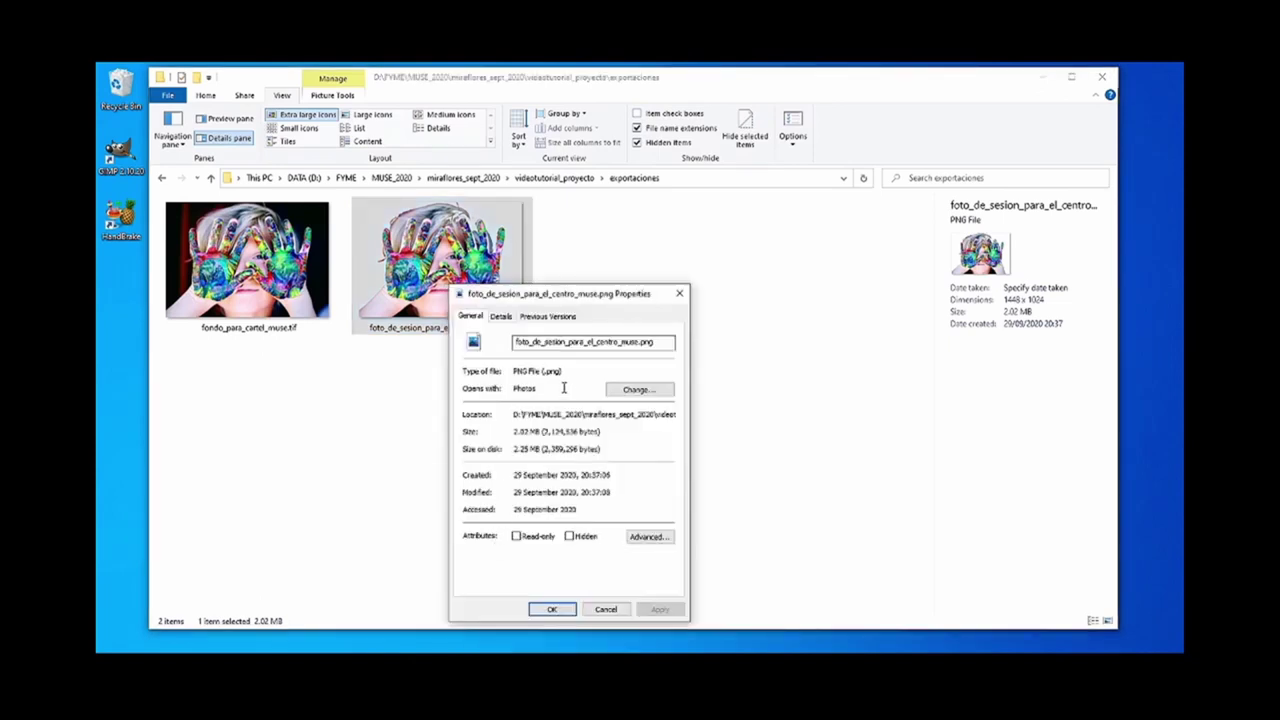
left_click_drag(538, 298, 658, 219)
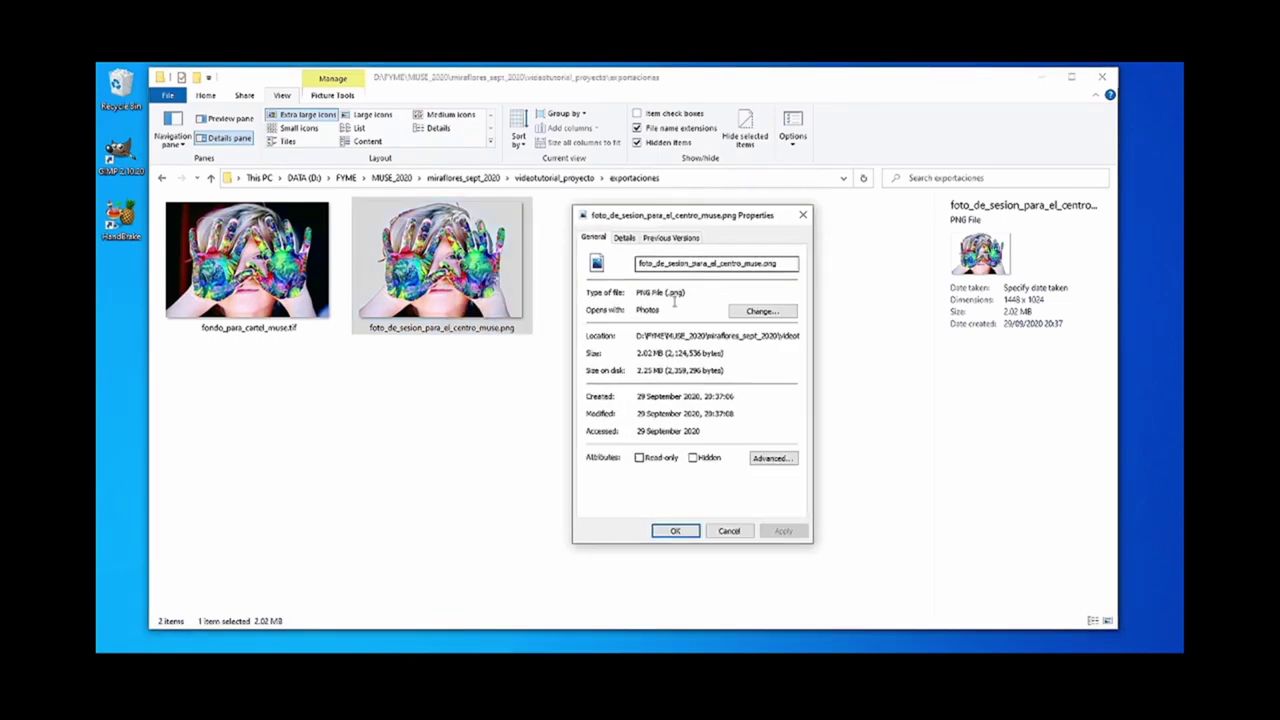
left_click(624, 238)
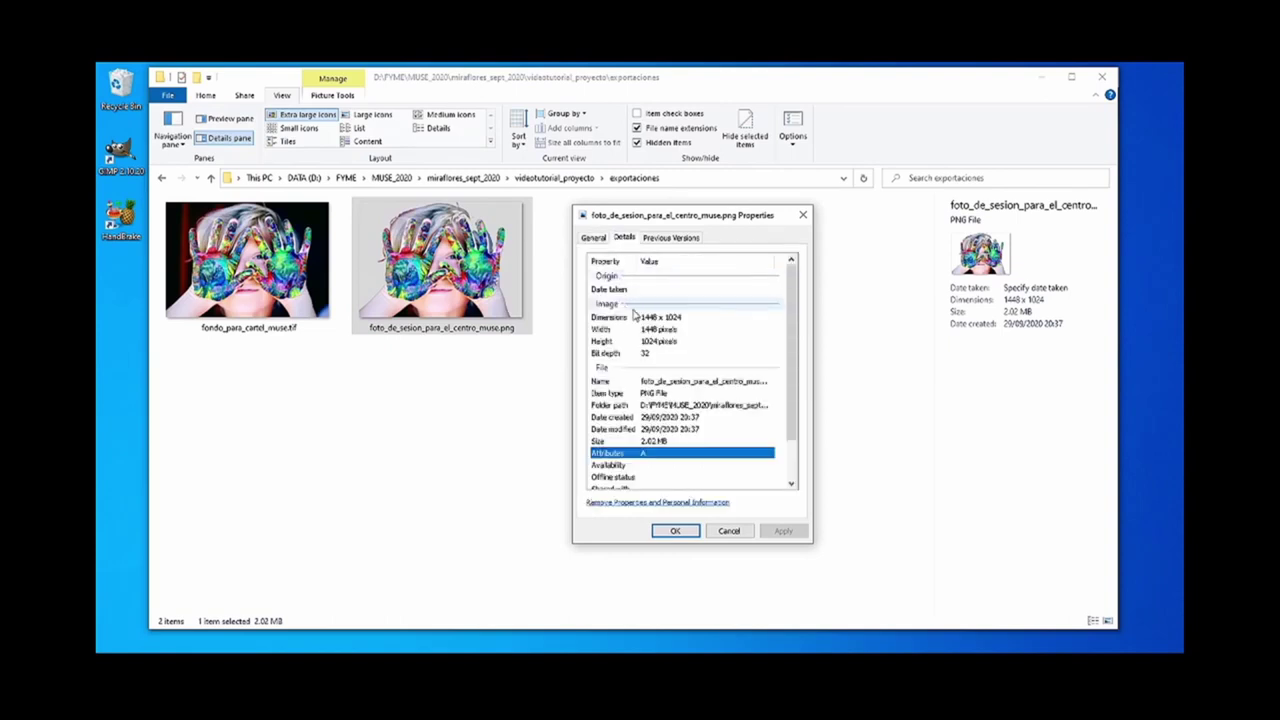
left_click(666, 330)
left_click(665, 342)
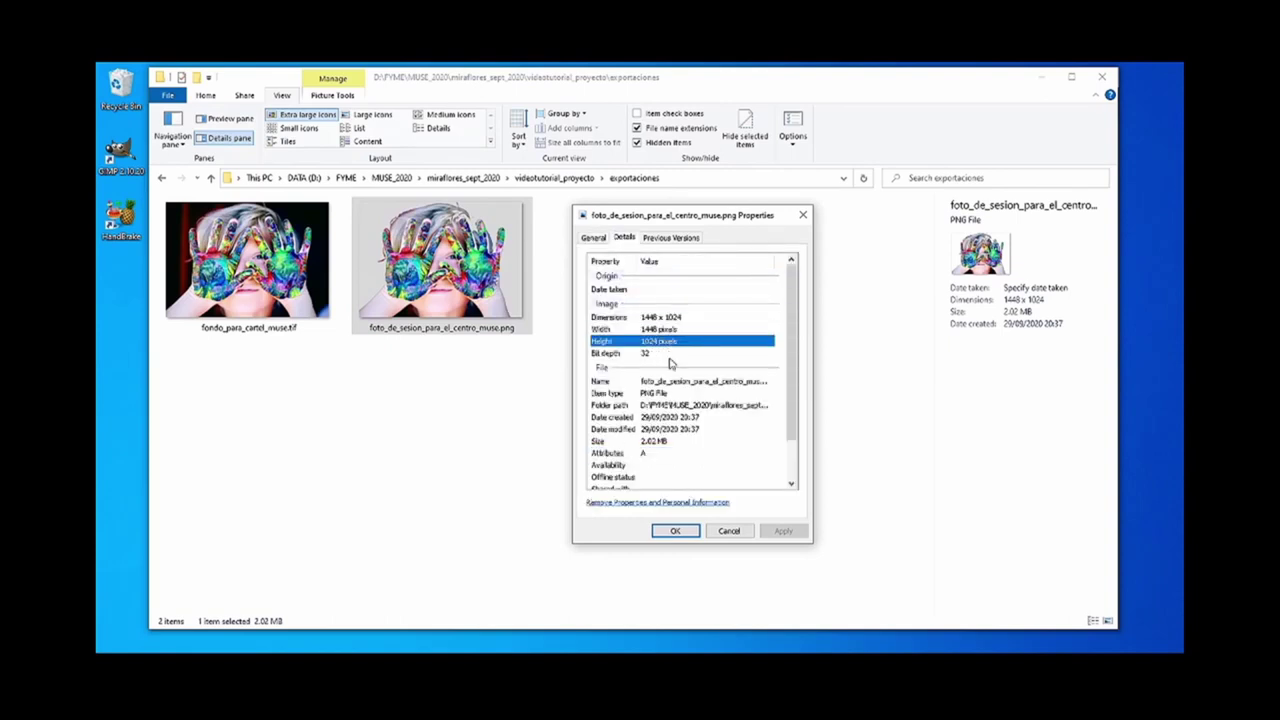
scroll(668, 410, "down", 1)
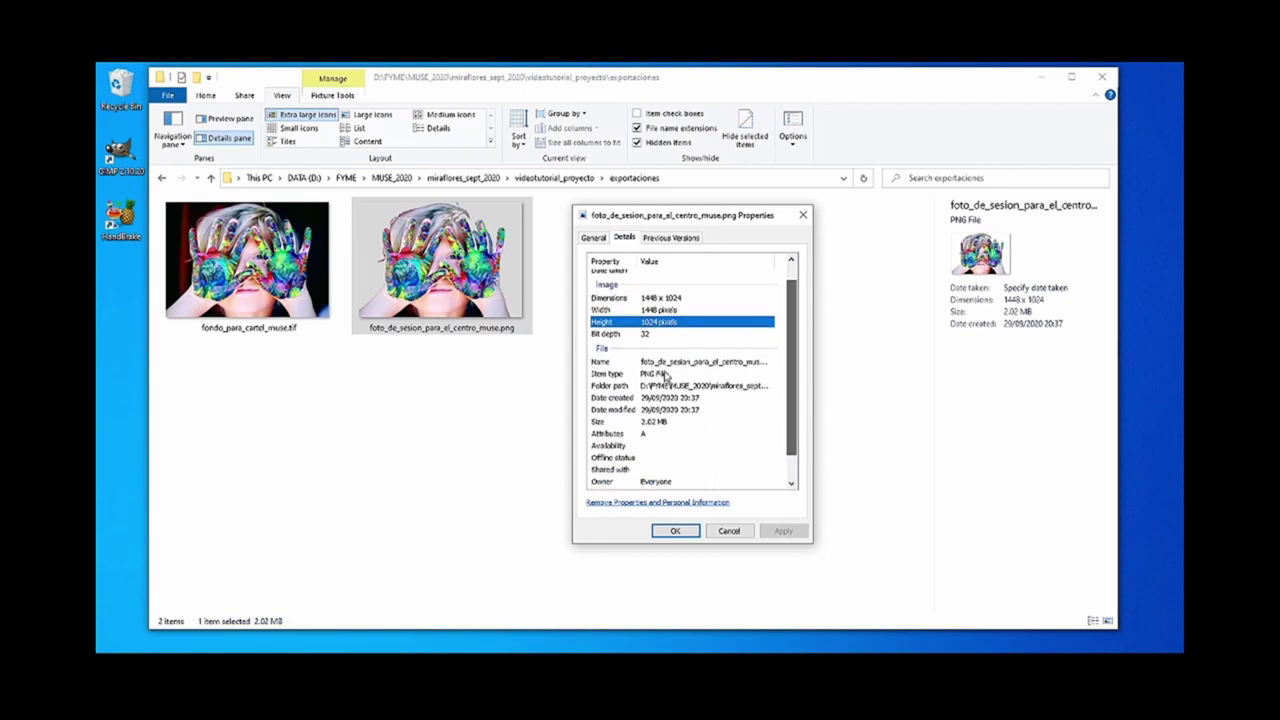
left_click(658, 374)
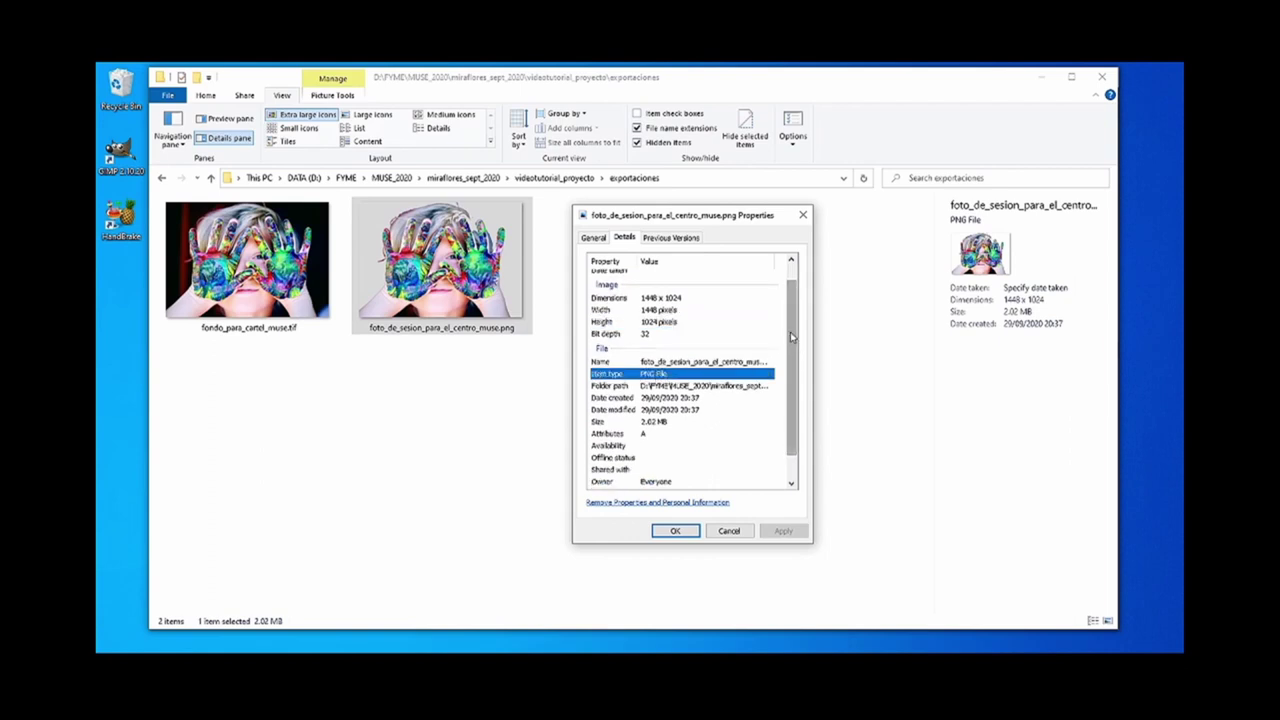
scroll(791, 338, "down", 1)
left_click(666, 400)
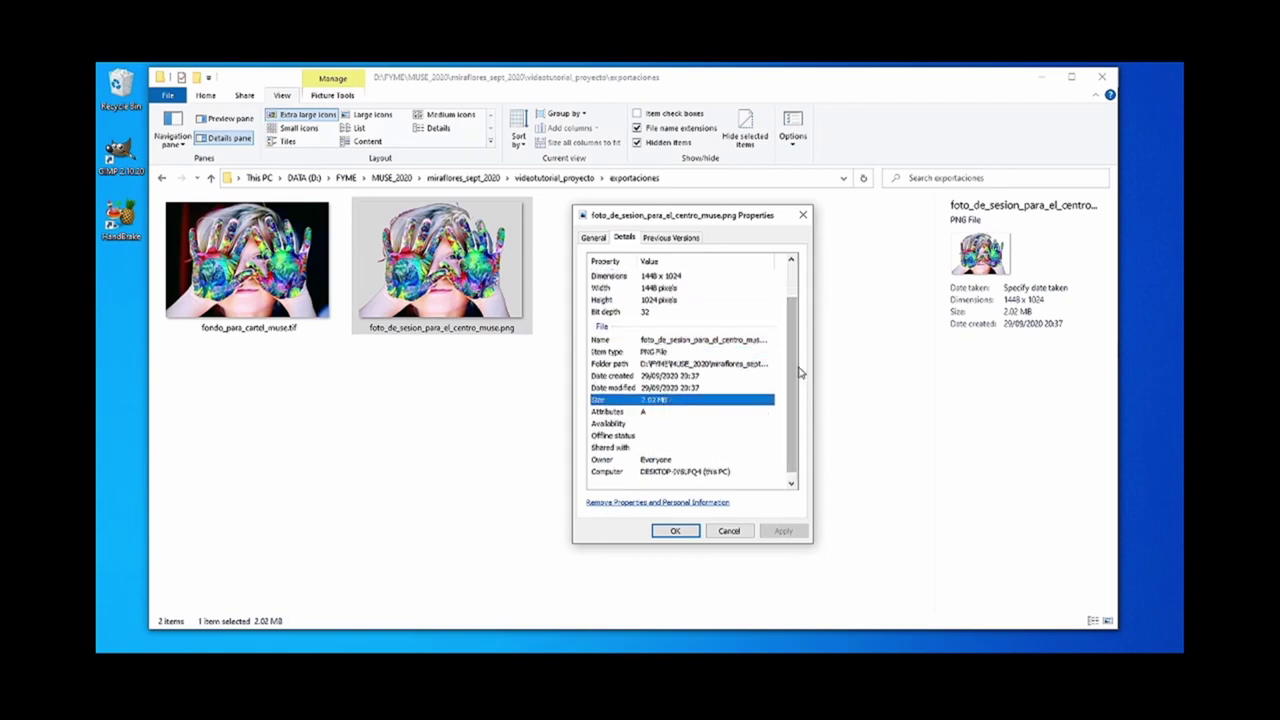
left_click(675, 531)
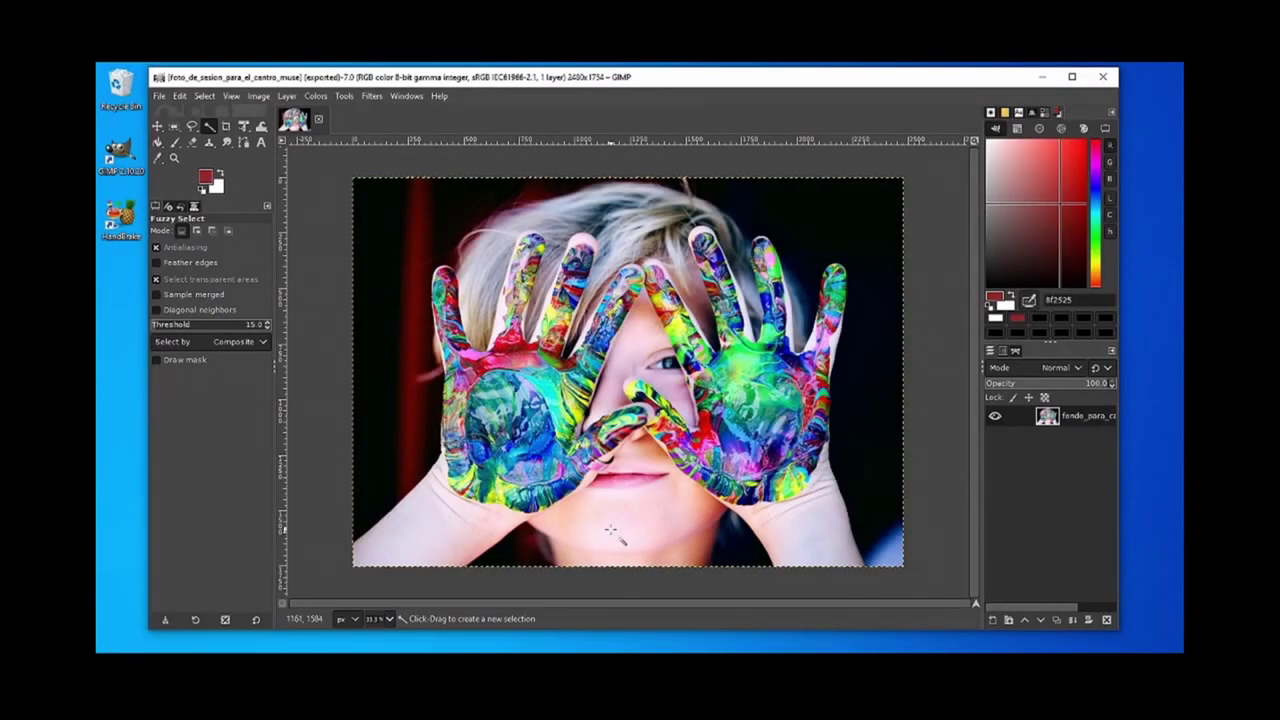
Start scaling the full-background image in GIMP and set its X and Y resolution to 72 pixels/in.
left_click(258, 96)
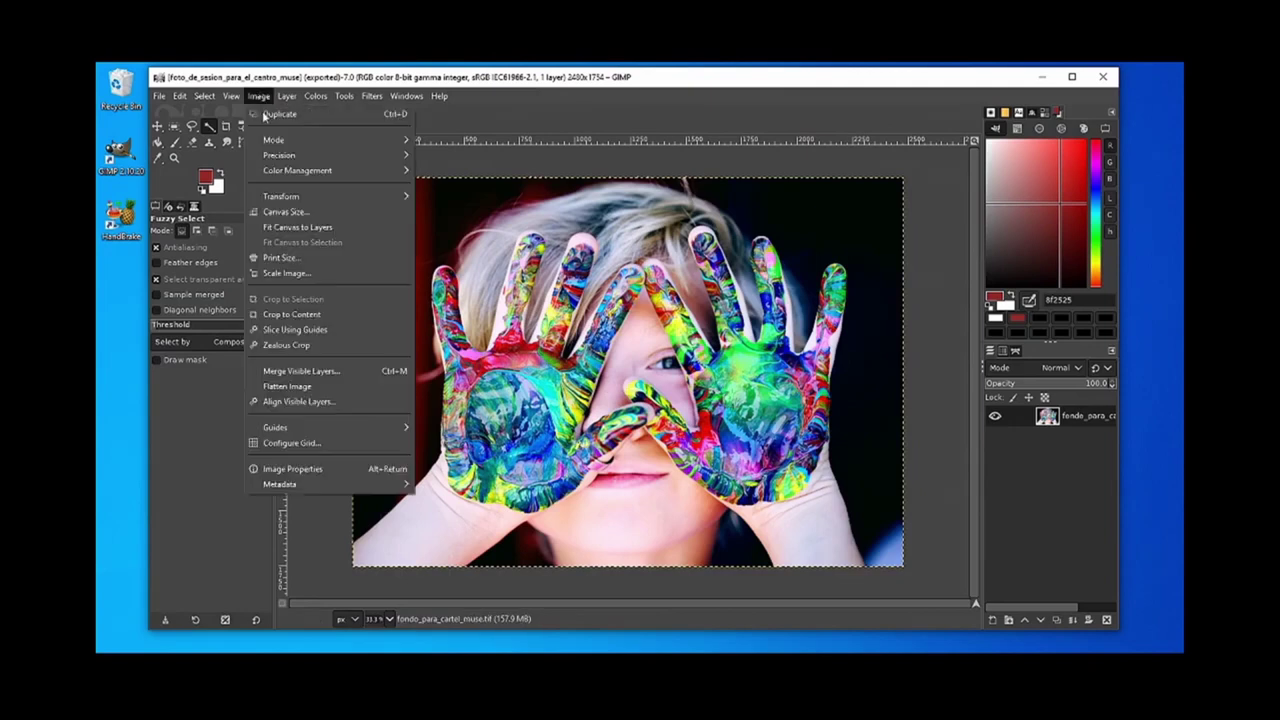
left_click(340, 271)
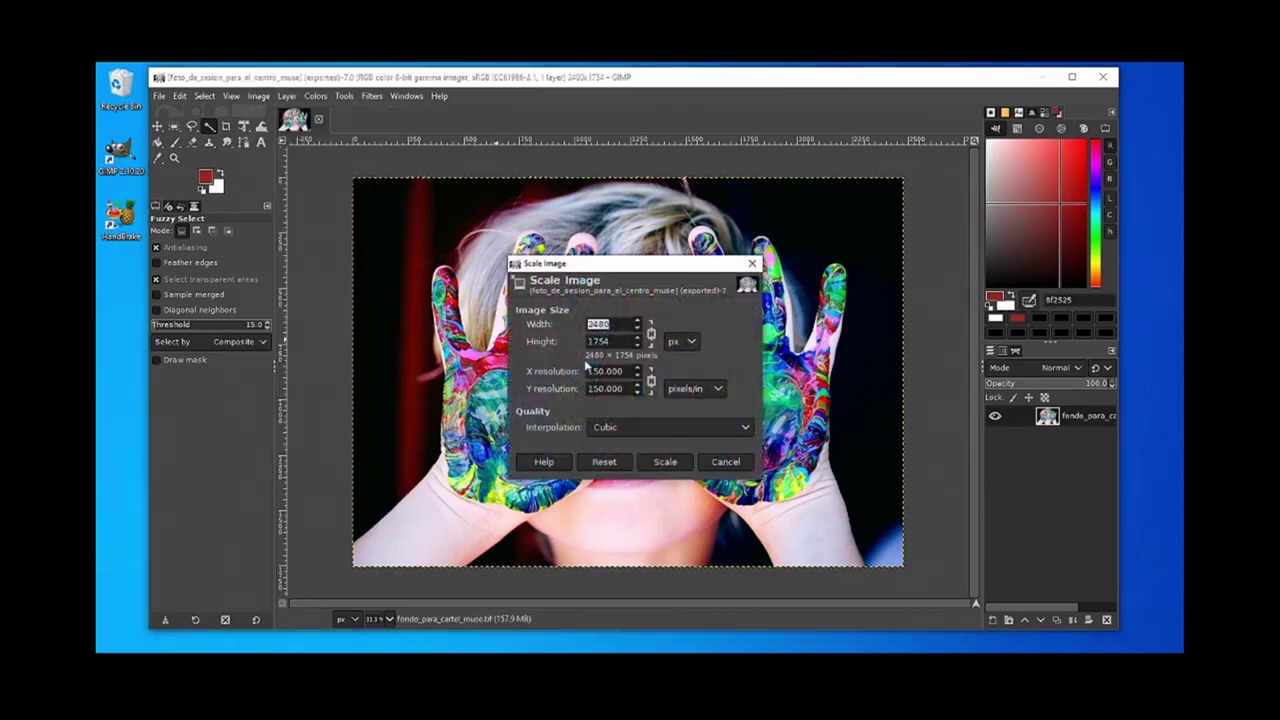
triple_click(605, 371)
type("72")
key("Tab")
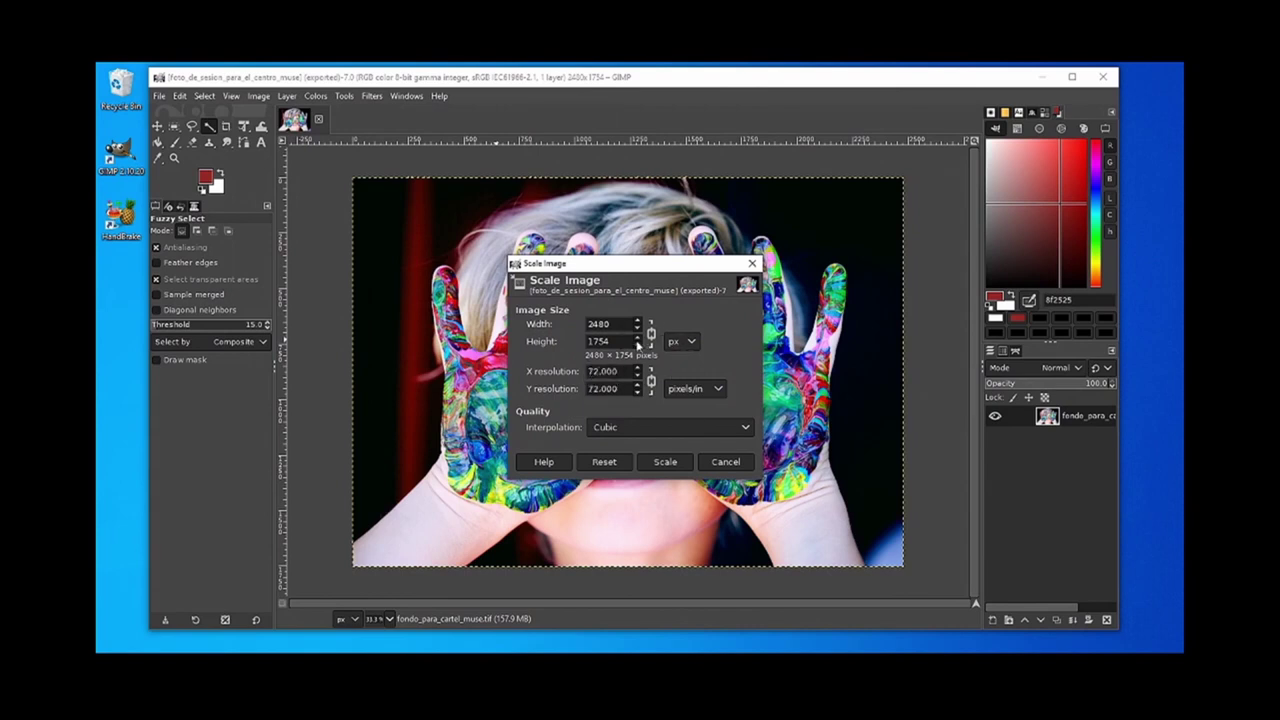
triple_click(597, 341)
type("512")
key("Tab")
left_click(680, 341)
left_click(672, 345)
Set the image width to 1024 px with its proportions kept, and apply the scaling.
triple_click(598, 325)
type("1024")
left_click(600, 341)
left_click(663, 462)
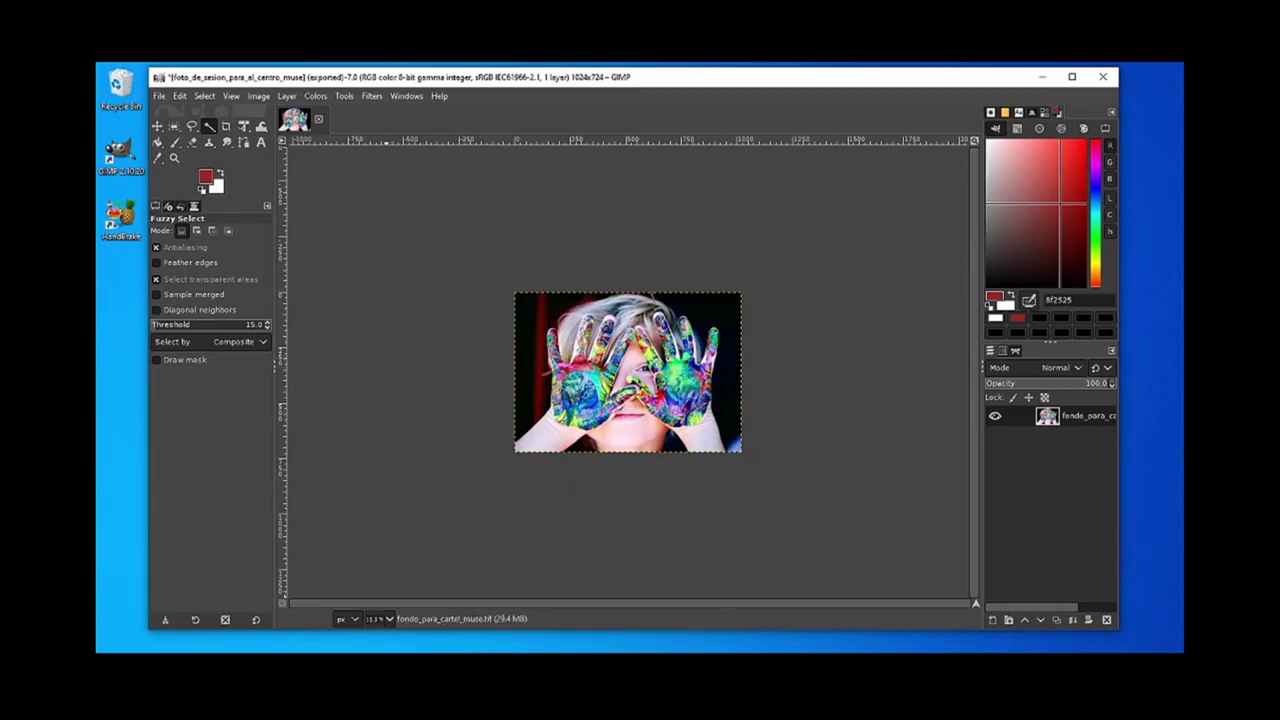
View the scaled image at 100 % and examine the sharpness of the painted hands up close and from further out.
left_click(372, 619)
type("100")
key("Return")
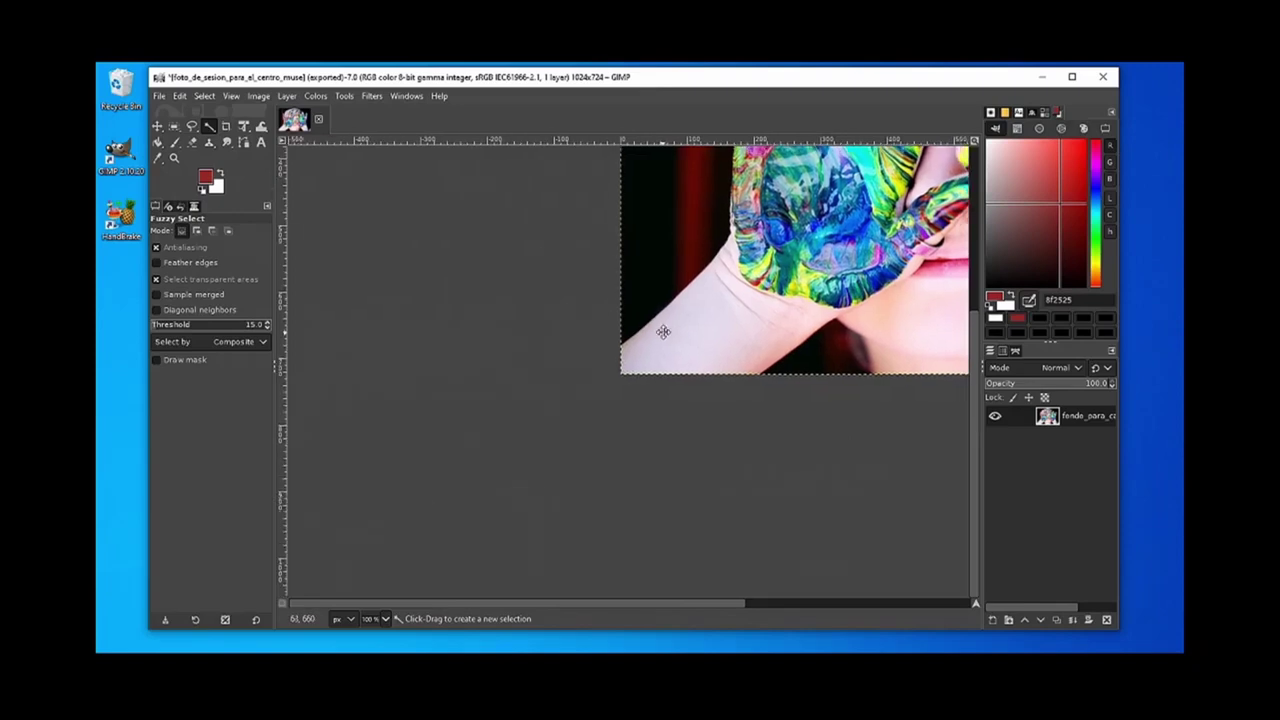
scroll(663, 341, "right", 5)
scroll(663, 341, "up", 3)
left_click_drag(509, 378, 502, 420)
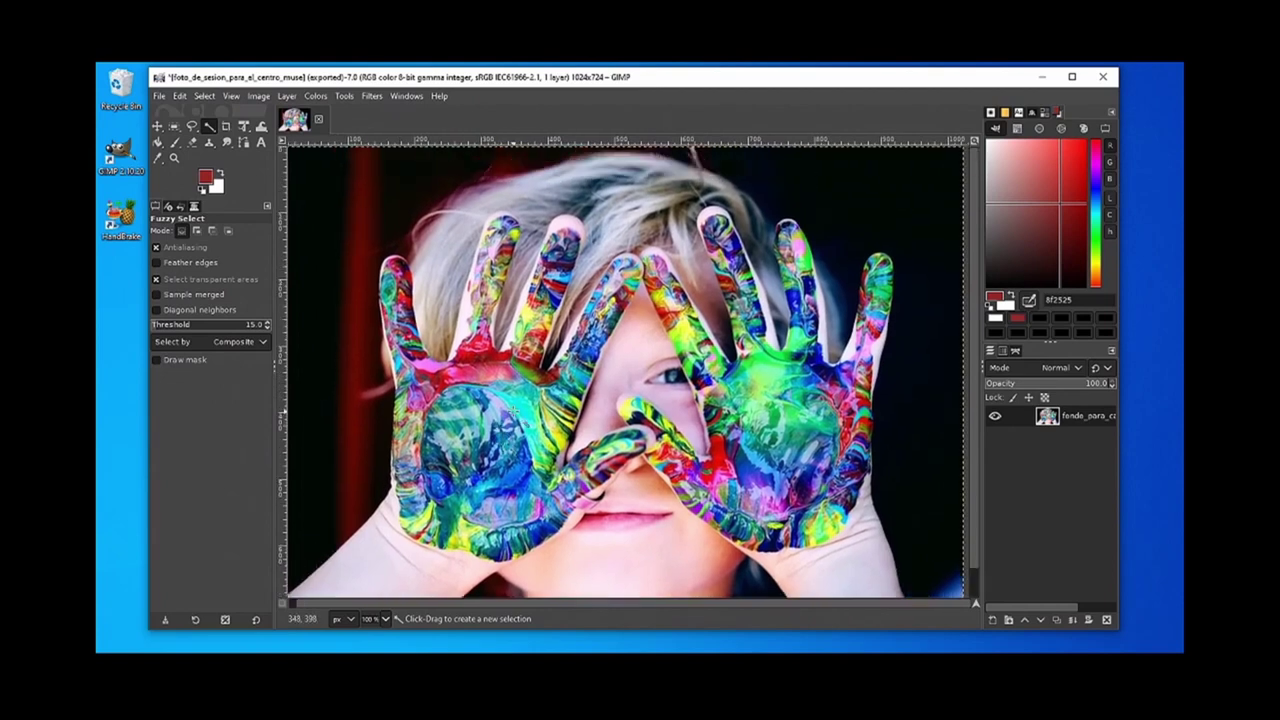
scroll(510, 420, "up", 4)
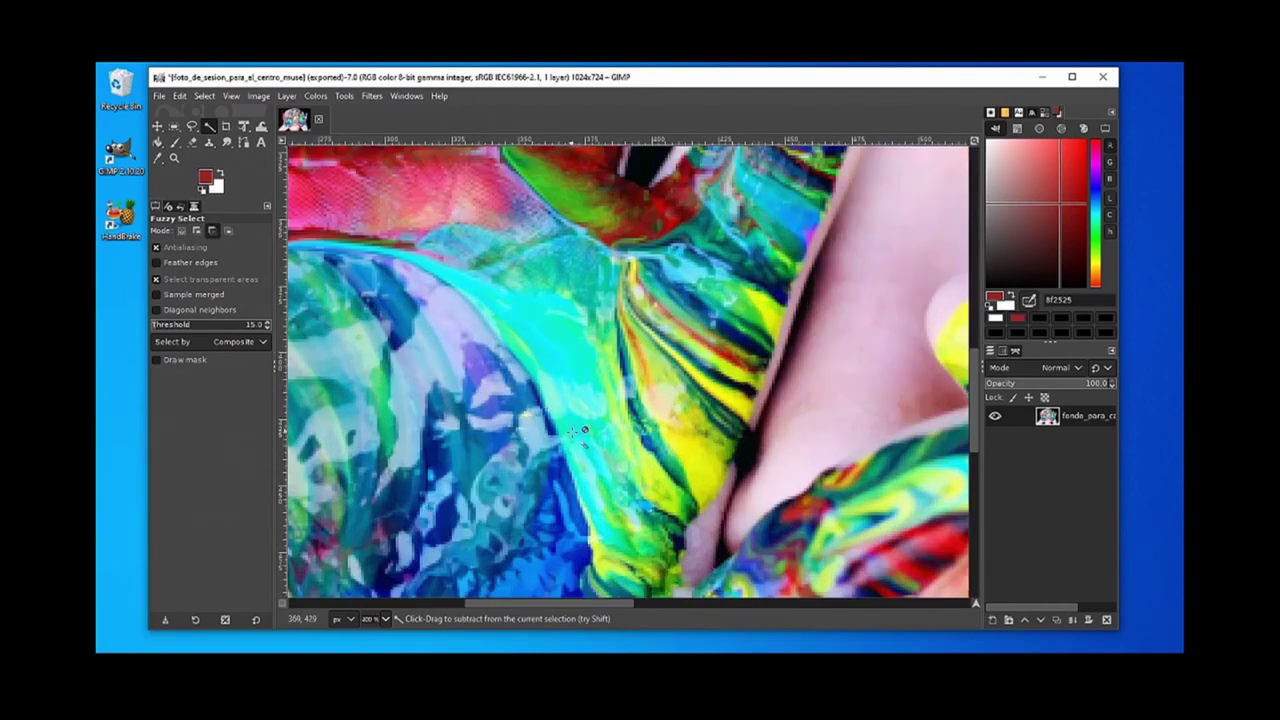
scroll(602, 488, "down", 4)
scroll(602, 488, "down", 1)
scroll(610, 460, "up", 4)
scroll(624, 421, "down", 4)
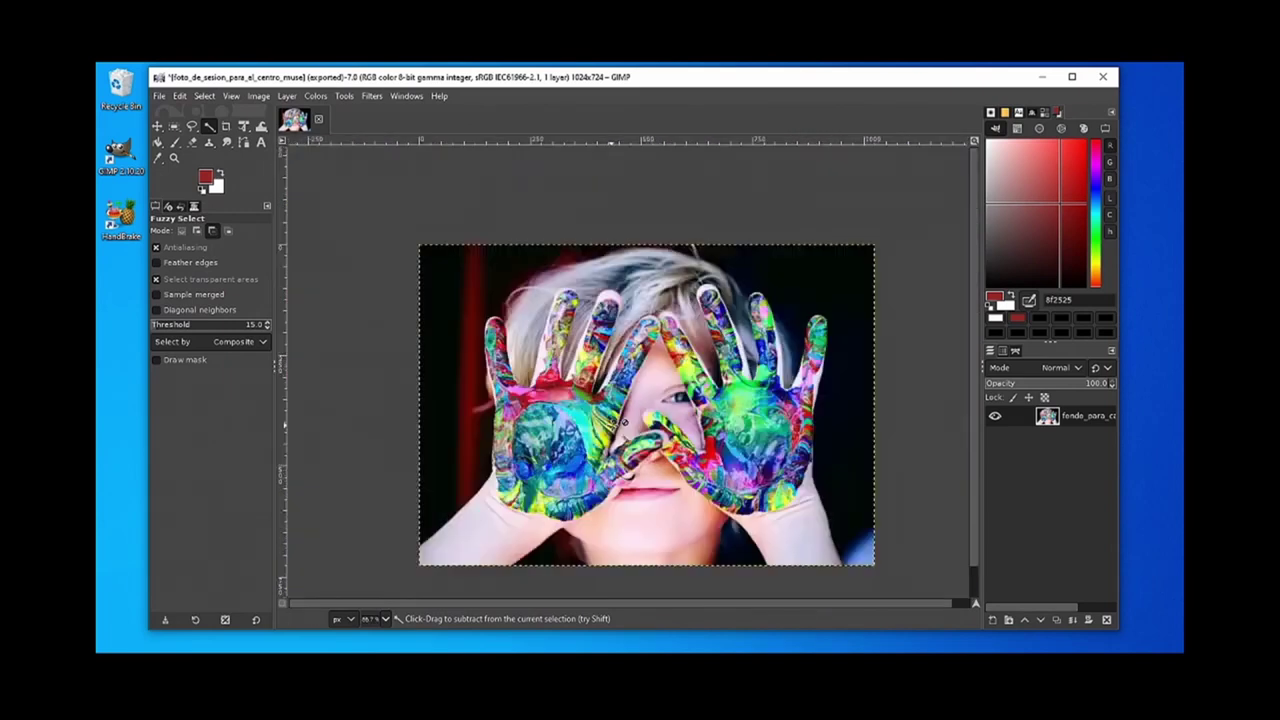
scroll(623, 421, "down", 1)
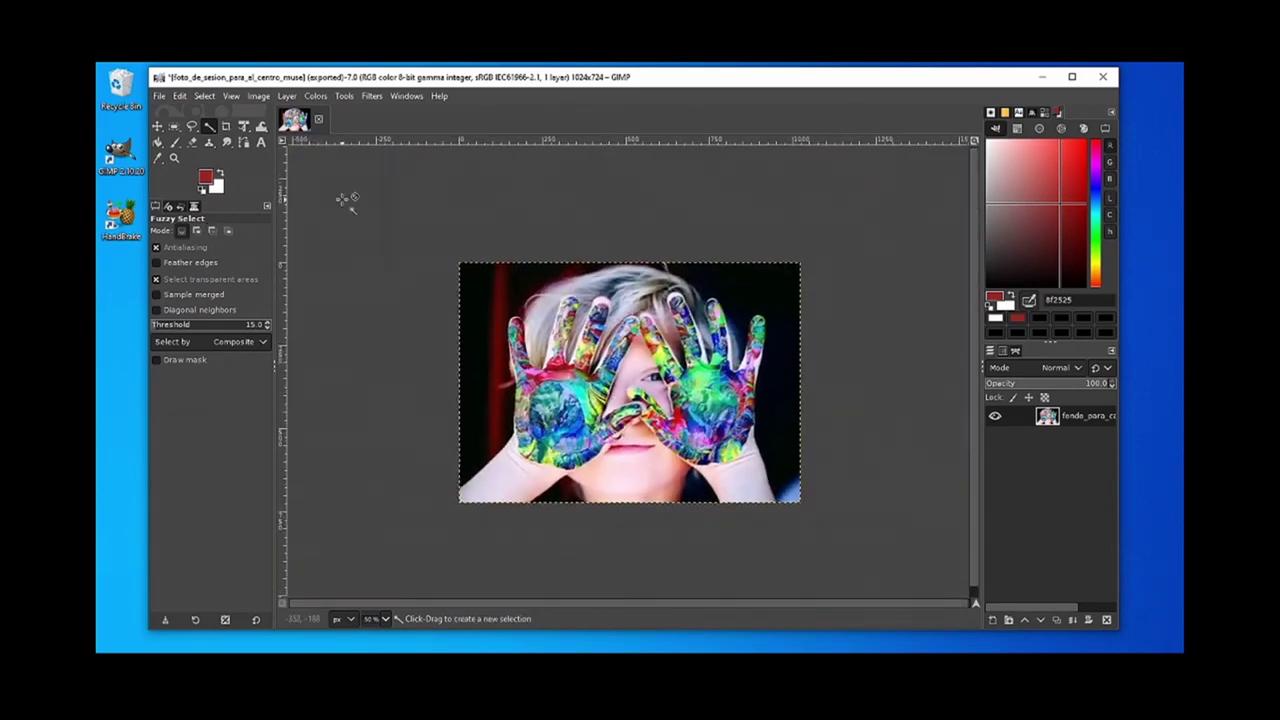
Start exporting the scaled image as a JPEG image named foto_de_sesion_para_FYME_muse.jpg in the exportaciones folder.
left_click(159, 96)
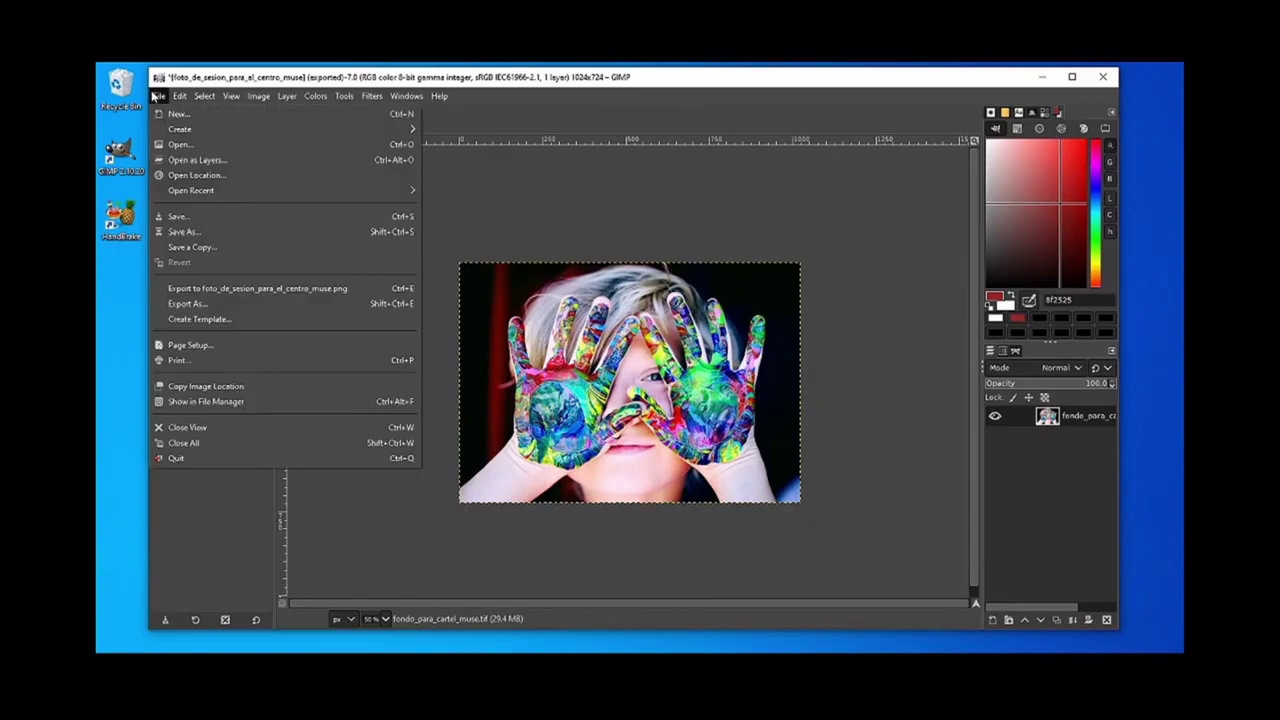
left_click(294, 305)
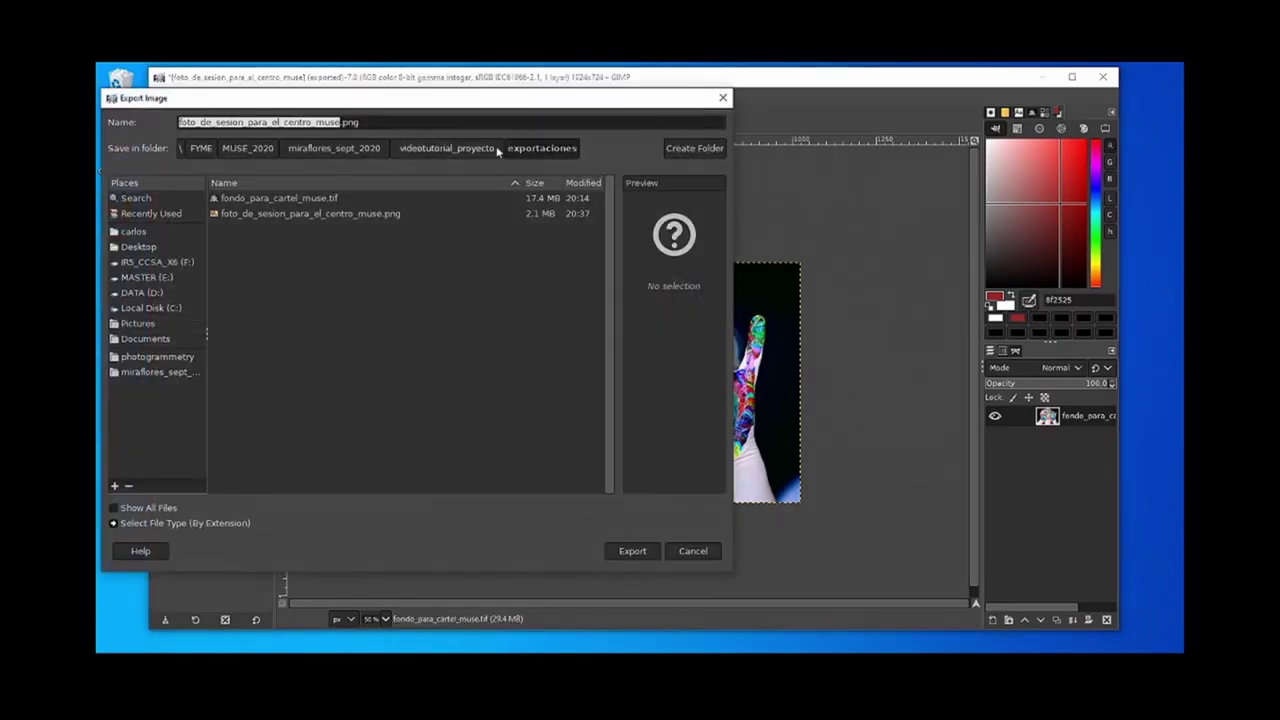
left_click(115, 523)
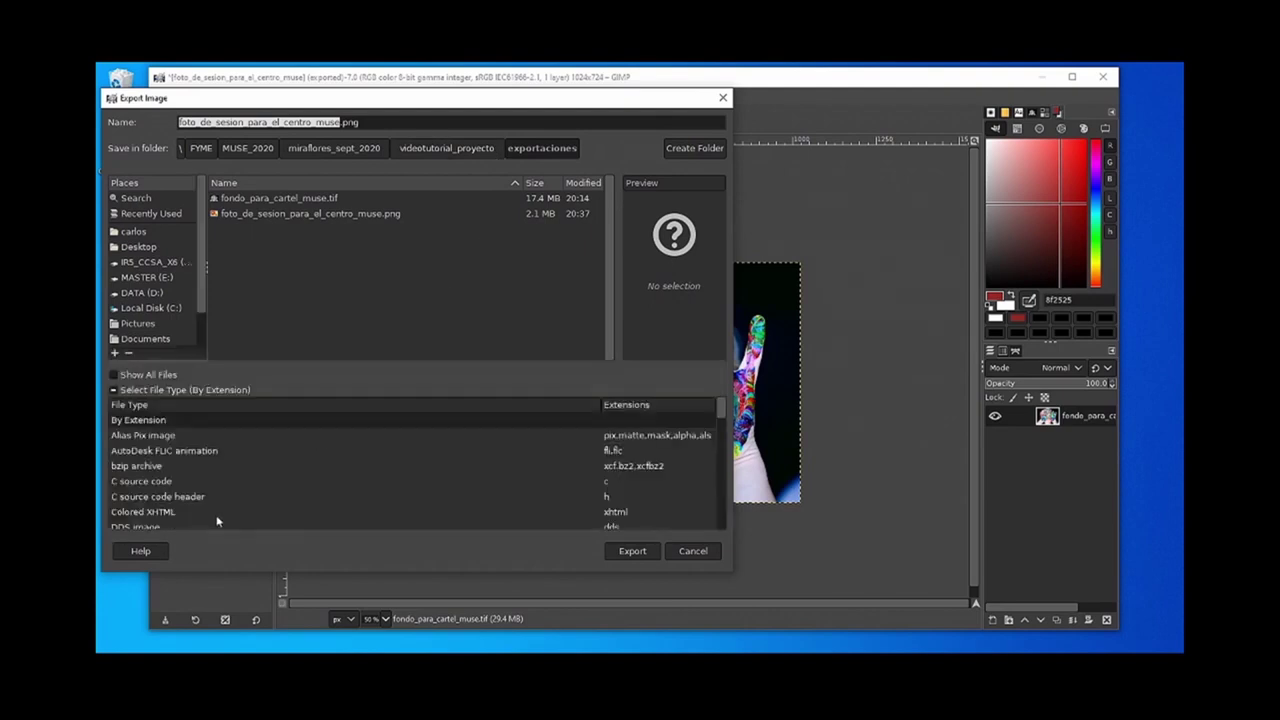
scroll(196, 455, "down", 5)
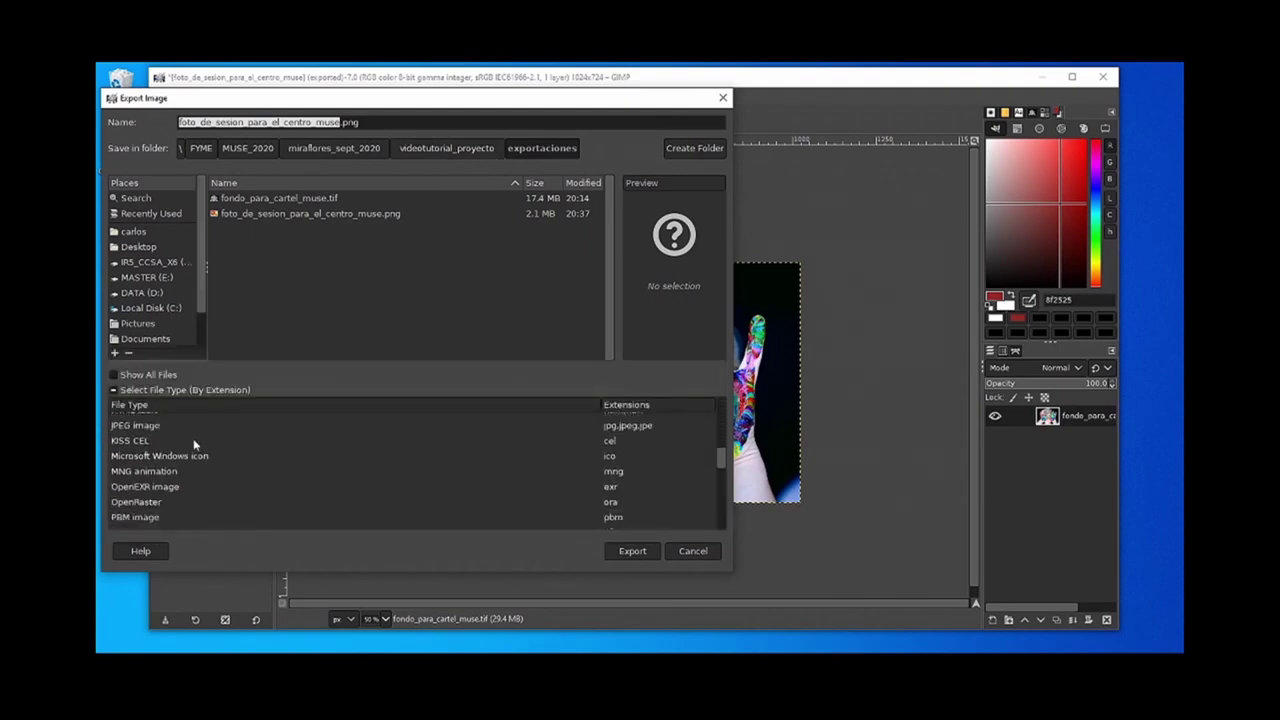
left_click(610, 446)
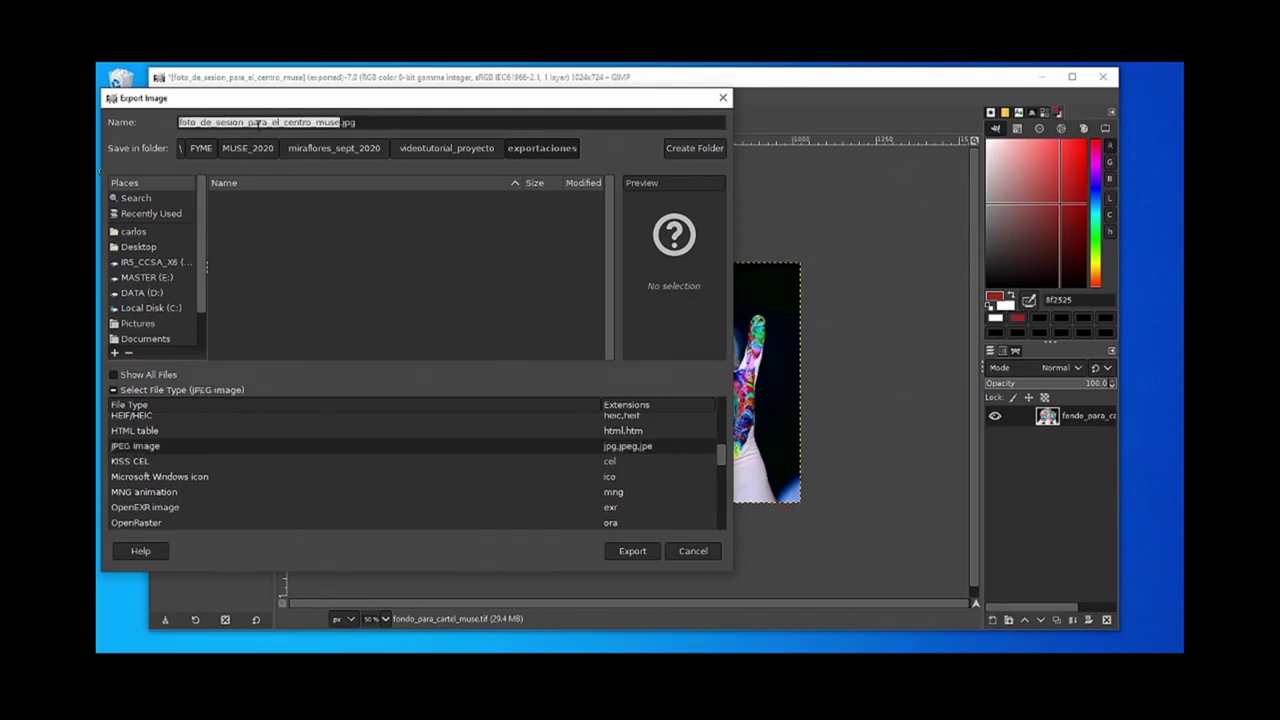
left_click_drag(313, 122, 283, 122)
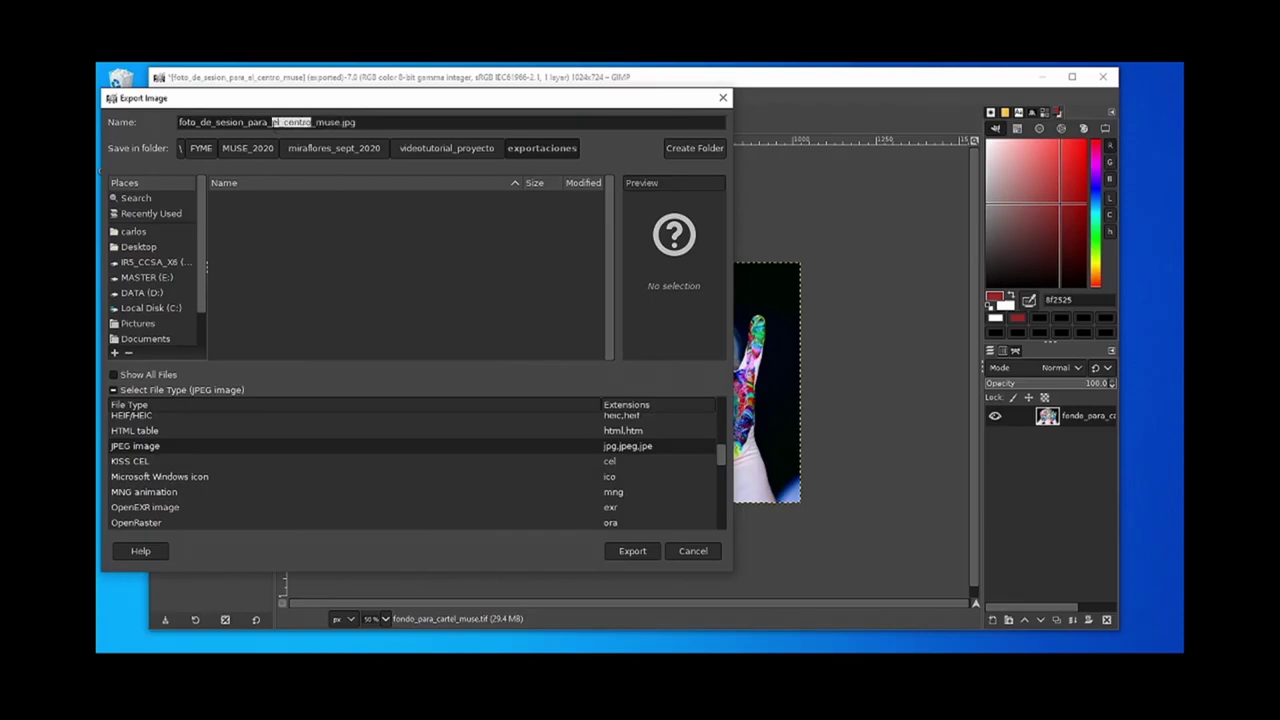
type("FYME")
left_click(627, 551)
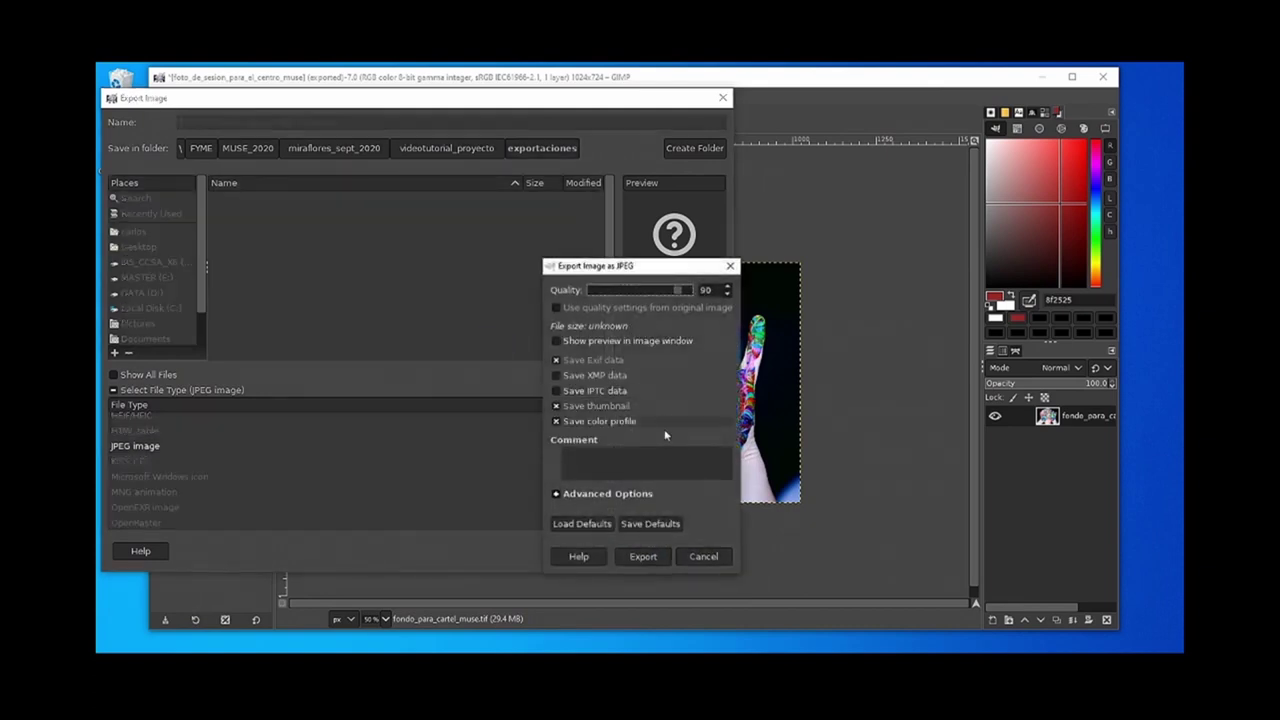
Set the JPEG quality to 100, show the advanced options, and export the file with 4:4:4 (best quality) subsampling.
left_click_drag(681, 289, 700, 292)
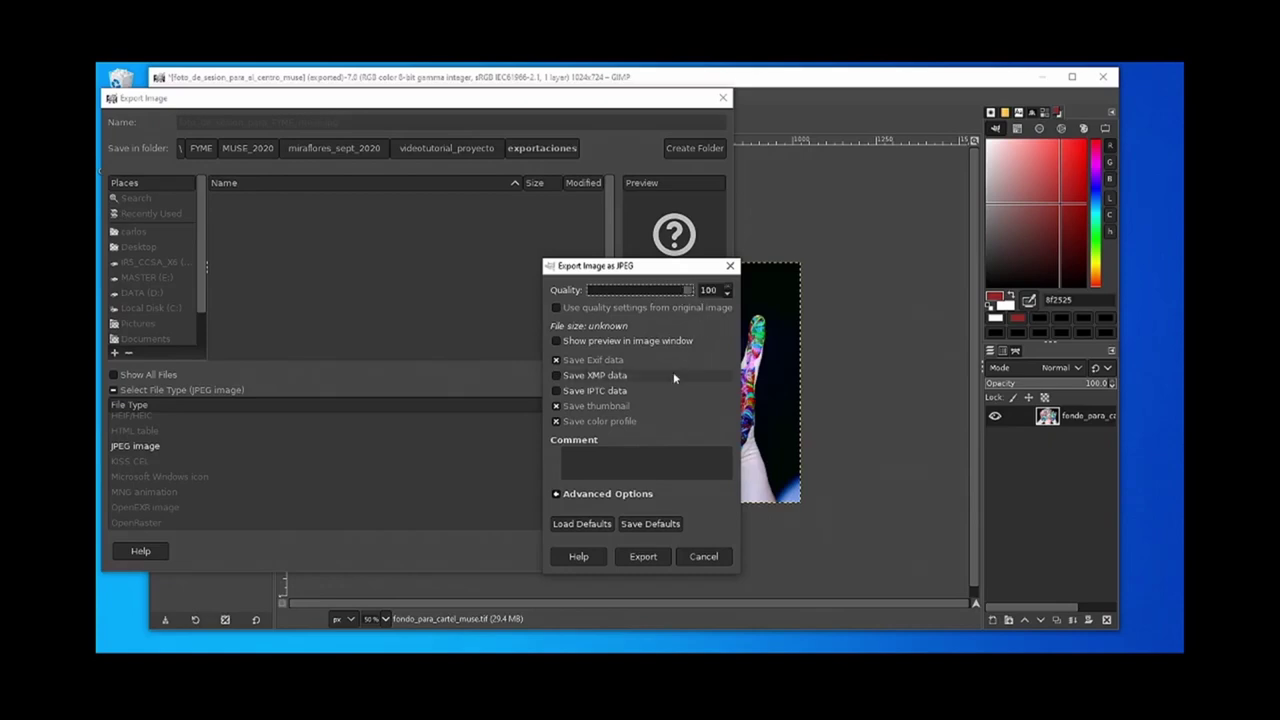
left_click(557, 494)
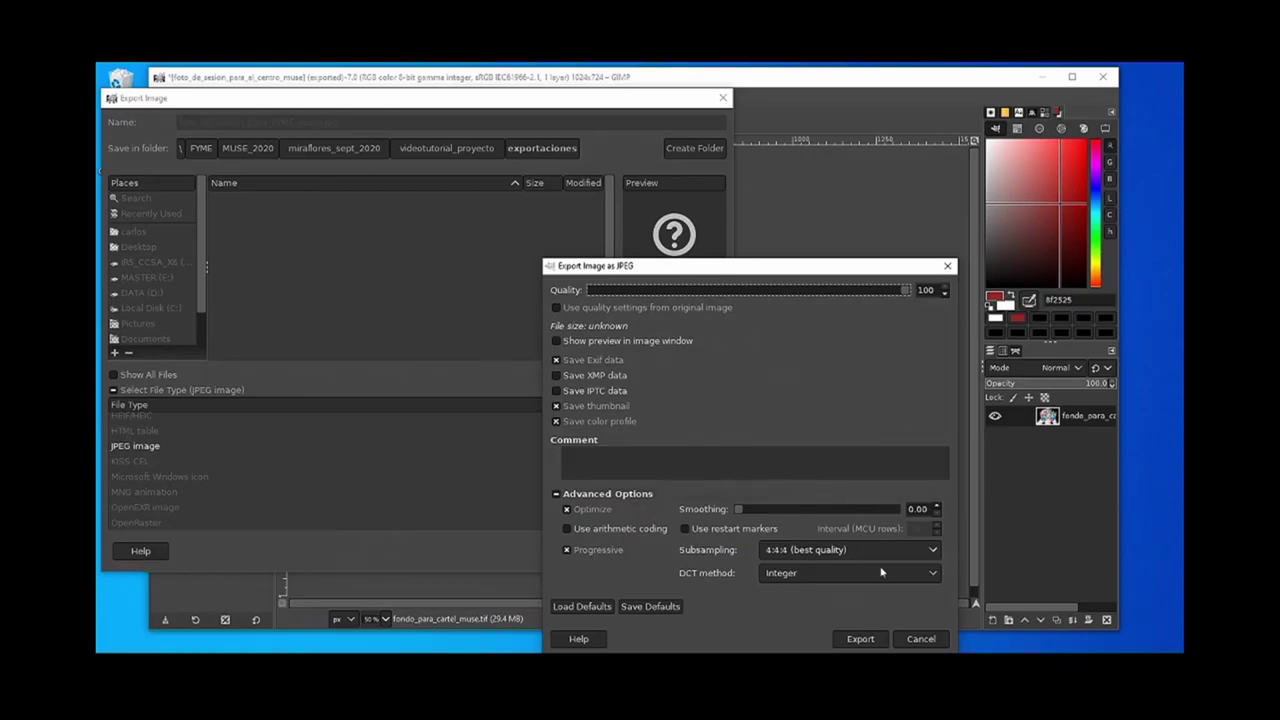
left_click(860, 639)
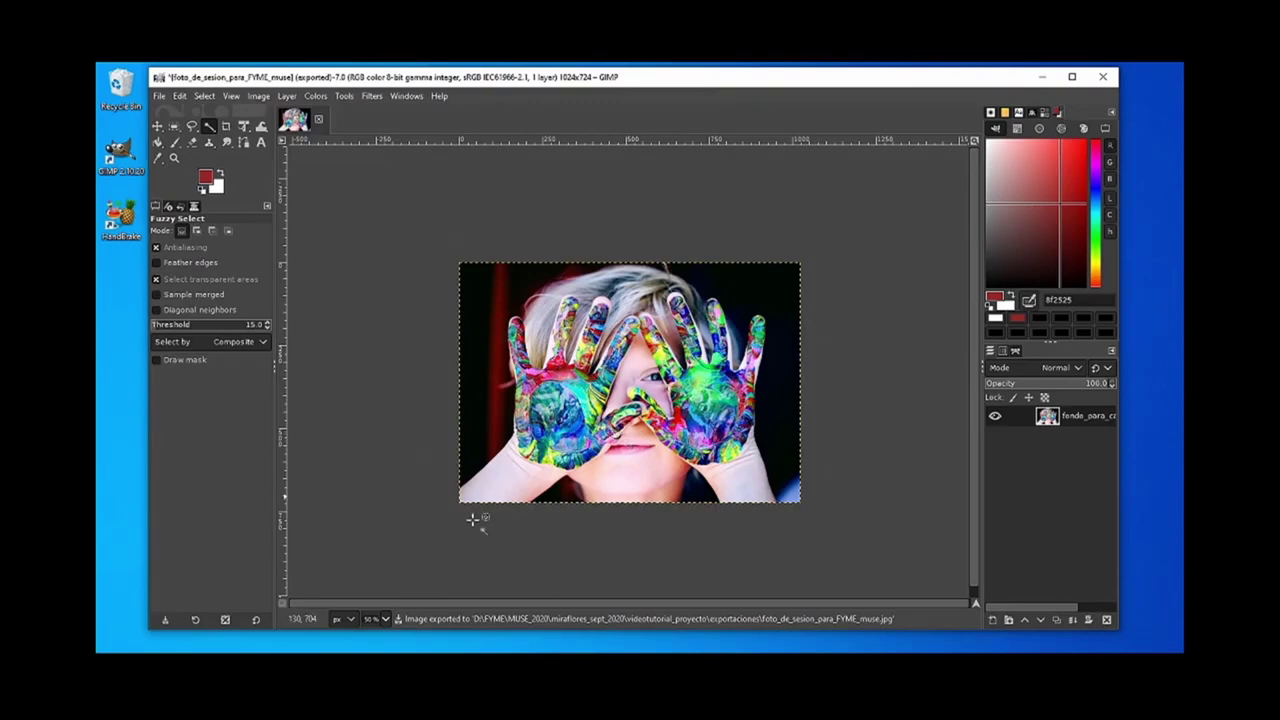
Switch to File Explorer and examine the dimensions and size of foto_de_sesion_para_FYME_muse.jpg.
key("alt+Tab")
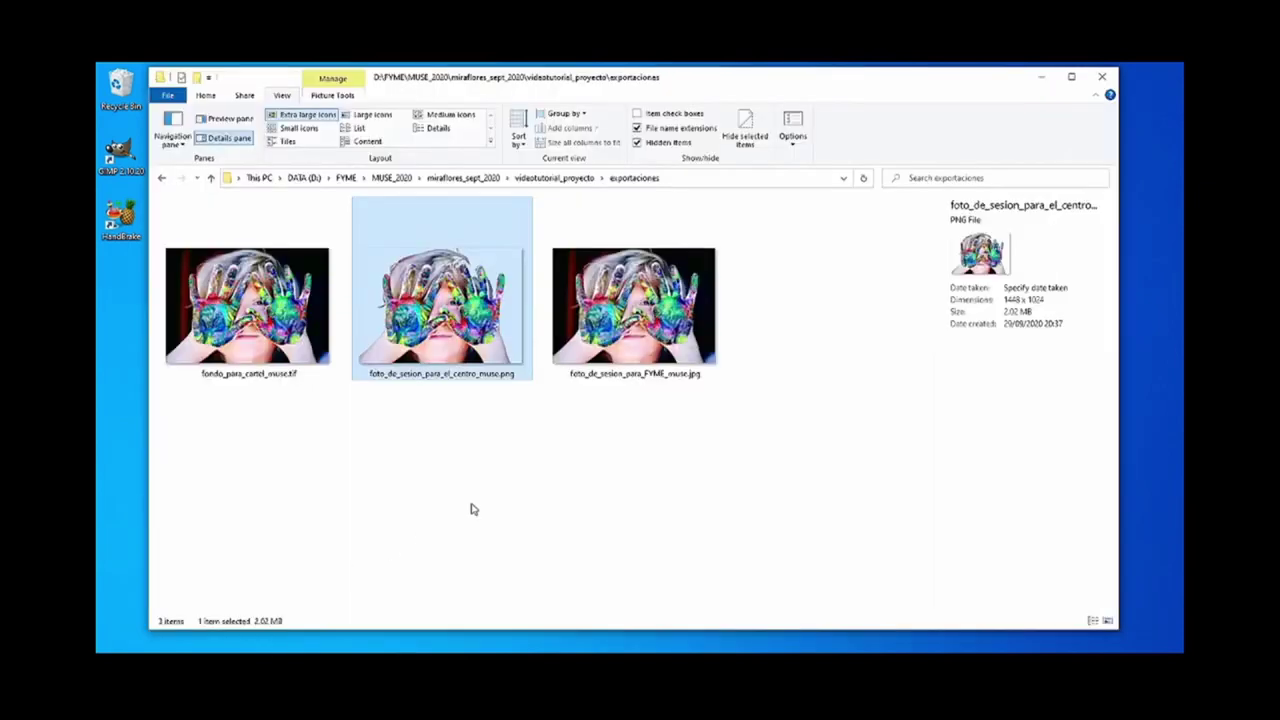
left_click(645, 350)
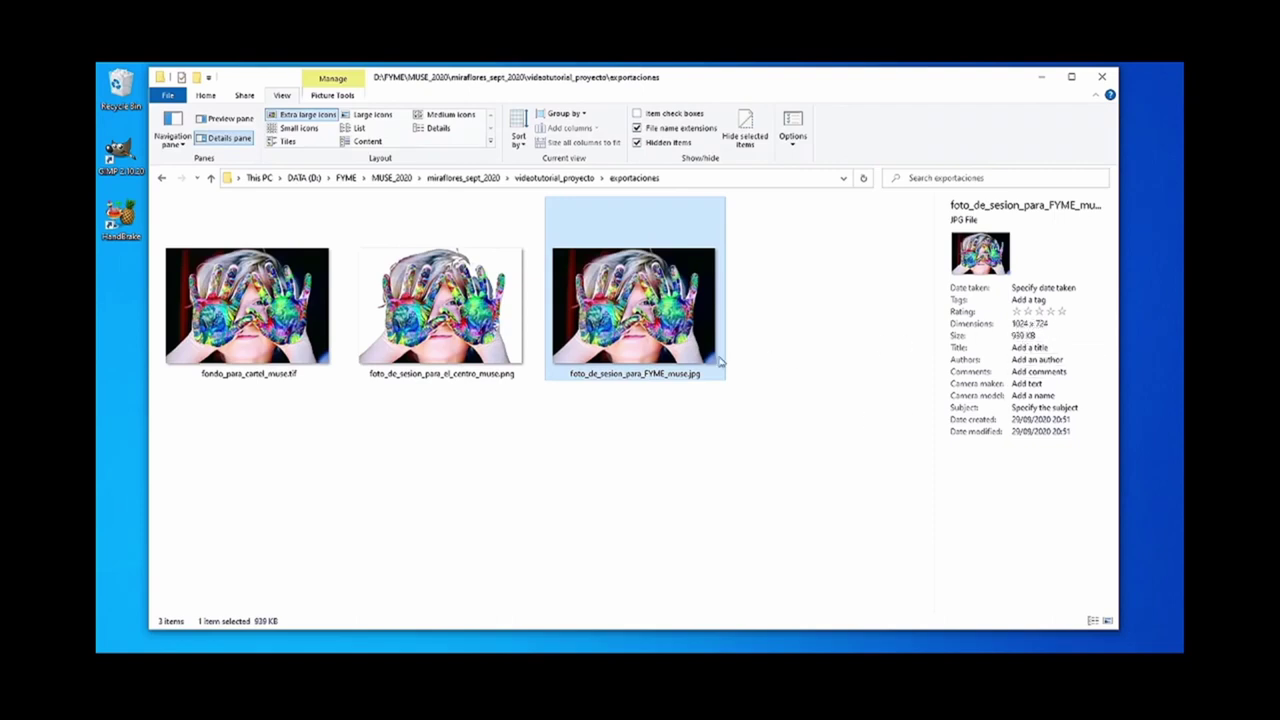
Open the properties of foto_de_sesion_para_FYME_muse.jpg and examine its pixel dimensions, resolution and file size in the detailed information.
right_click(634, 340)
key("r")
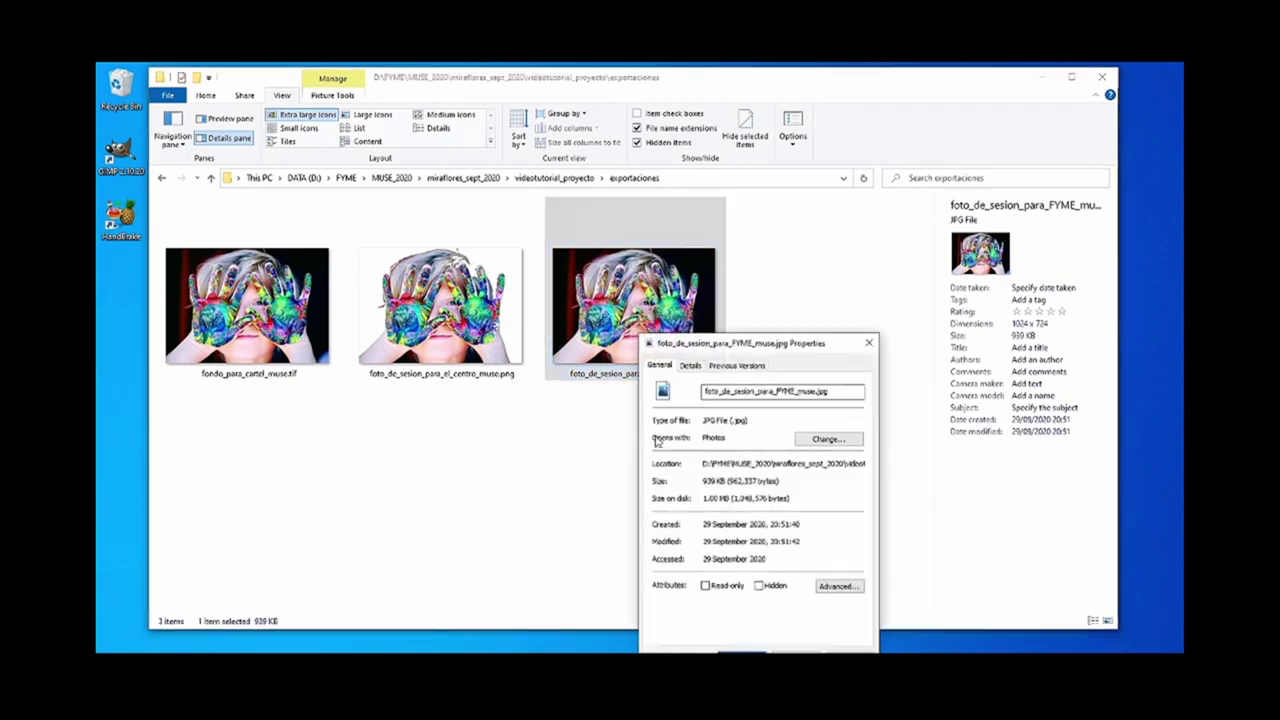
left_click_drag(776, 341, 867, 214)
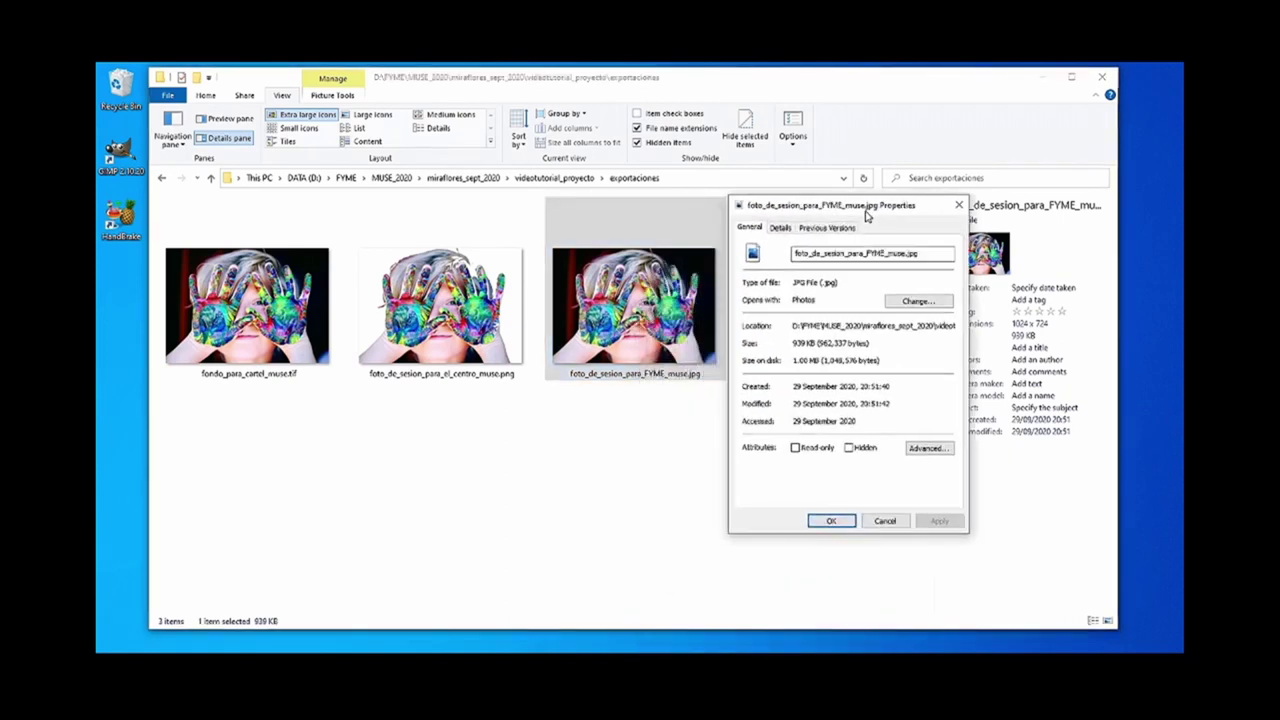
left_click(798, 228)
scroll(930, 300, "down", 4)
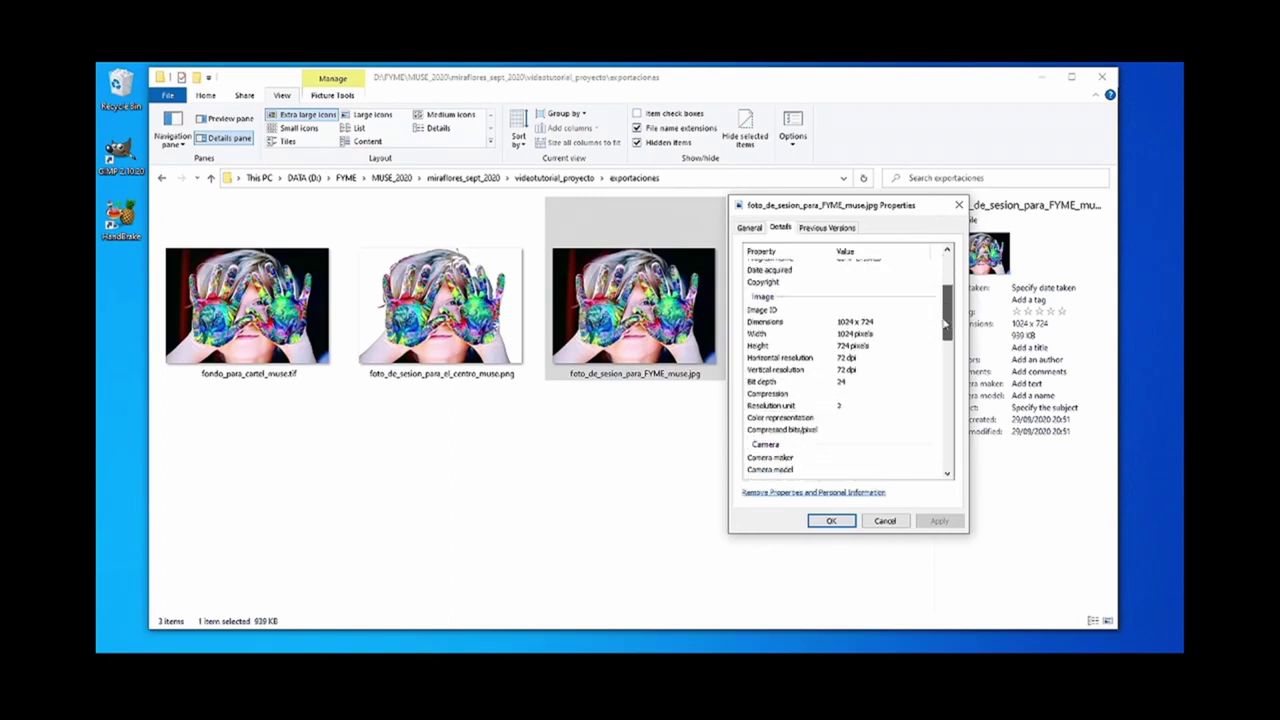
left_click(893, 320)
left_click(866, 357)
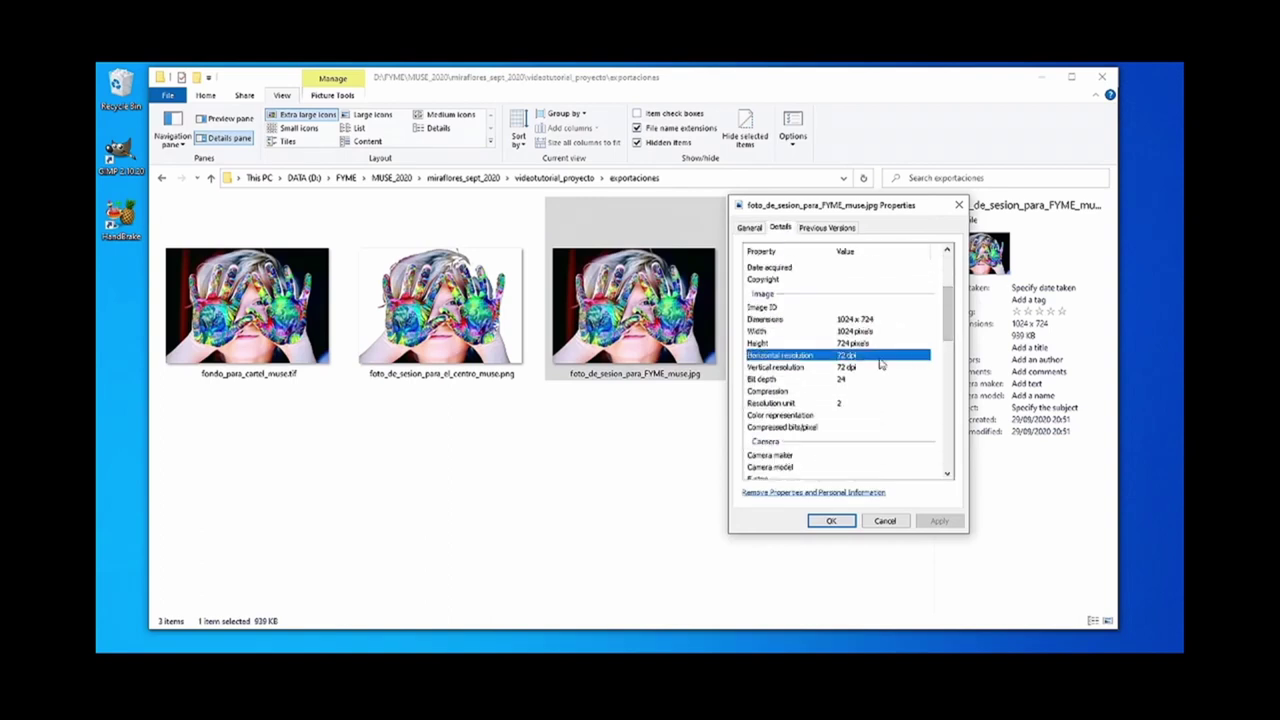
left_click_drag(951, 333, 951, 452)
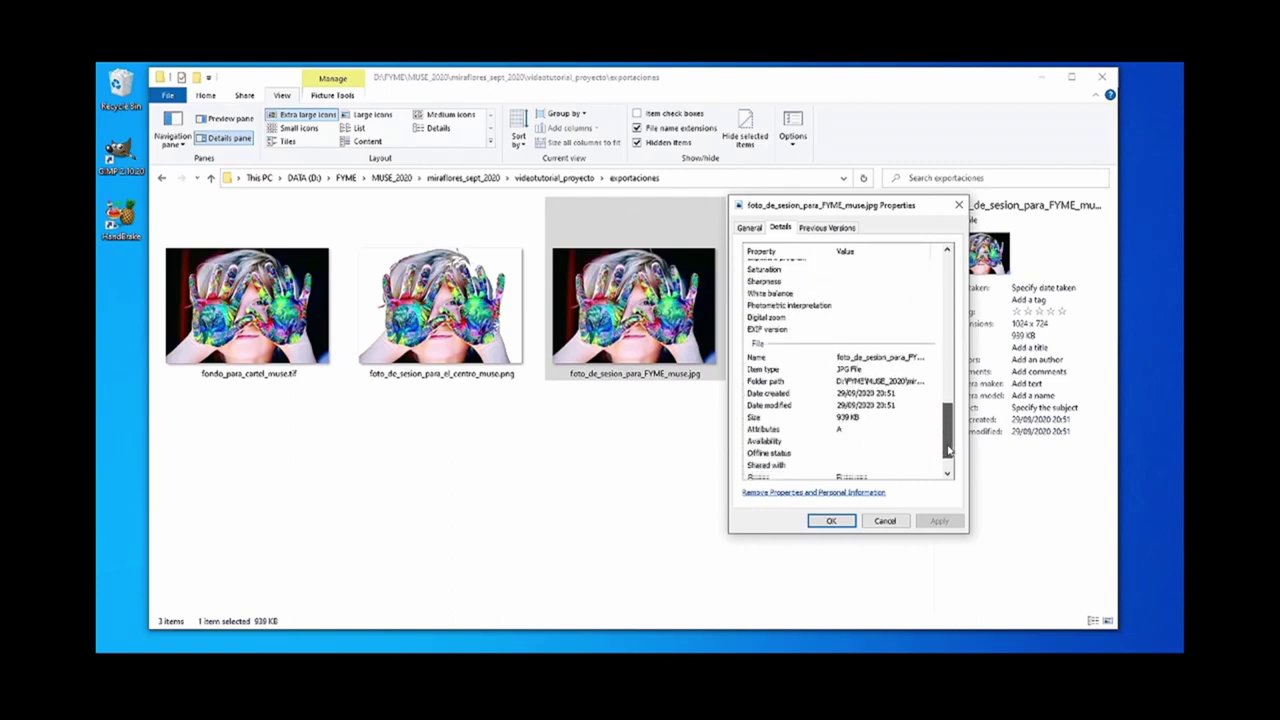
left_click(872, 424)
left_click(884, 521)
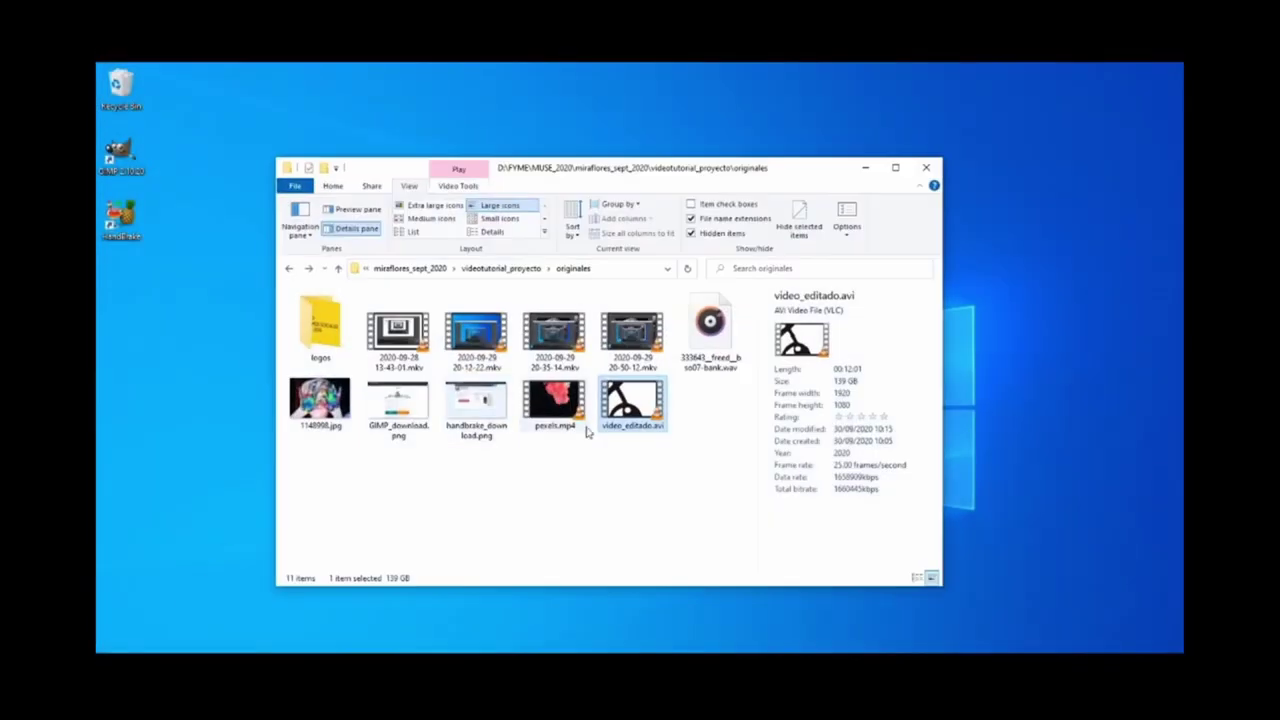
Launch HandBrake and load video_editado.avi from the originales folder as its source.
left_click(649, 463)
left_click_drag(683, 462, 667, 432)
left_click(131, 228)
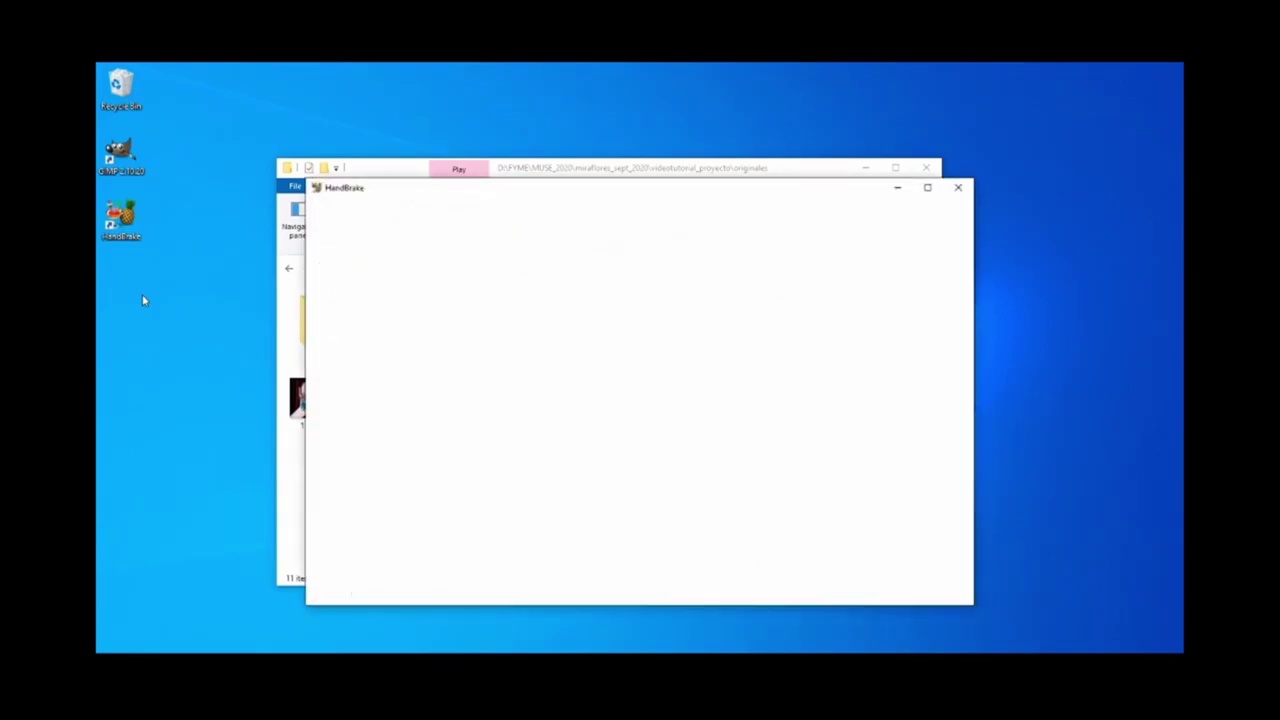
key("alt+Tab")
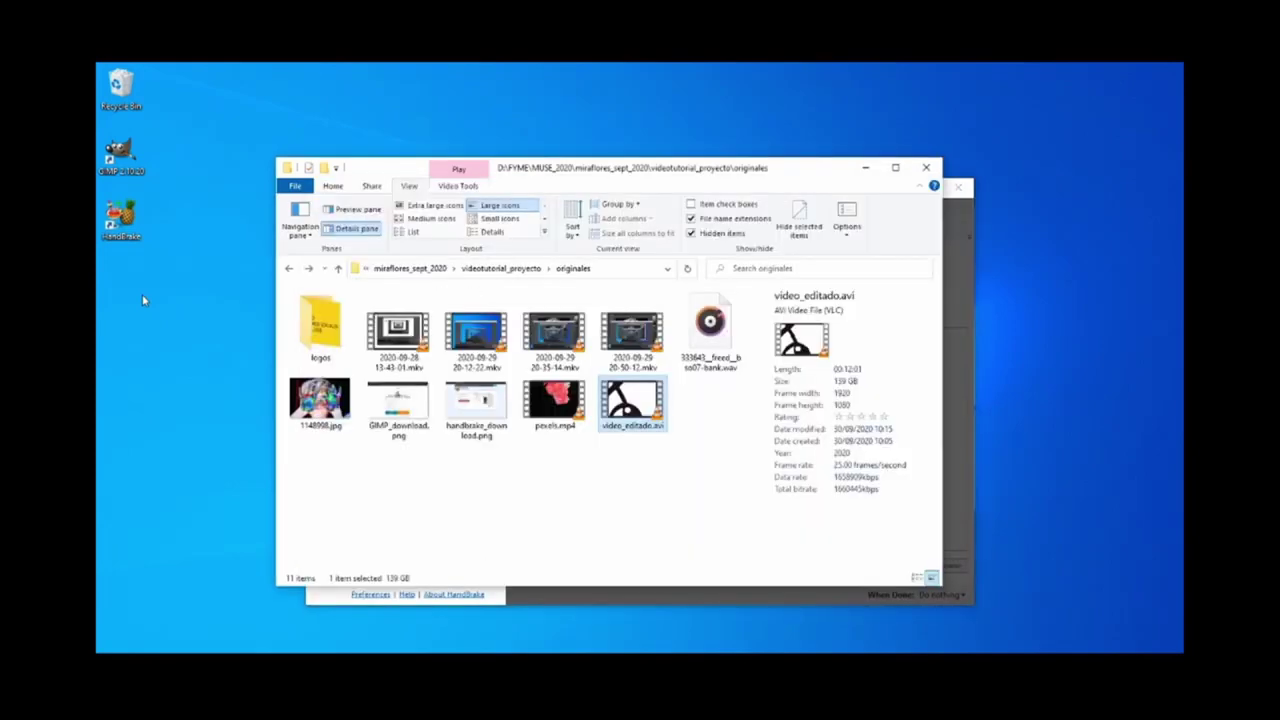
left_click_drag(634, 402, 700, 410)
key("alt+Tab")
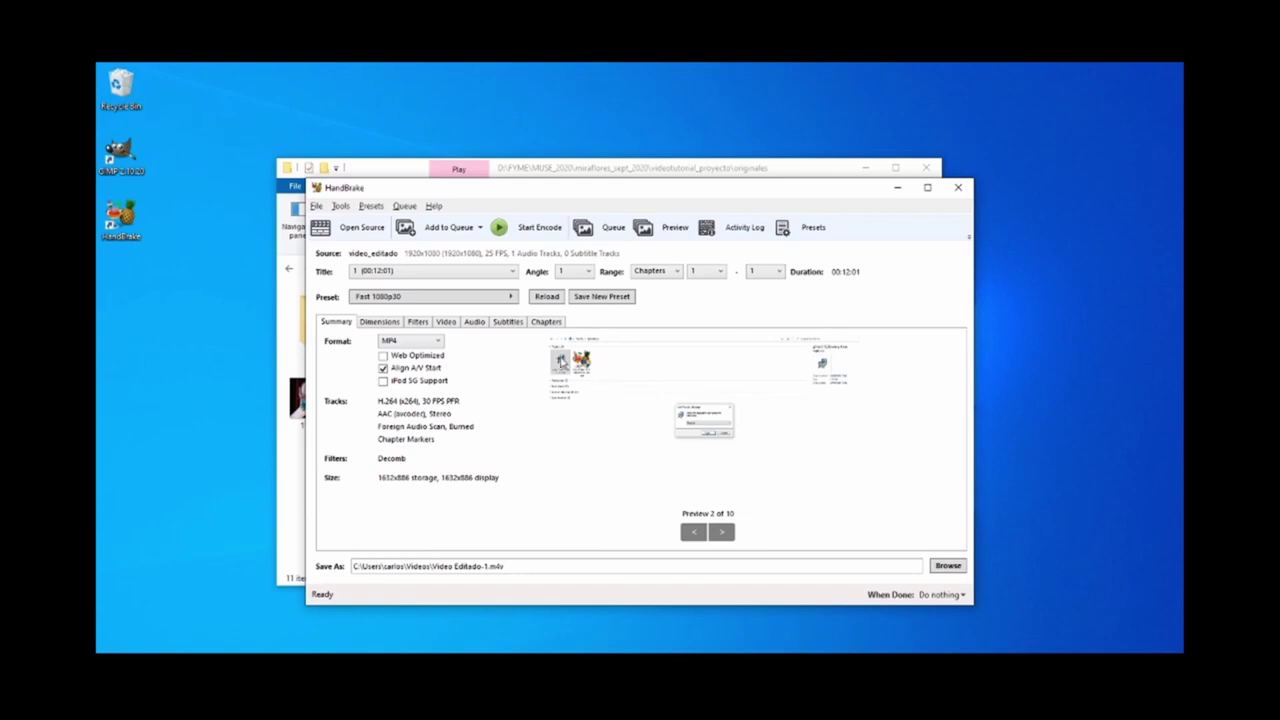
Choose MP4 as the output format and set the video dimensions to 1920 wide by 1080 high.
left_click(438, 341)
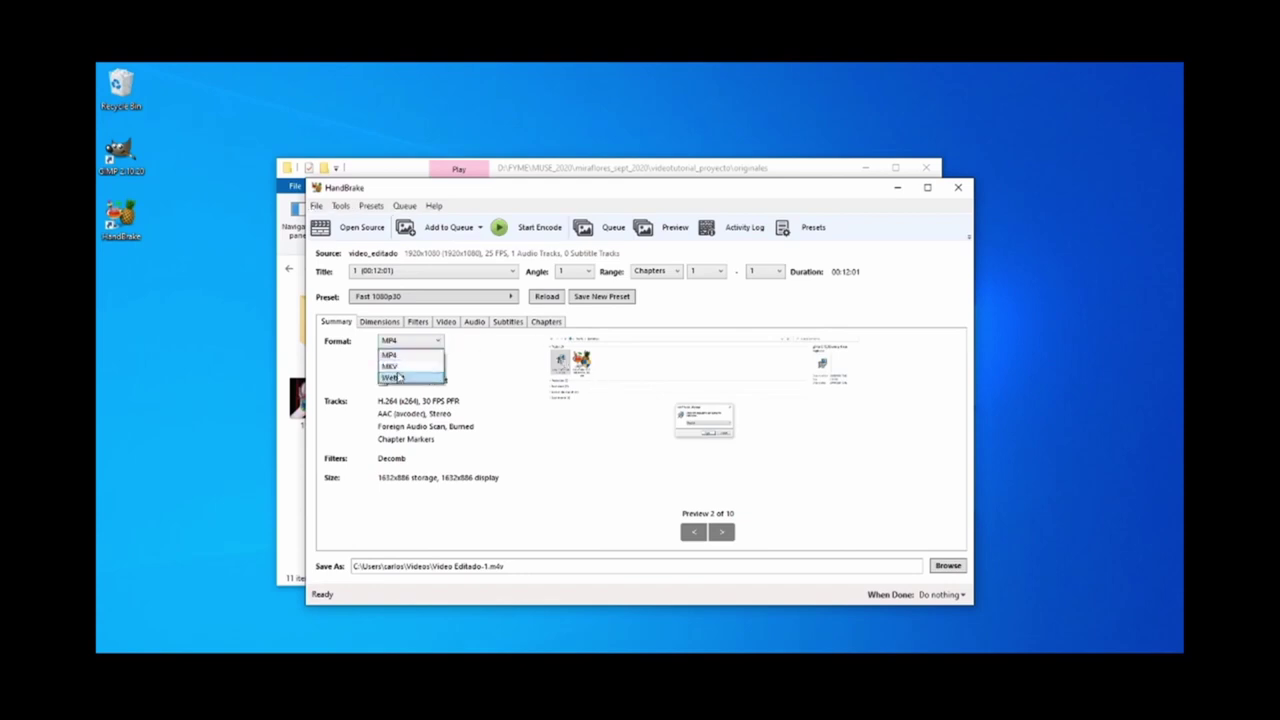
left_click(392, 355)
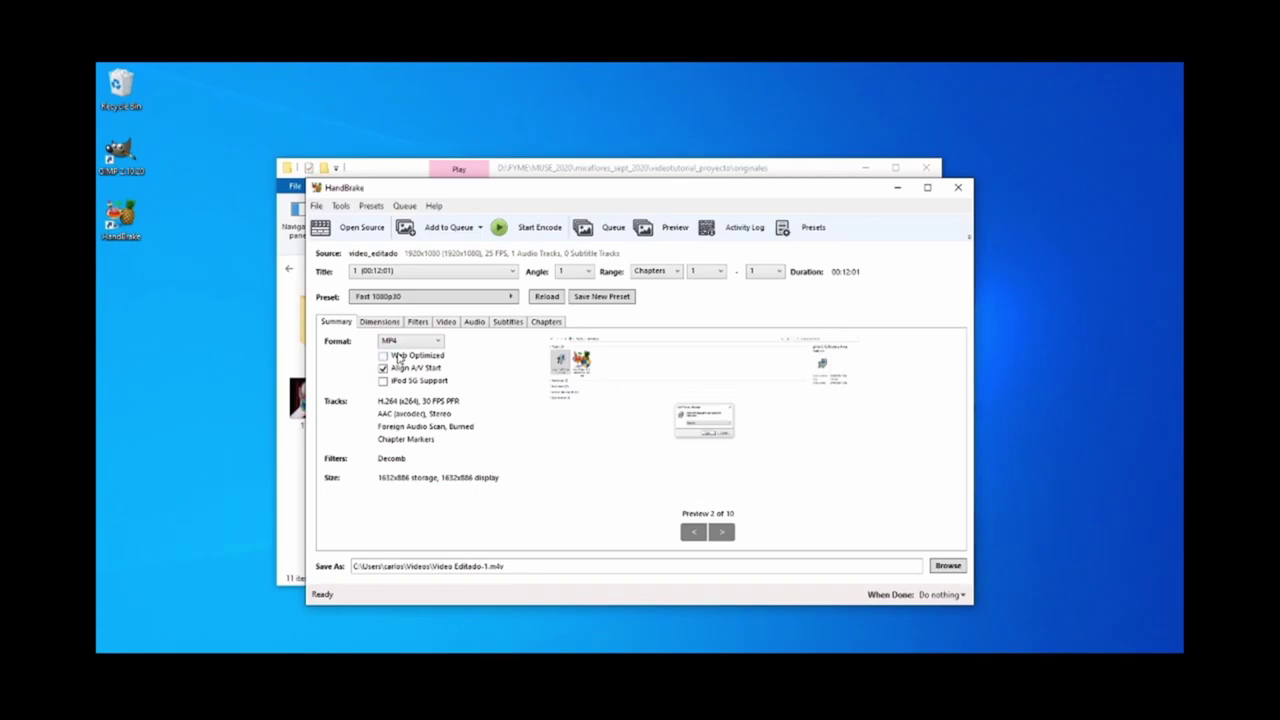
left_click(394, 321)
left_click(431, 368)
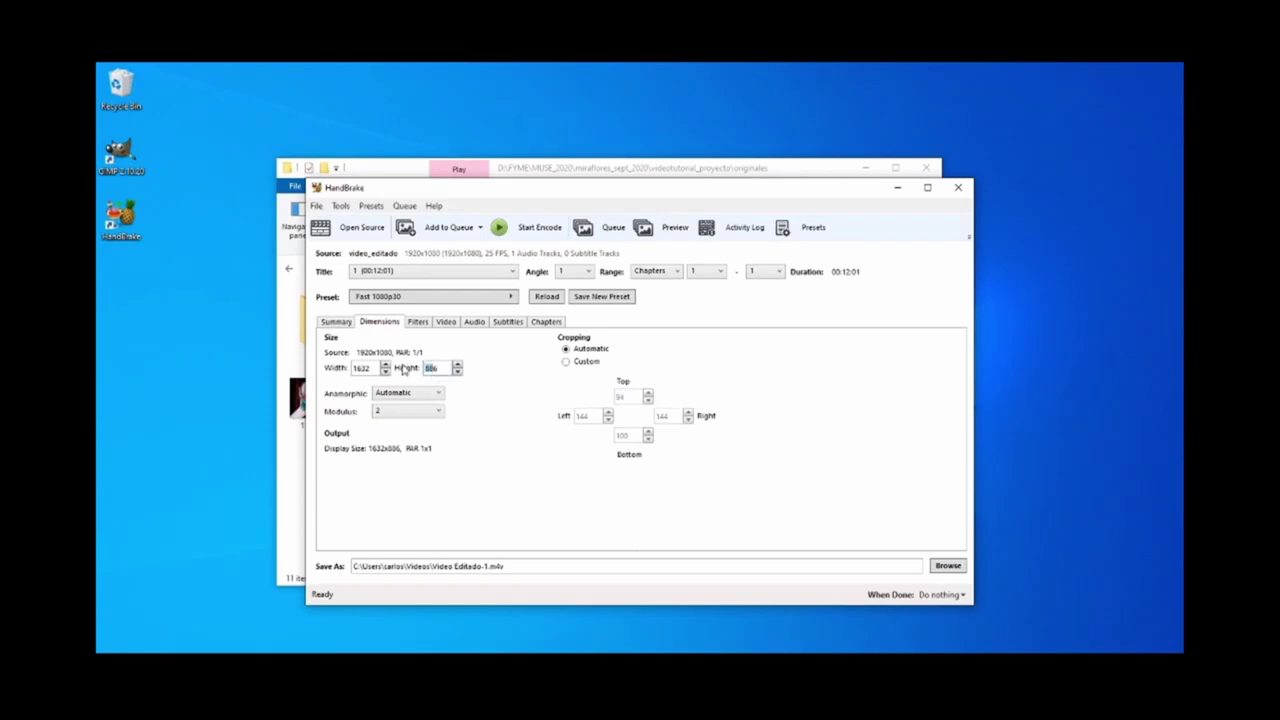
left_click(370, 368)
type("1920")
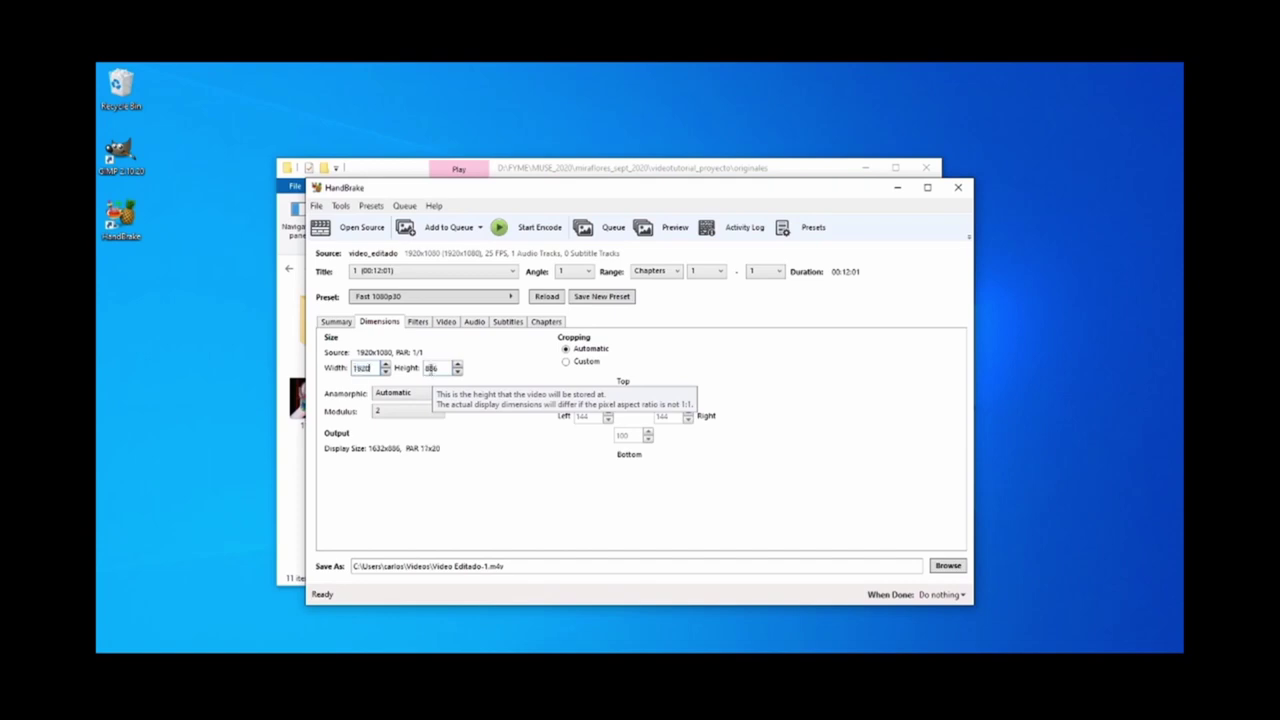
type("1080")
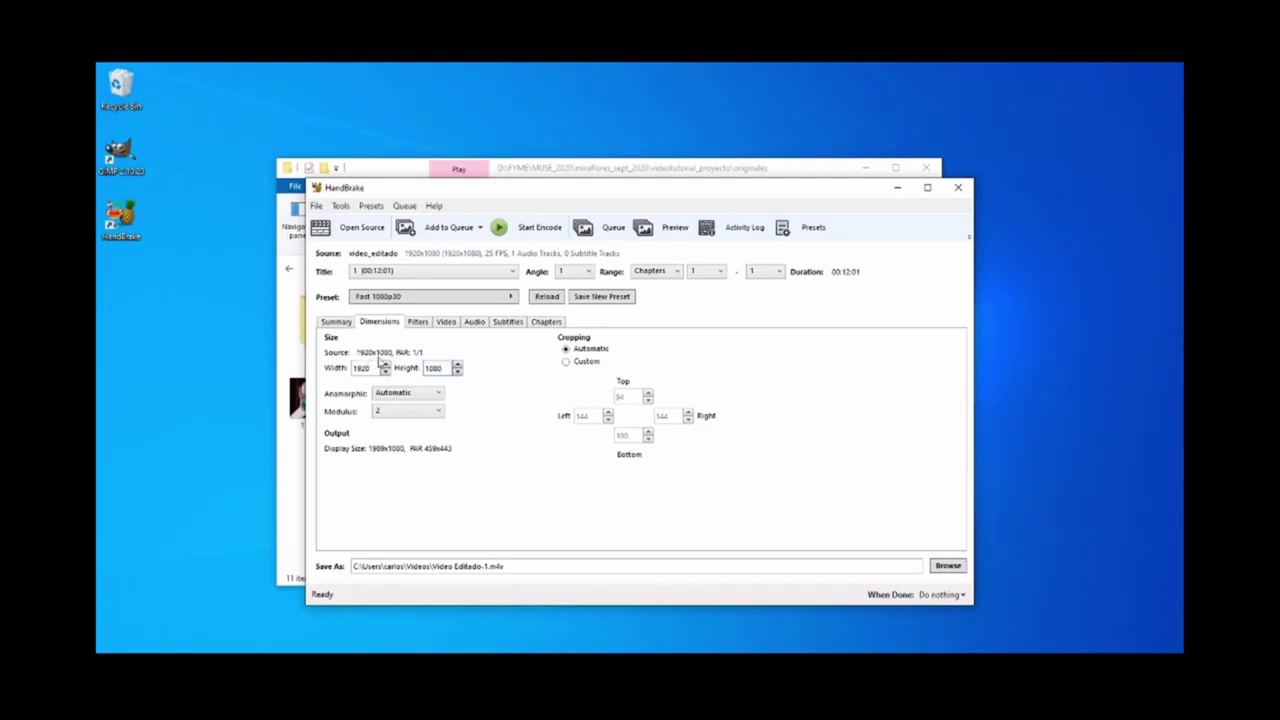
Configure the video with the H.264 (x264) codec and the Same as source framerate, and start the encode.
left_click(447, 324)
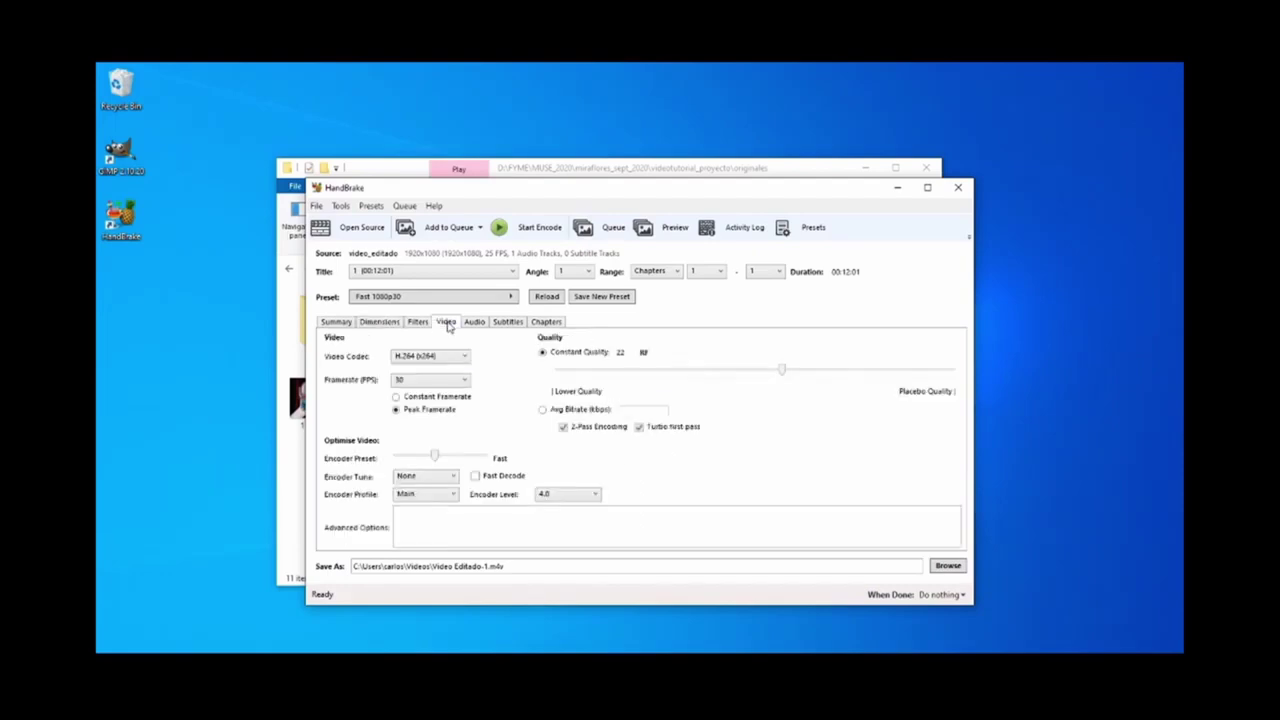
left_click(449, 357)
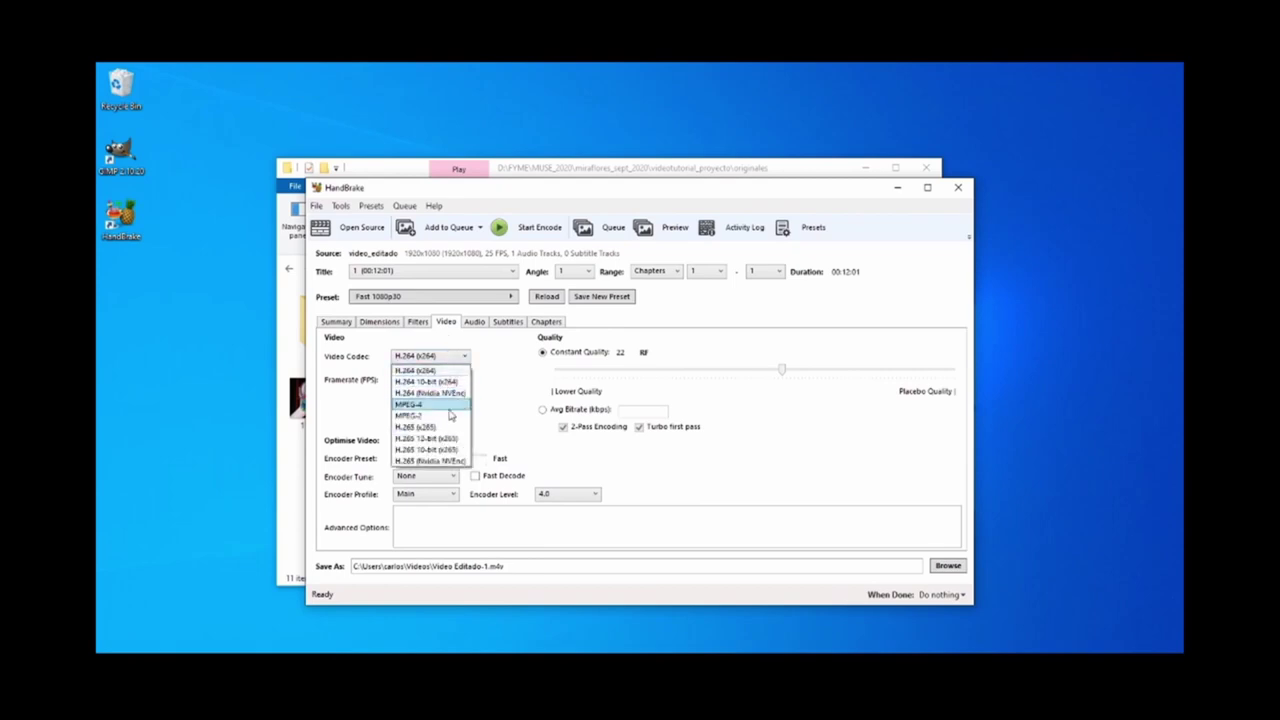
left_click(456, 372)
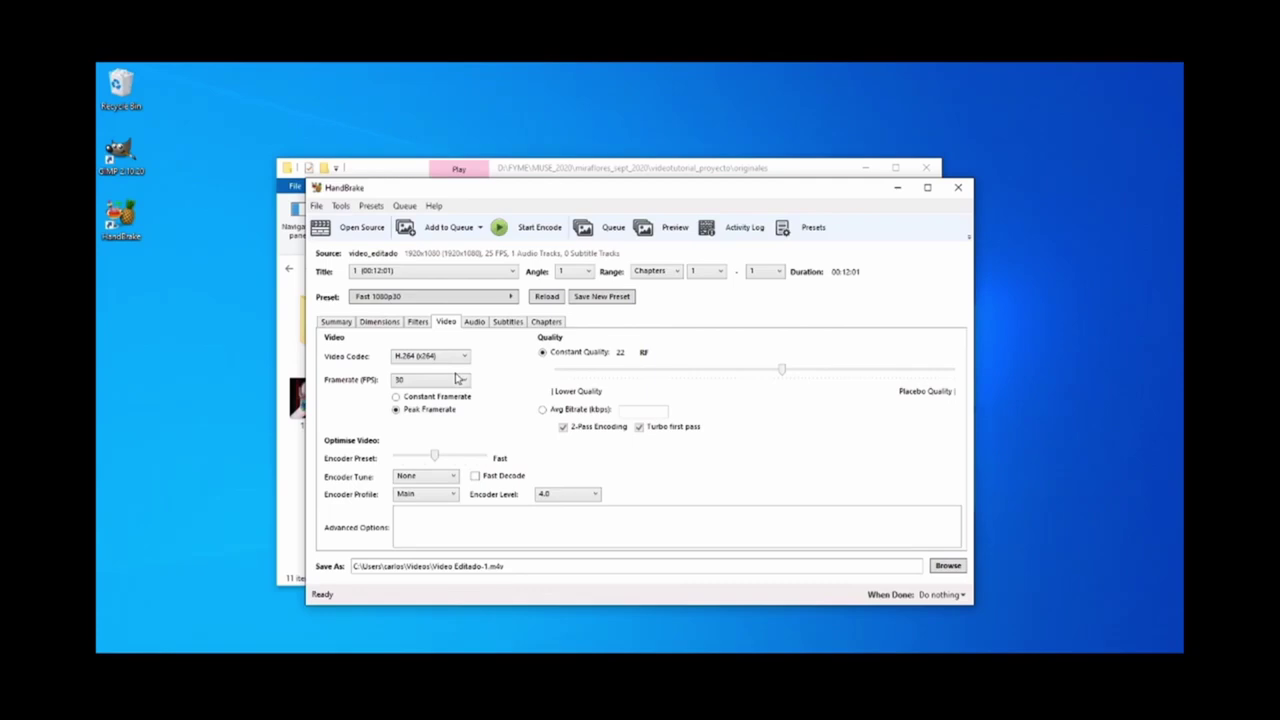
left_click(457, 380)
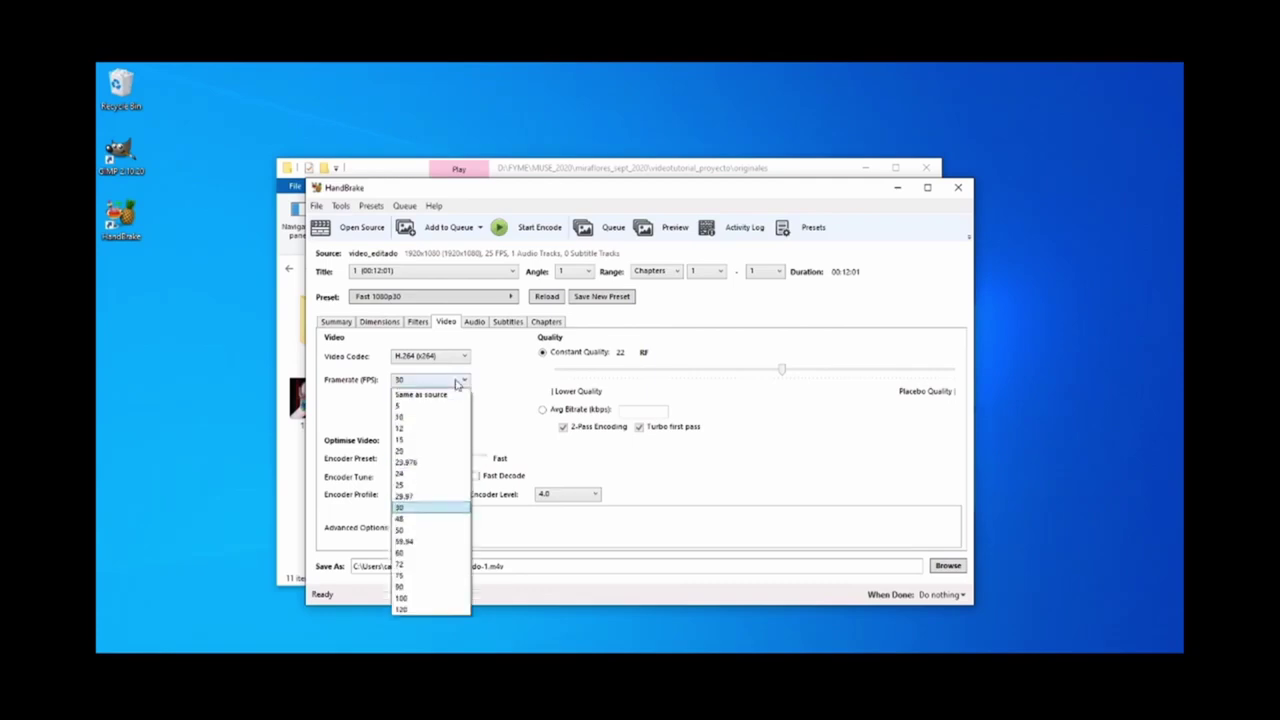
left_click(450, 395)
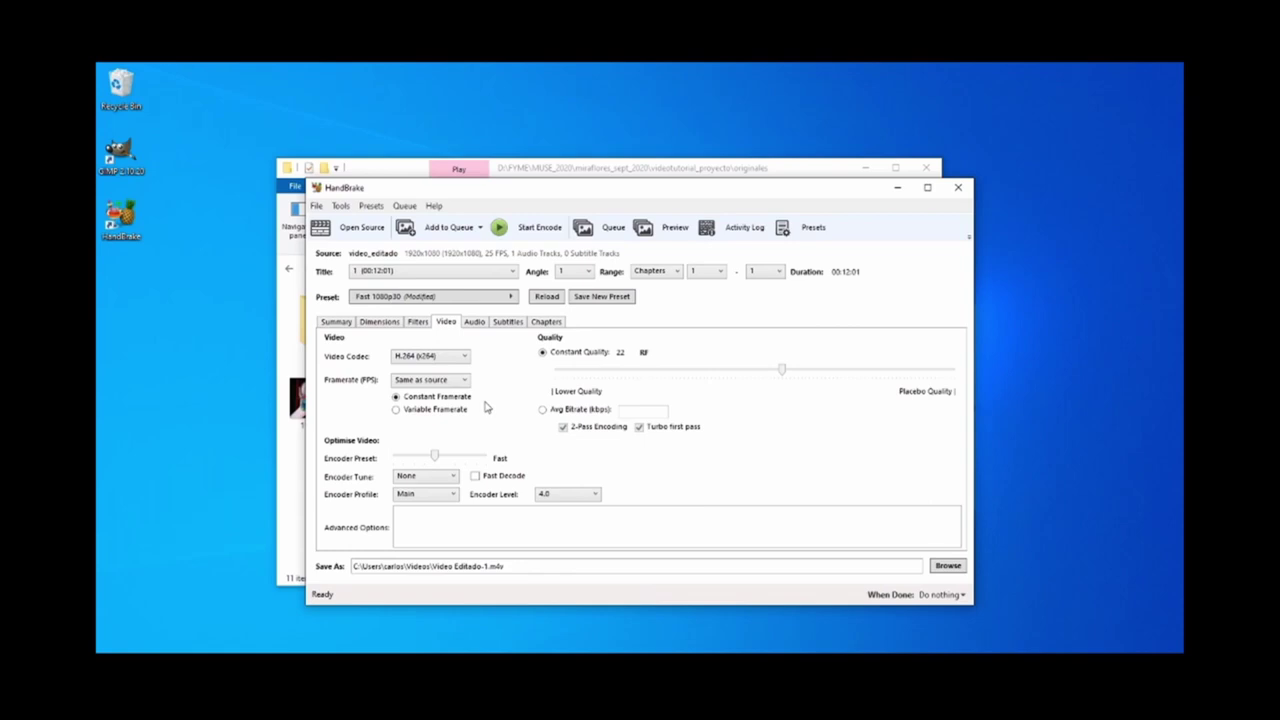
left_click(524, 229)
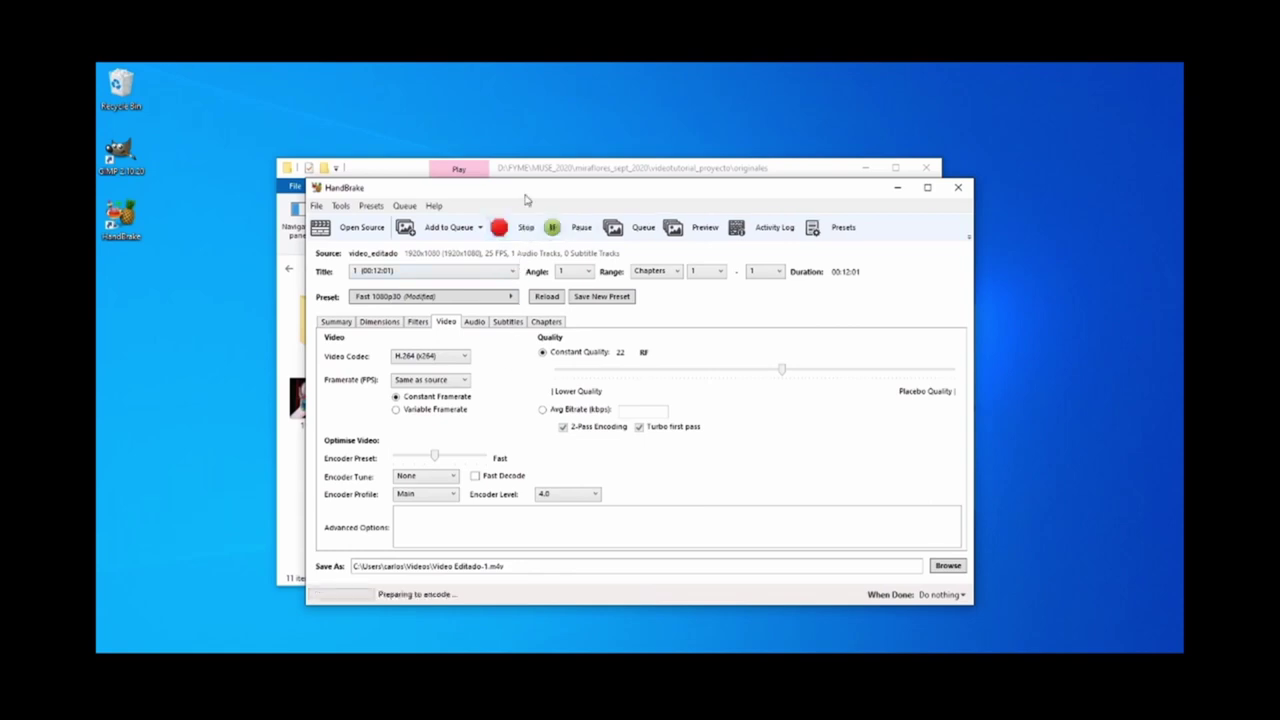
left_click_drag(523, 196, 494, 172)
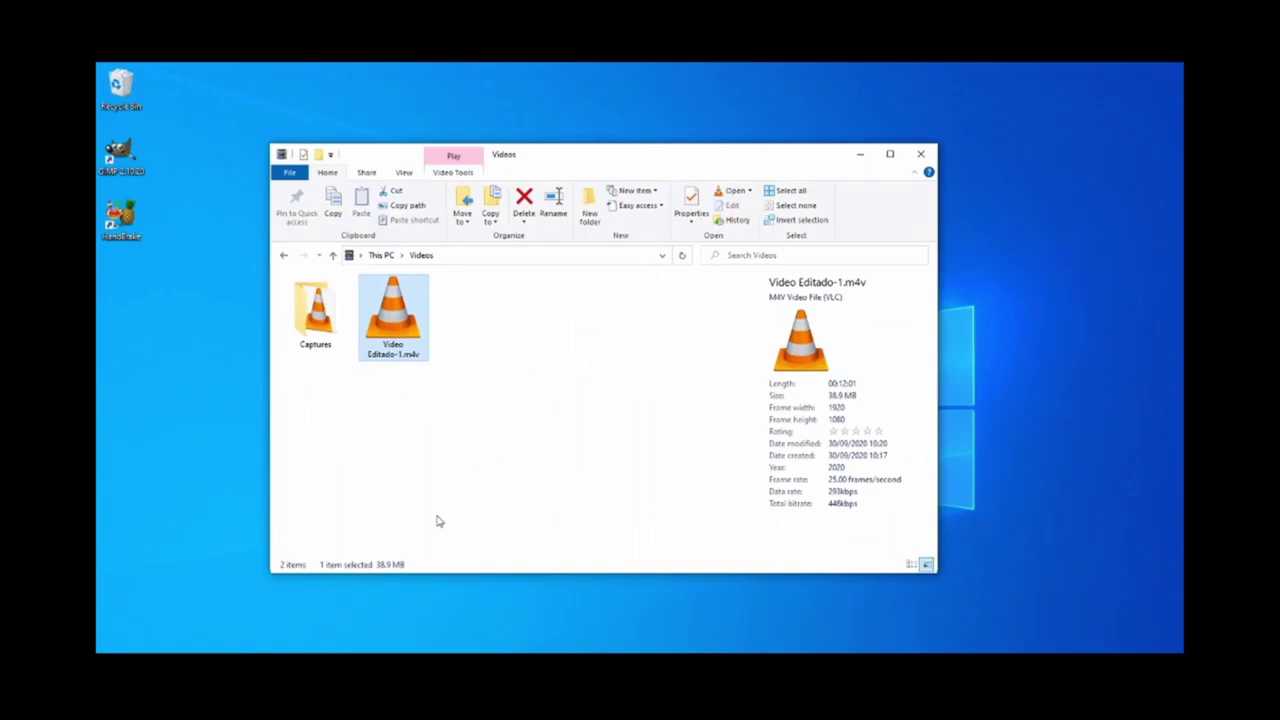
Play Video Editado-1.m4v from the Videos folder in VLC, skim through its first minutes to check the picture, and close the player.
left_click_drag(506, 383, 396, 313)
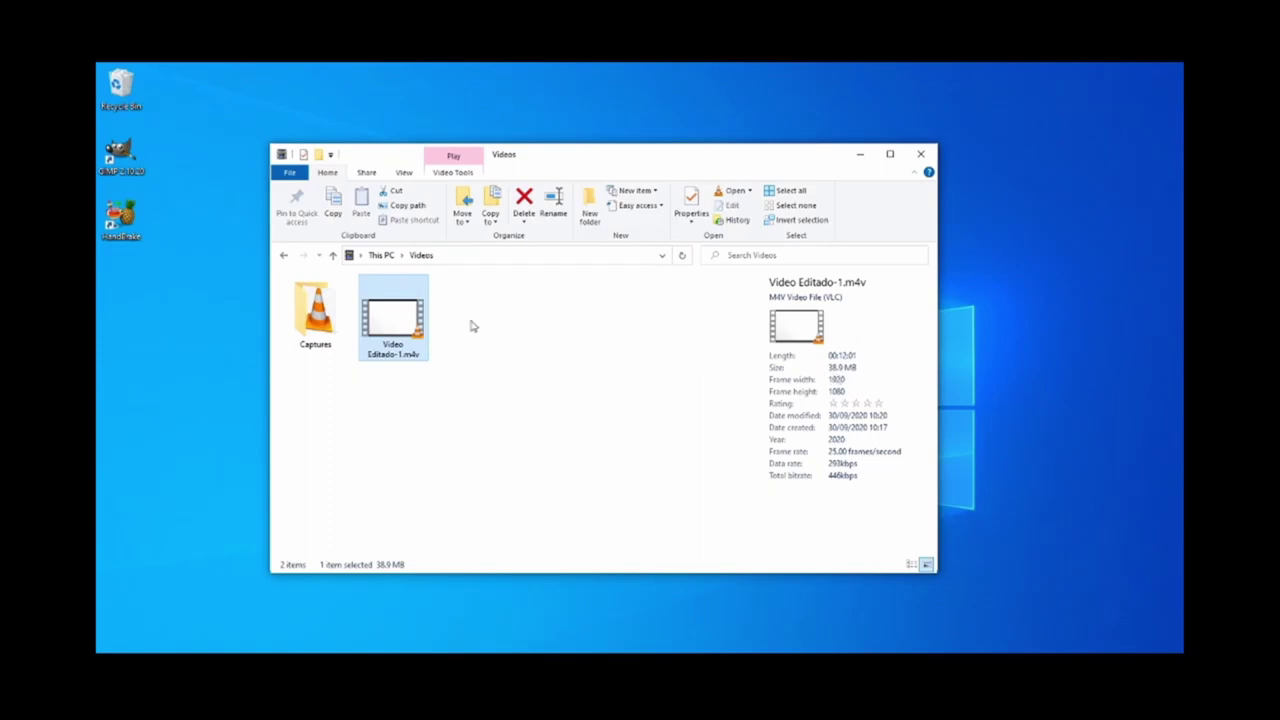
double_click(405, 322)
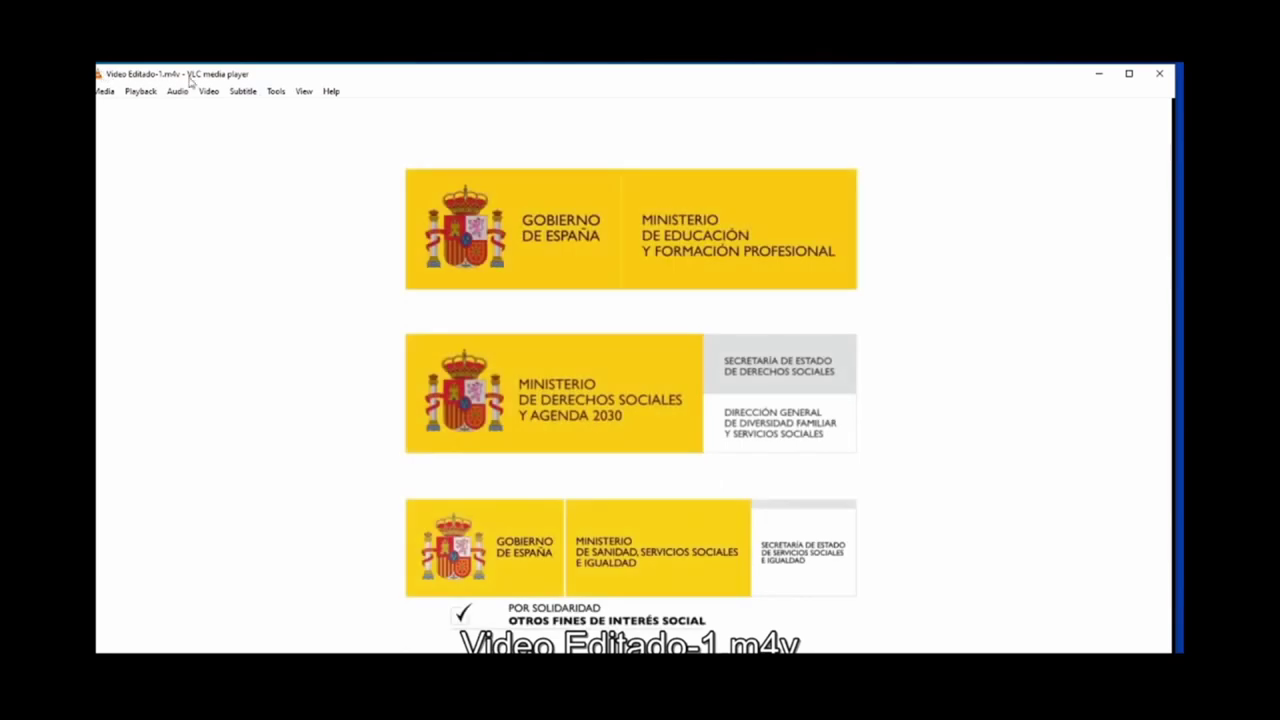
left_click_drag(192, 78, 240, 96)
mouse_move(150, 92)
left_mouse_down()
mouse_move(300, 212)
mouse_move(172, 81)
left_mouse_up()
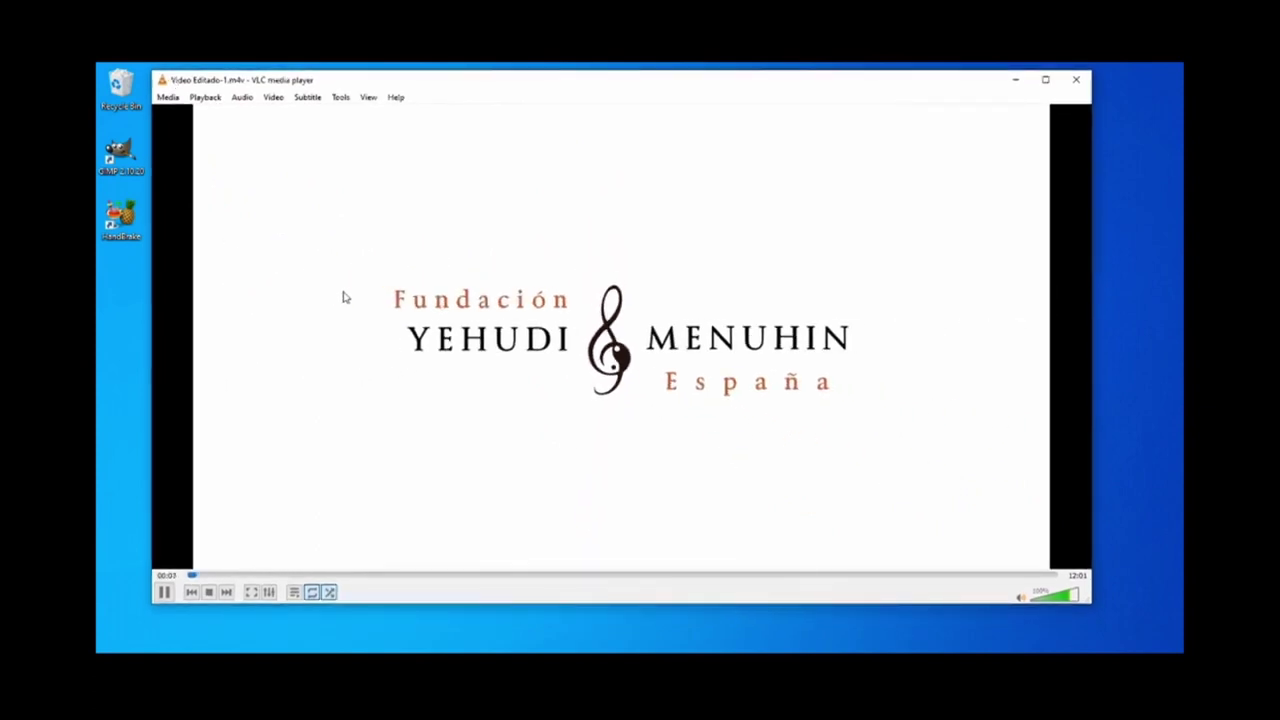
left_click(220, 577)
left_click(262, 577)
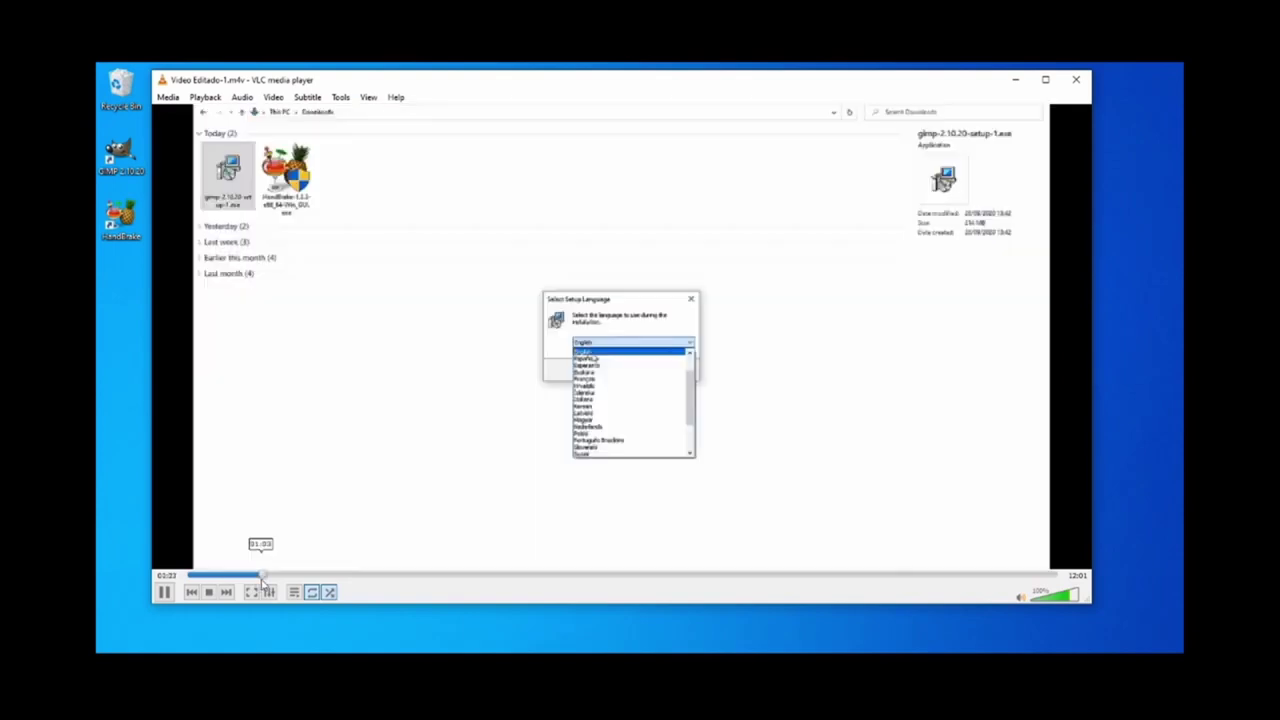
left_click(312, 577)
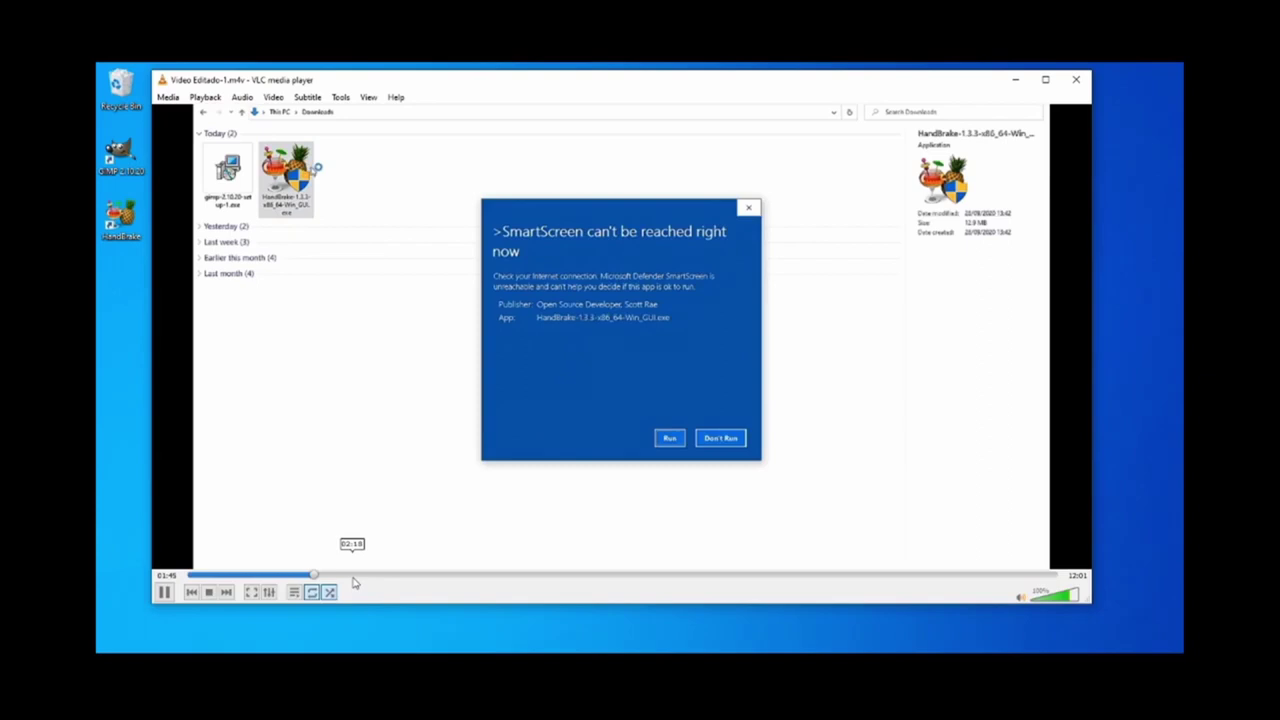
left_click(356, 577)
left_click(397, 577)
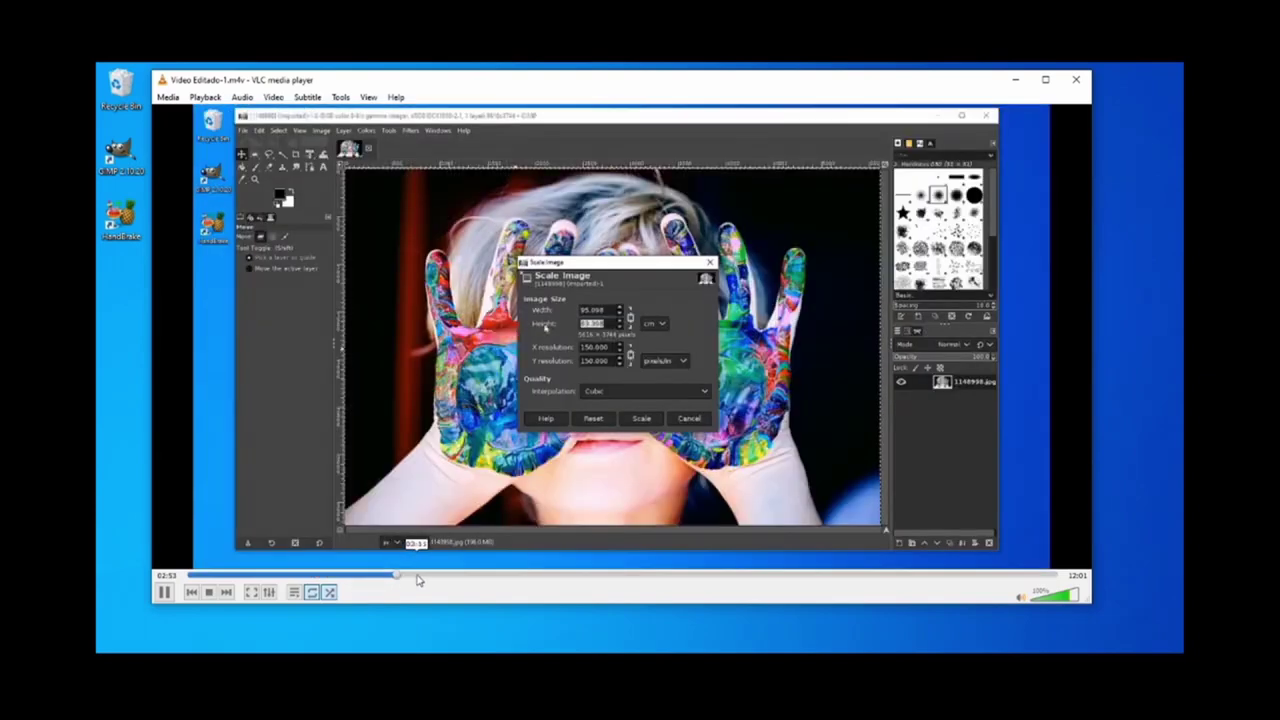
left_click(433, 578)
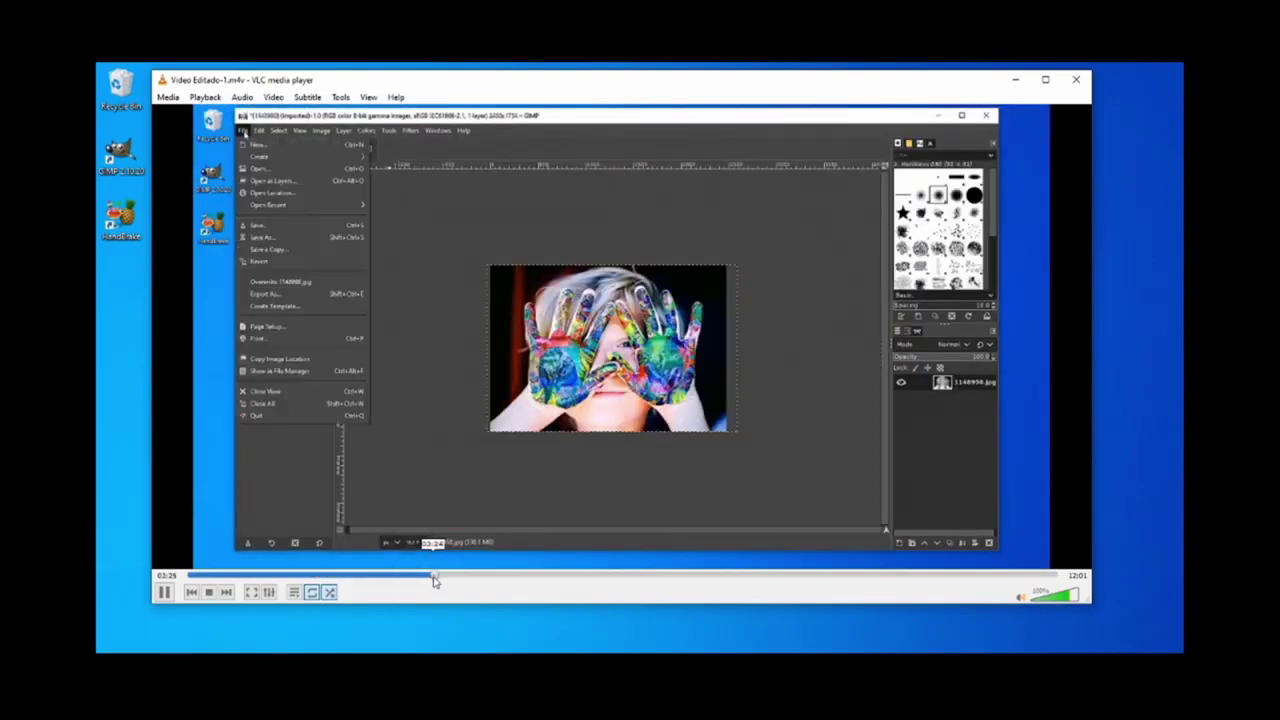
left_click(1076, 79)
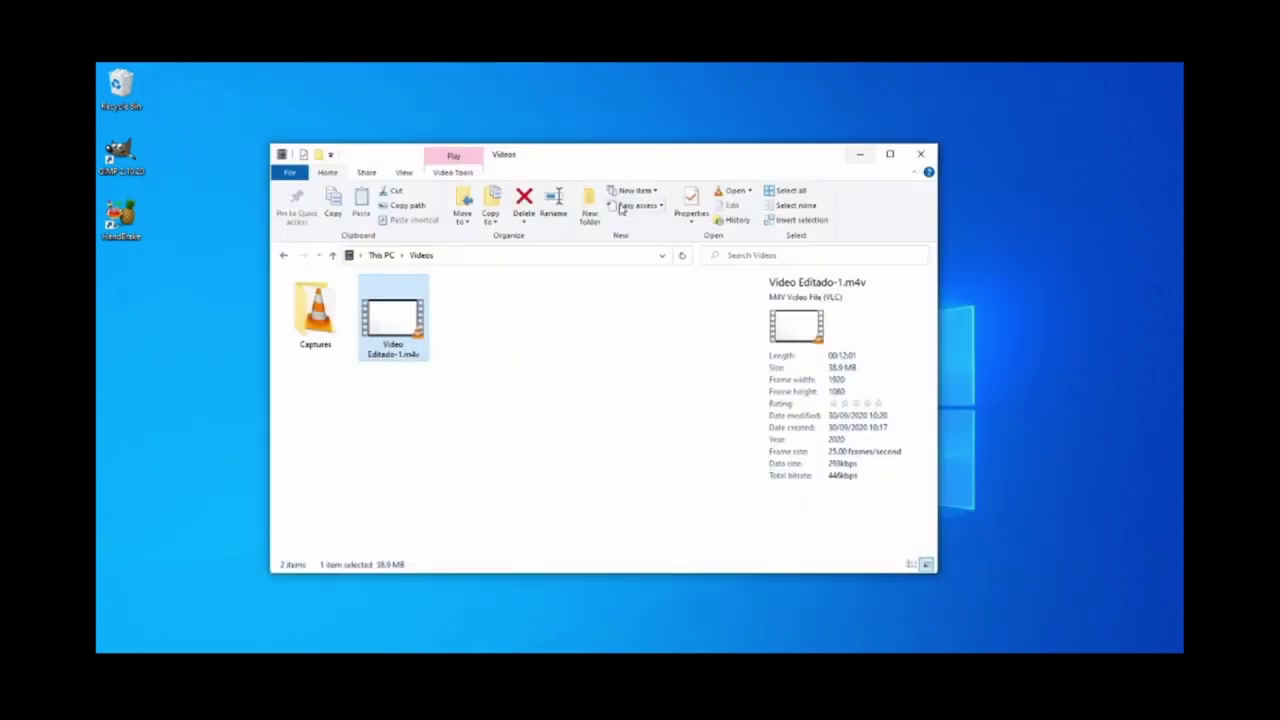
Open the properties of Video Editado-1.m4v and examine its frame size, frame rate, bitrate and file size.
right_click(390, 315)
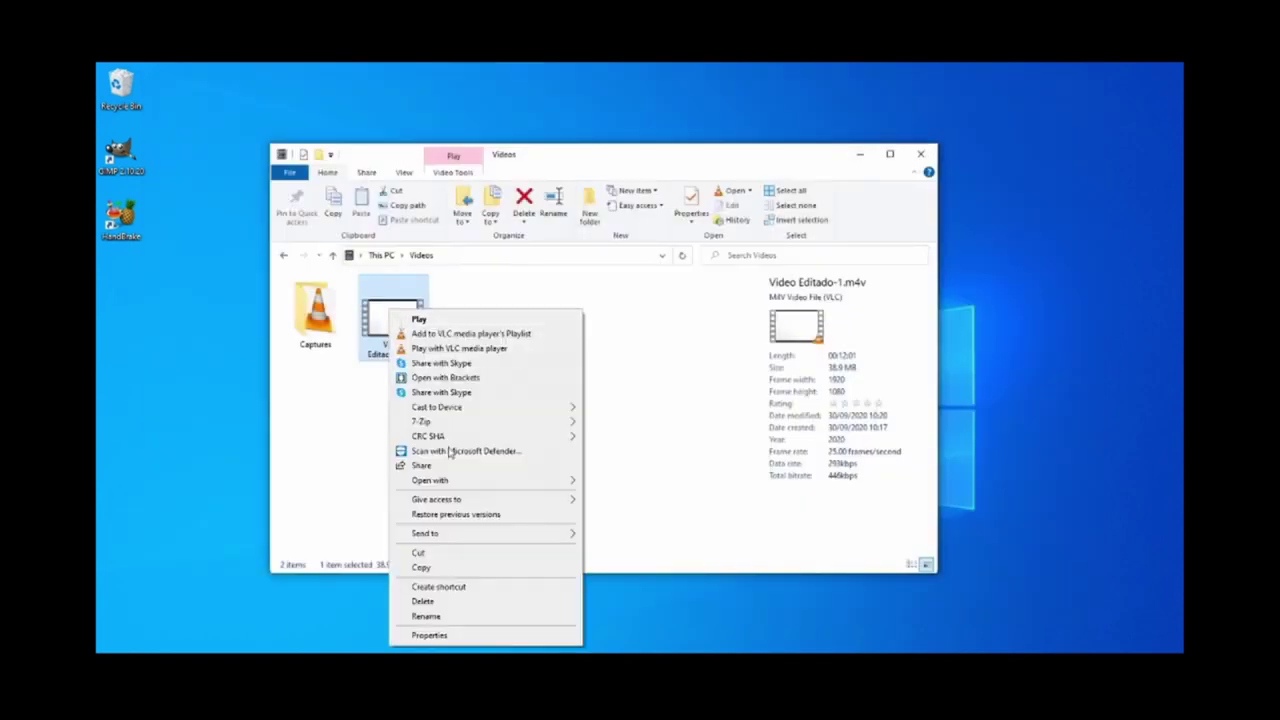
left_click(432, 636)
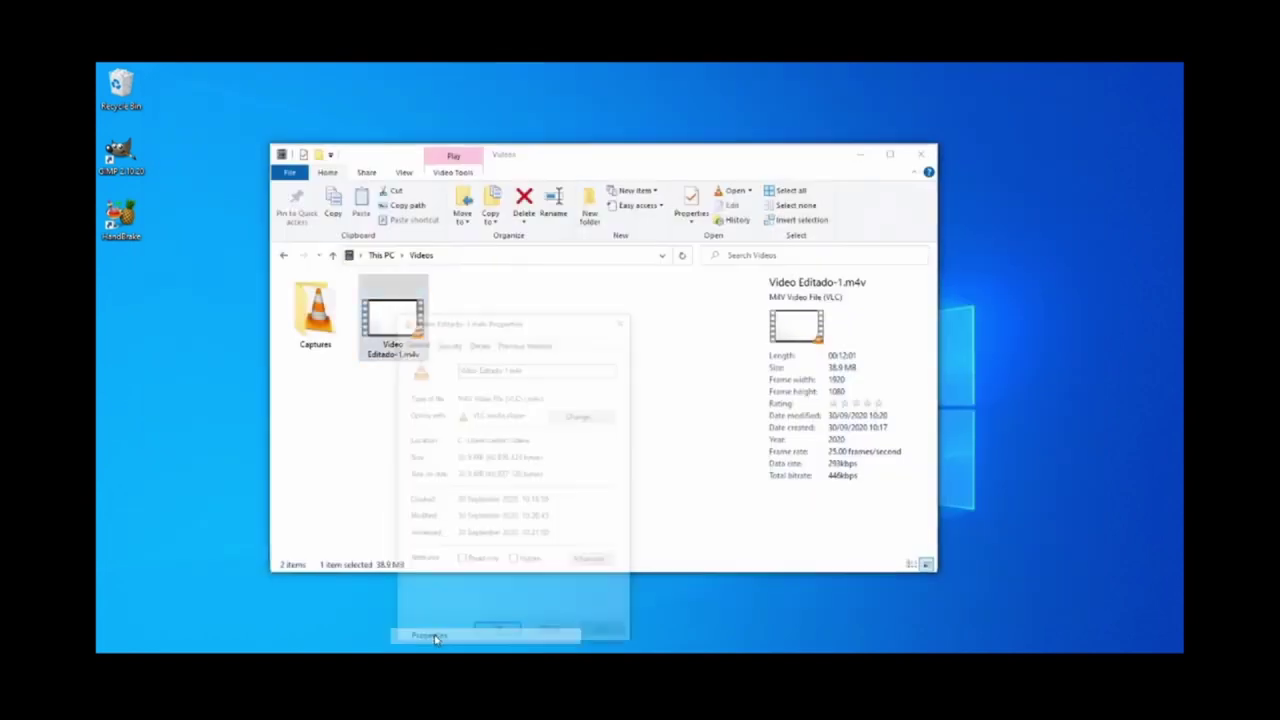
left_click(481, 342)
left_click_drag(613, 405, 613, 435)
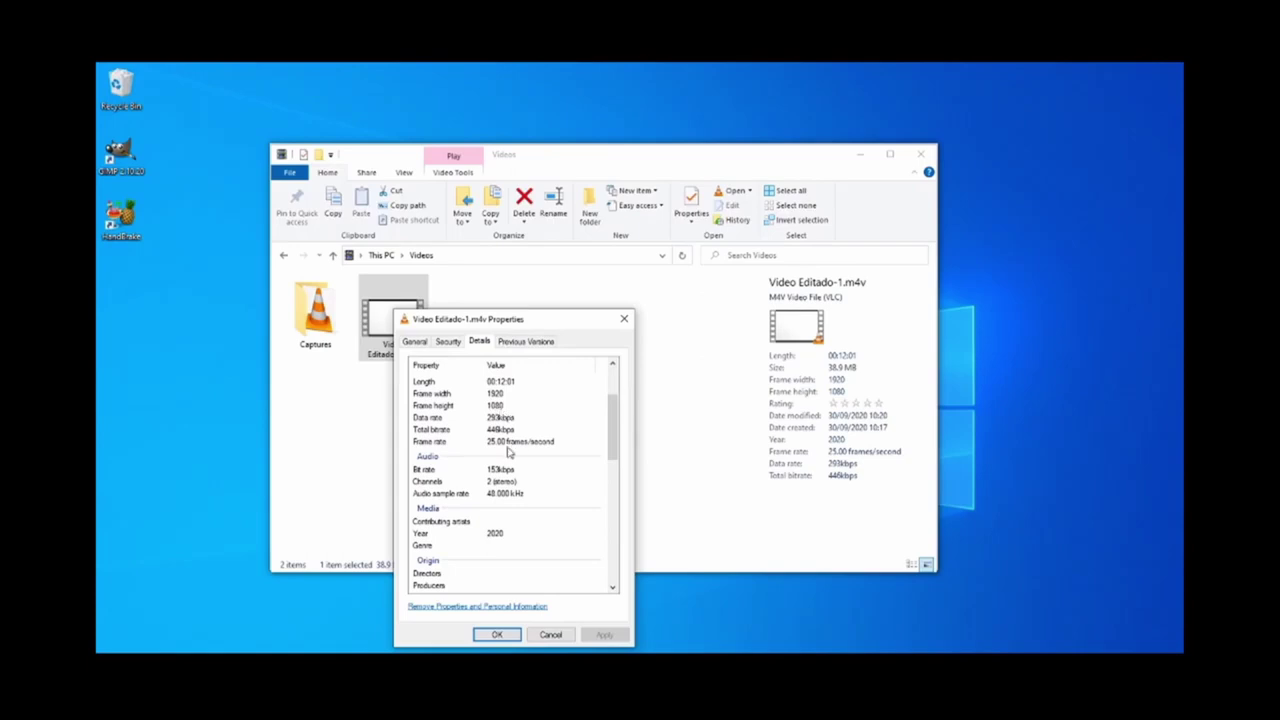
left_click_drag(611, 415, 611, 520)
left_click(560, 586)
scroll(580, 560, "down", 2)
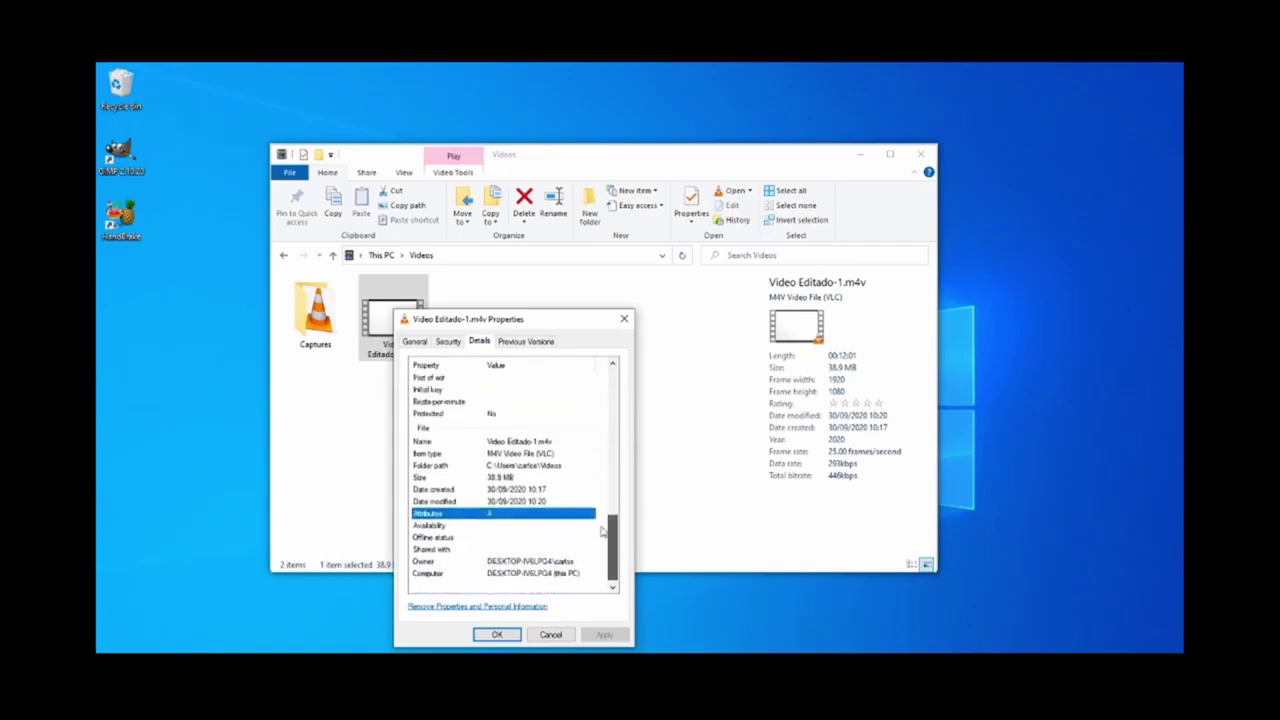
left_click(512, 474)
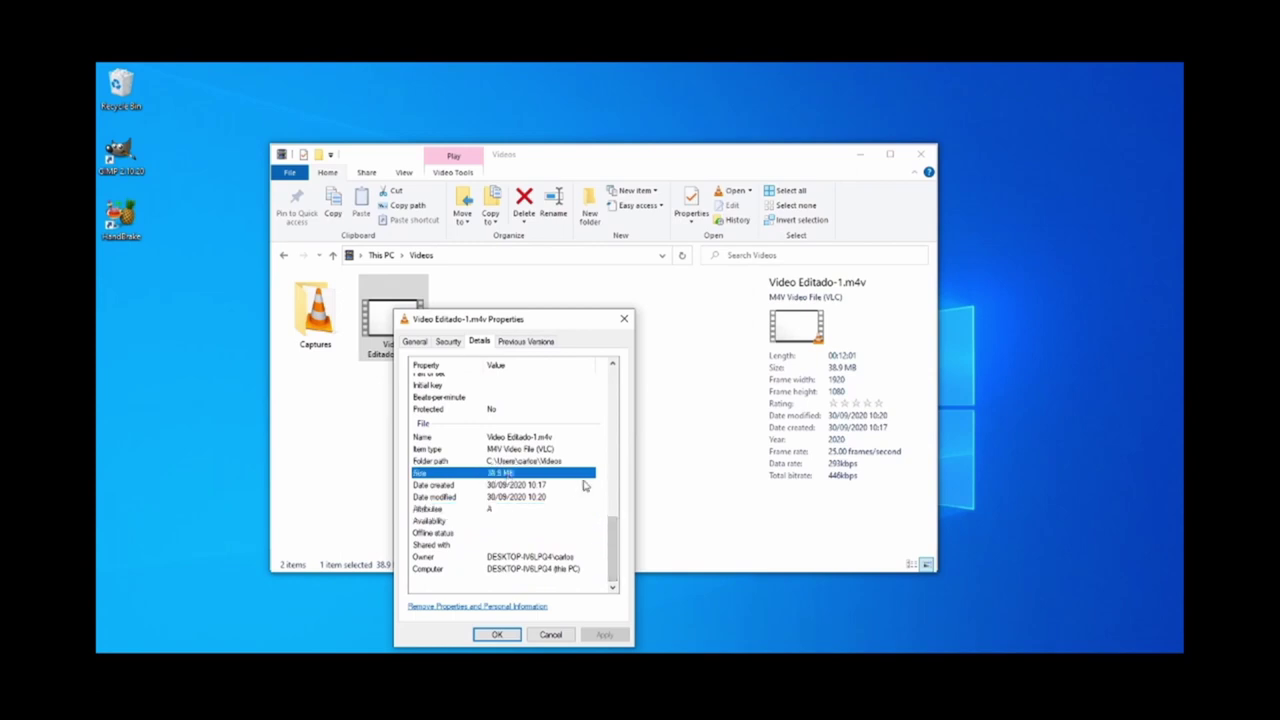